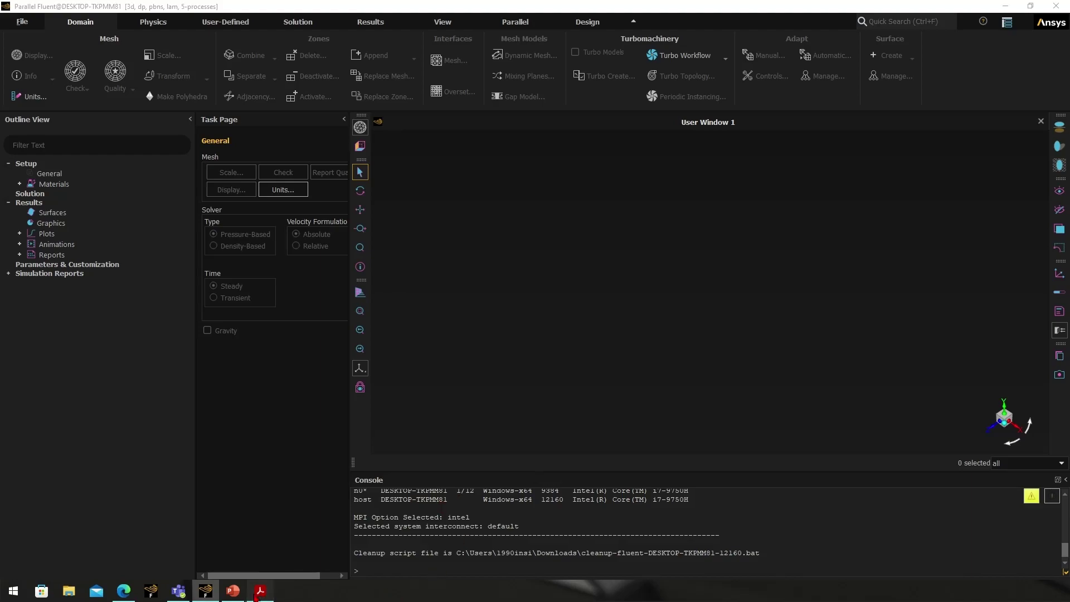
Switch to the Fluent user's guide PDF and read the section on using the turbomachinery guided workflow, including its task list
left_click(260, 591)
scroll(524, 290, "up", 3)
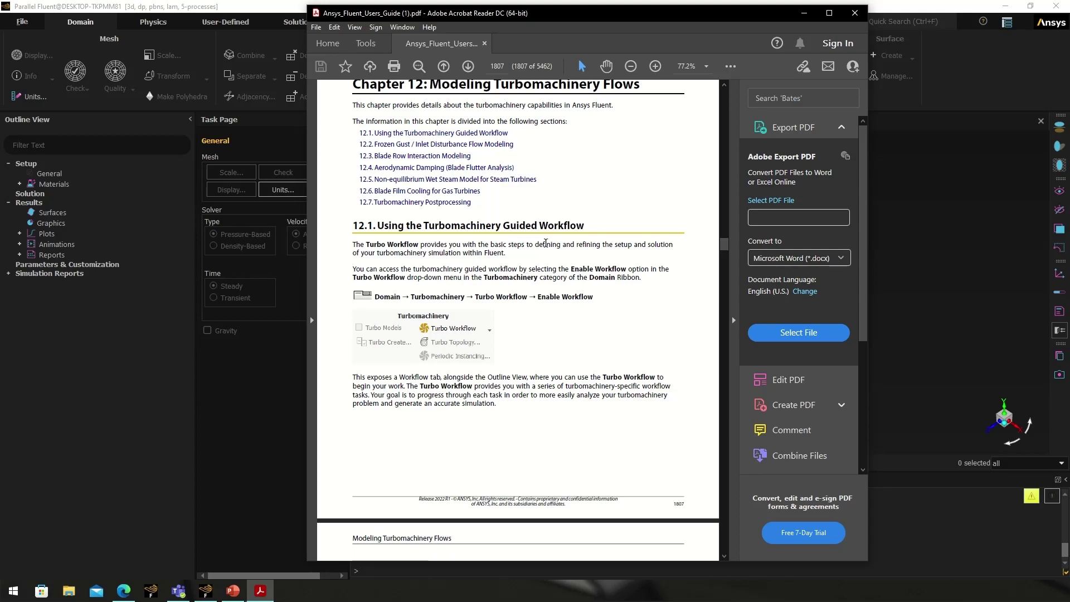
scroll(539, 276, "down", 8)
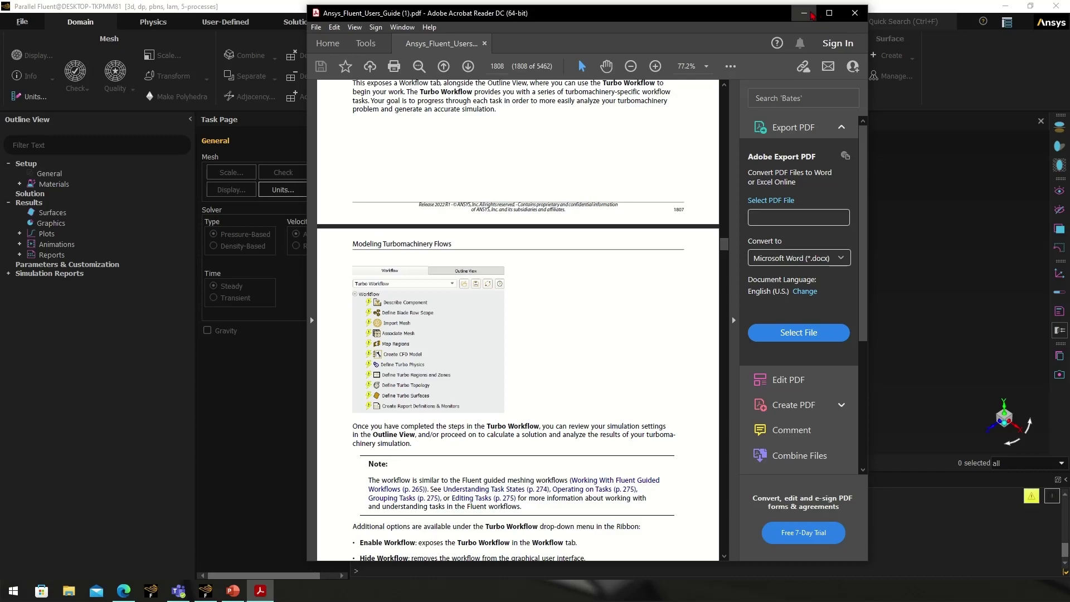
left_click(804, 13)
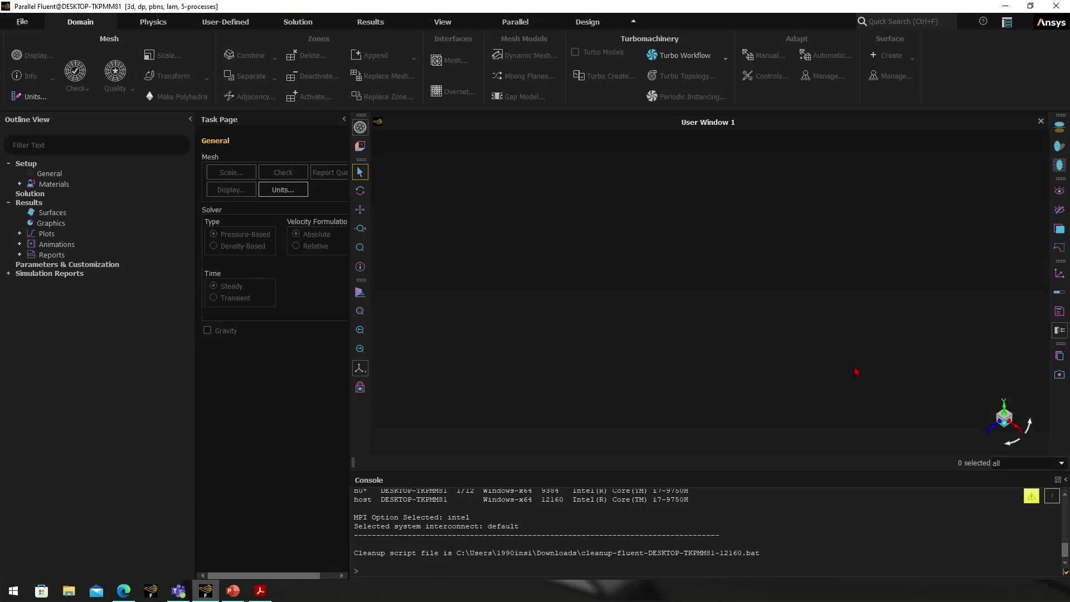
Enable the Turbo Workflow, then collapse the Task Page and widen the workflow pane
left_click(694, 56)
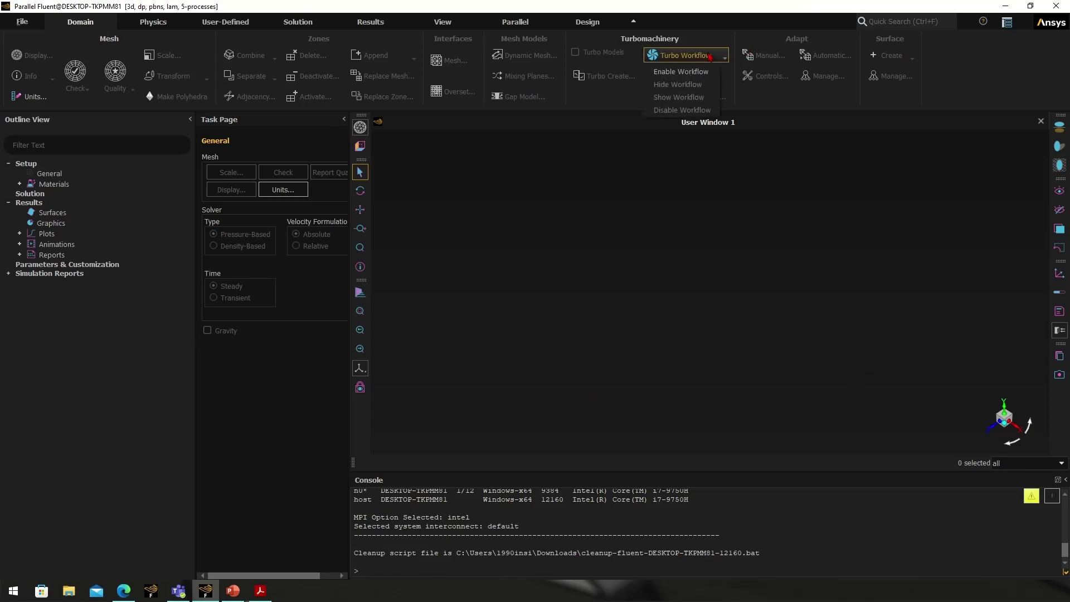
left_click(681, 72)
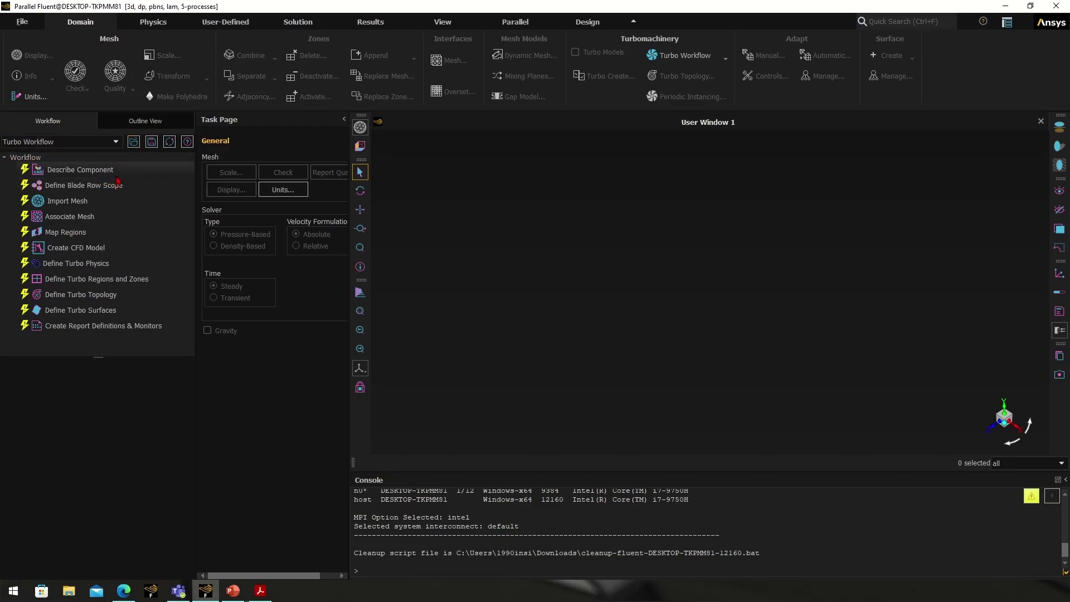
left_click(344, 119)
left_click_drag(246, 166, 279, 166)
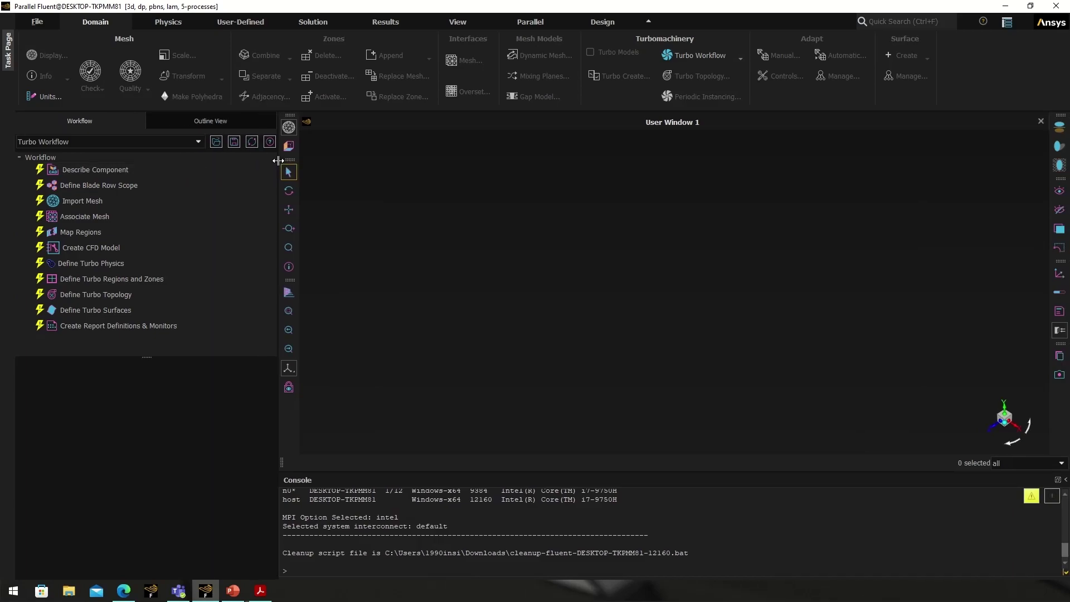
In the Describe Component task, set the component type to Axial Compressor with 3 rows
left_click(156, 170)
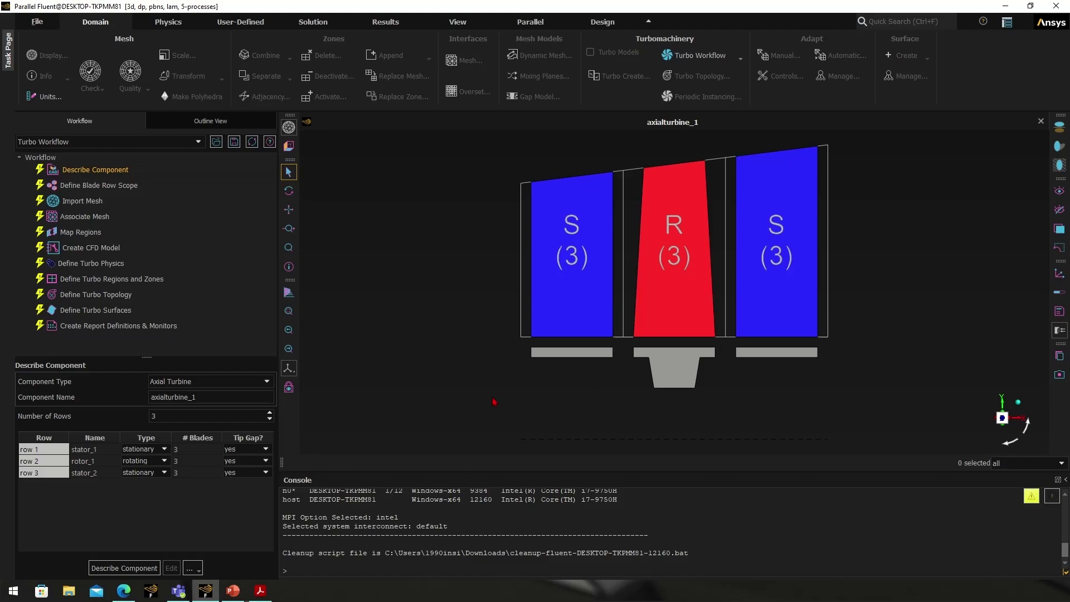
left_click(266, 389)
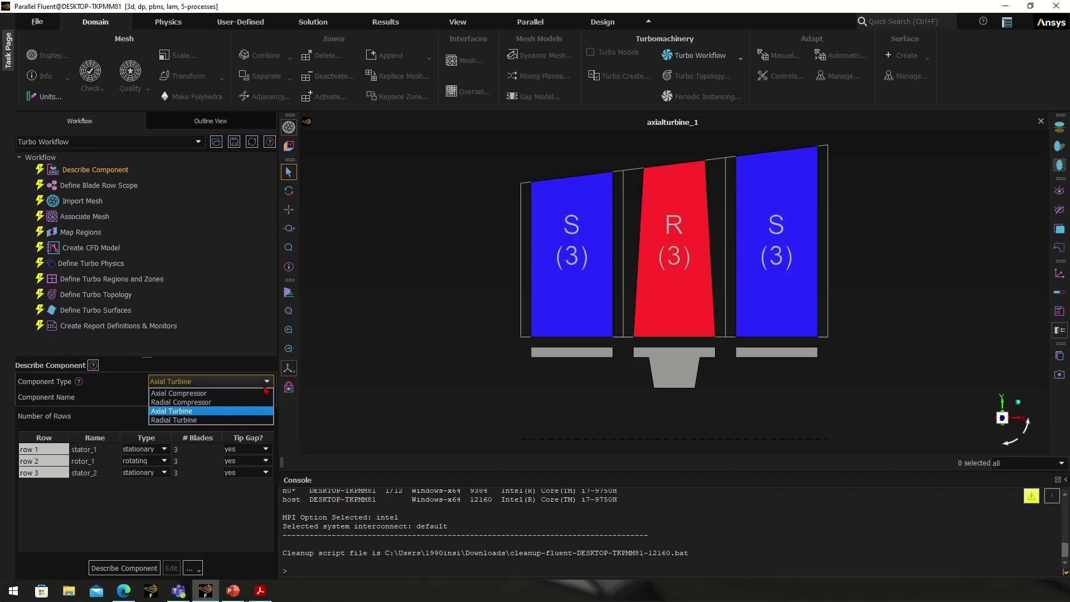
left_click(191, 394)
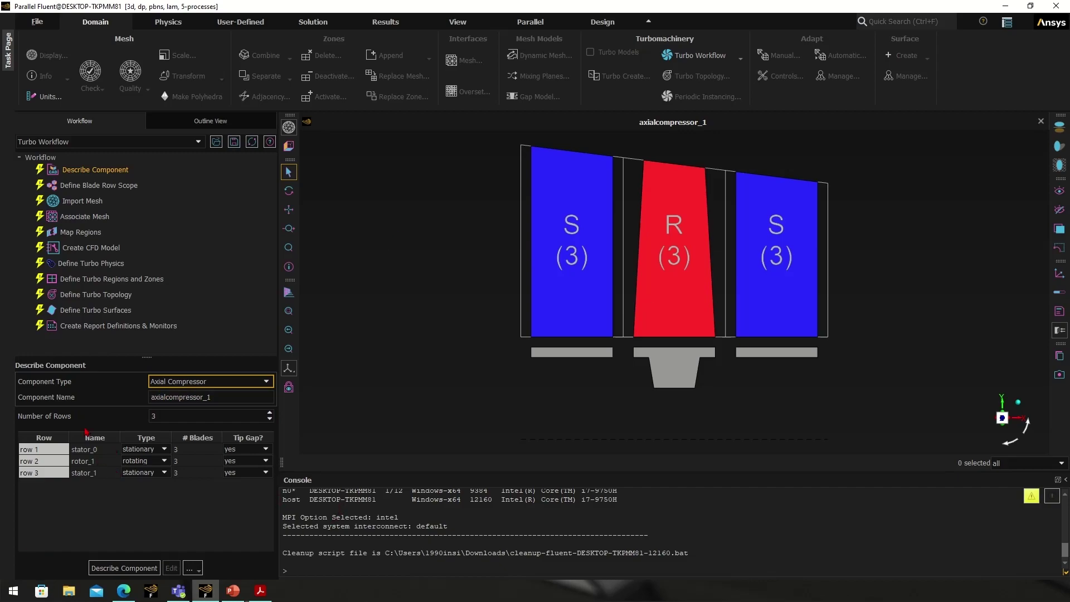
left_click(270, 415)
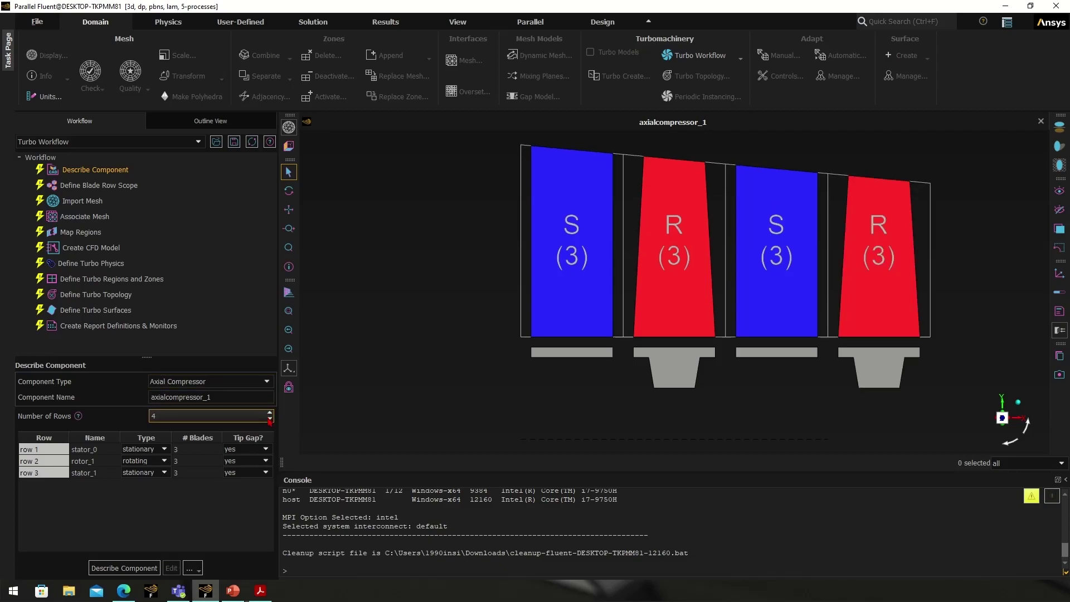
left_click(269, 419)
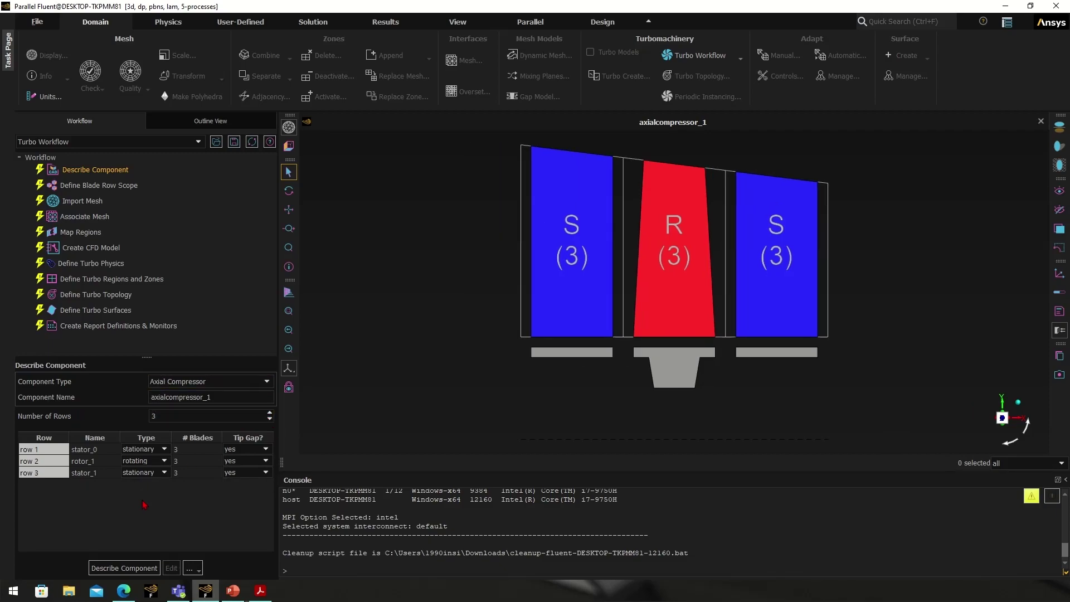
Rename the first blade row as igv and leave its type as stationary
double_click(91, 450)
type("Vane")
double_click(100, 447)
type("IGV")
left_click(96, 530)
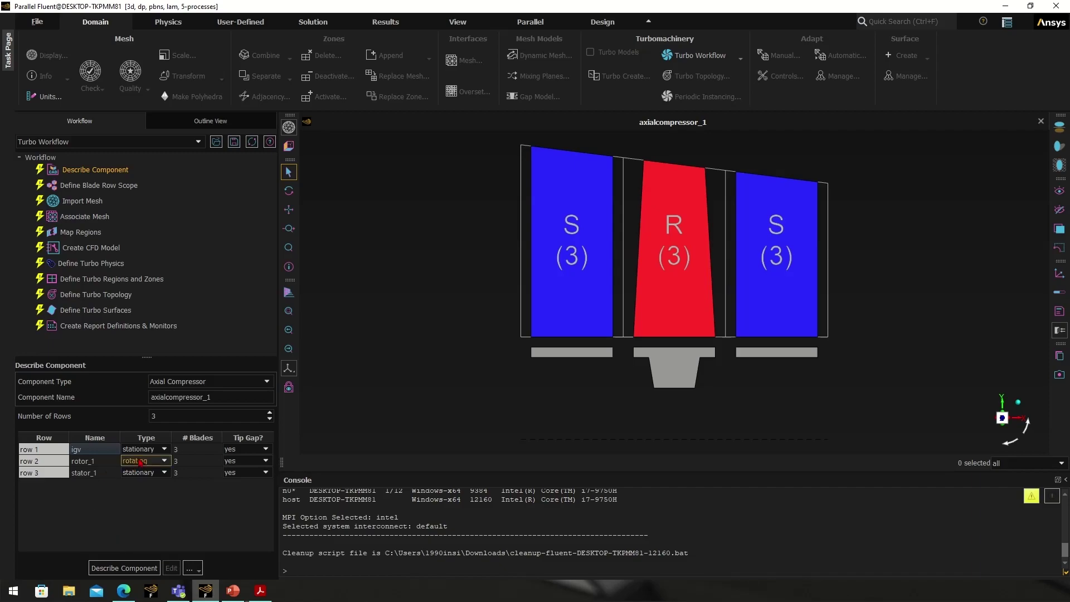
left_click(162, 449)
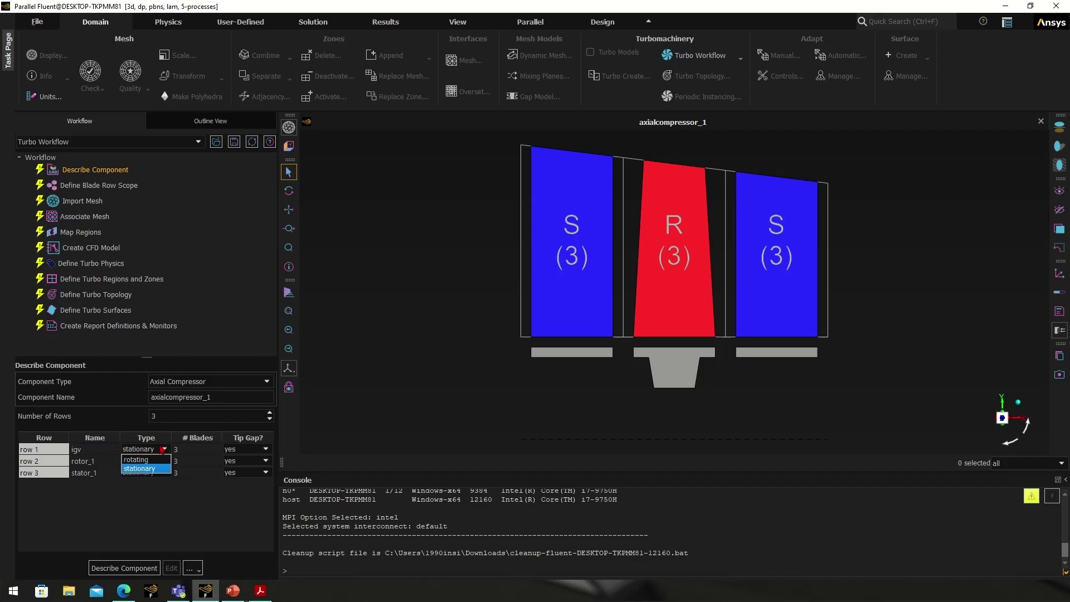
left_click(162, 450)
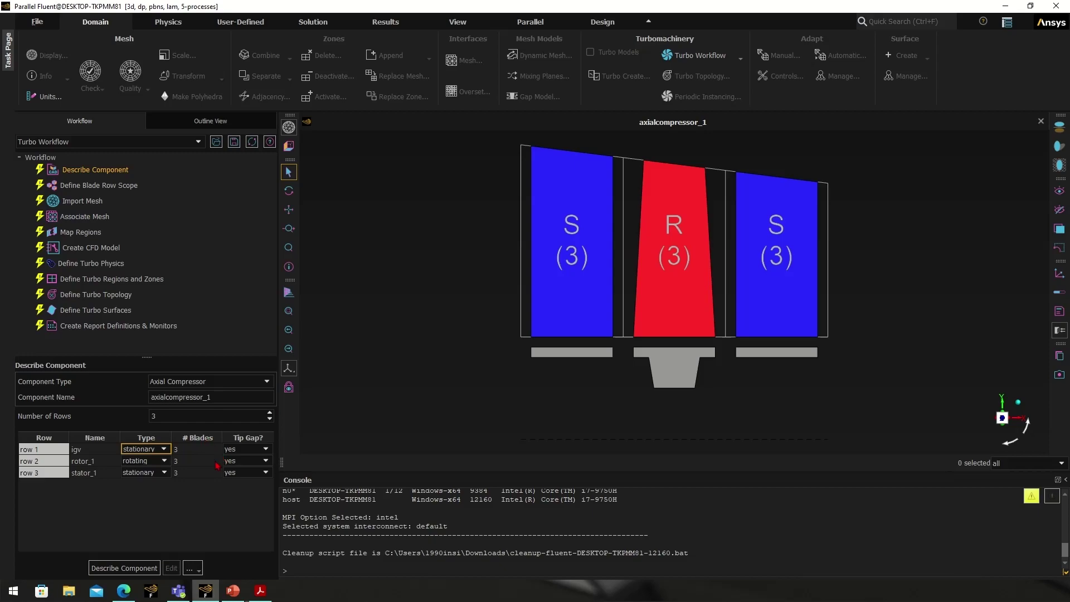
Set the number of blades to 26 for igv, 23 for rotor_1 and 30 for stator_1
double_click(199, 449)
type("26")
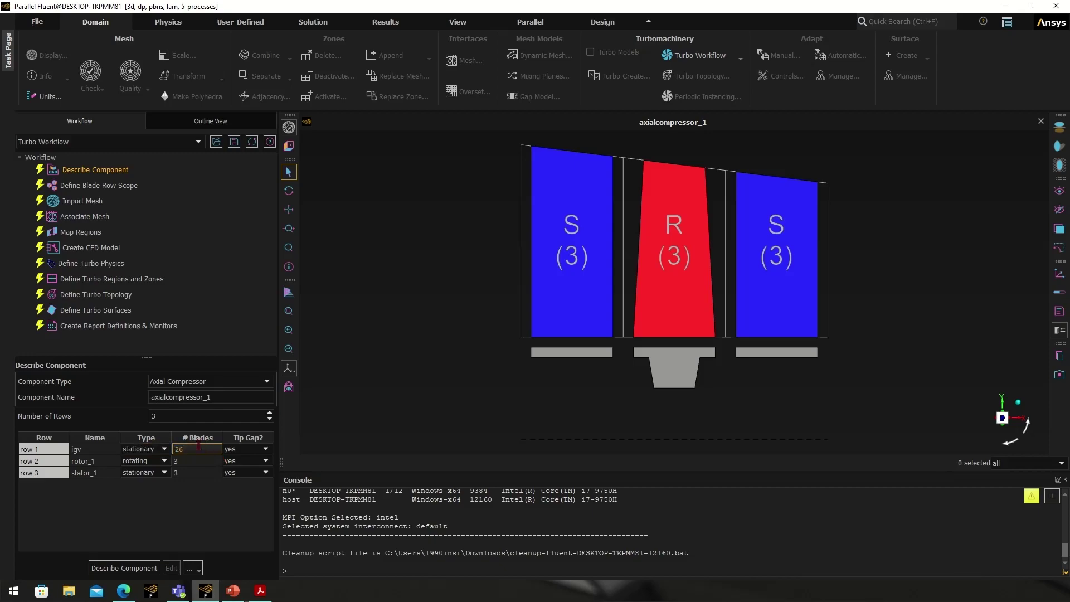
double_click(193, 460)
type("23")
double_click(188, 472)
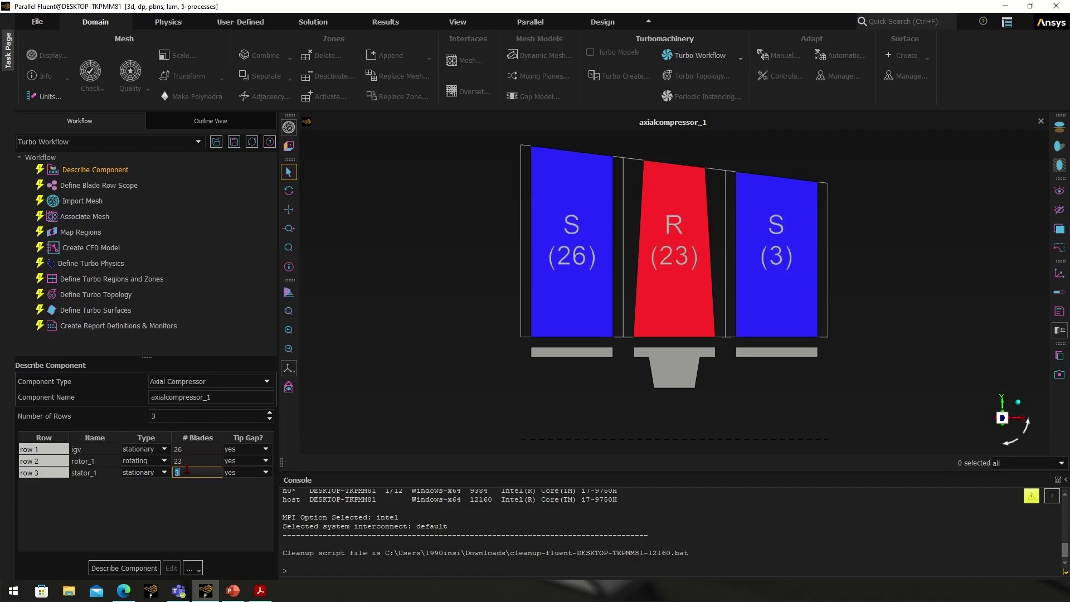
type("30")
left_click(202, 502)
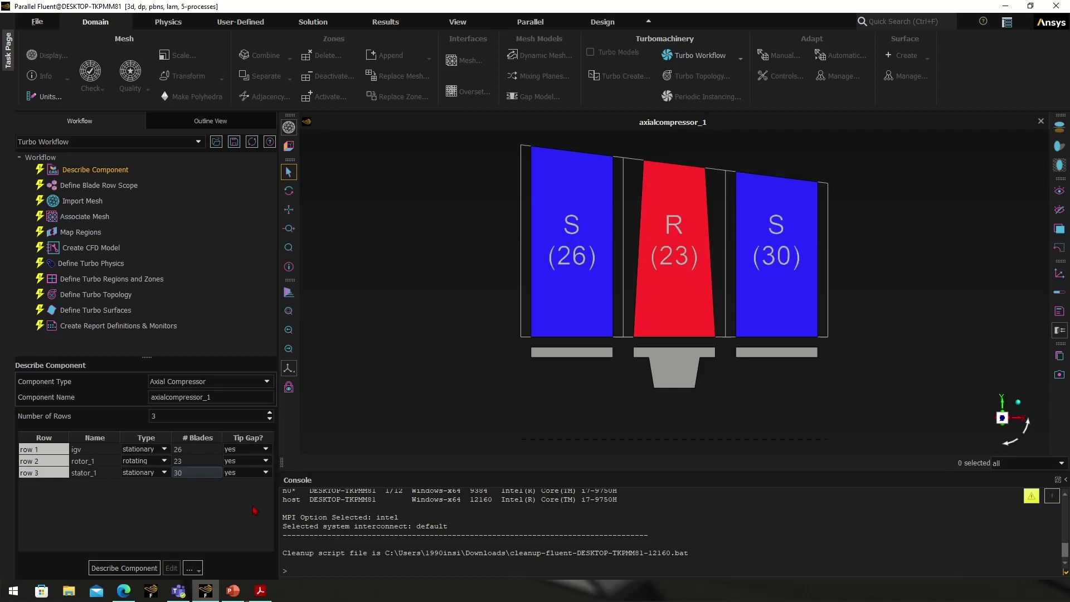
Set the tip gap to no for the igv and stator_1 rows and complete the Describe Component task
left_click(251, 449)
left_click(240, 466)
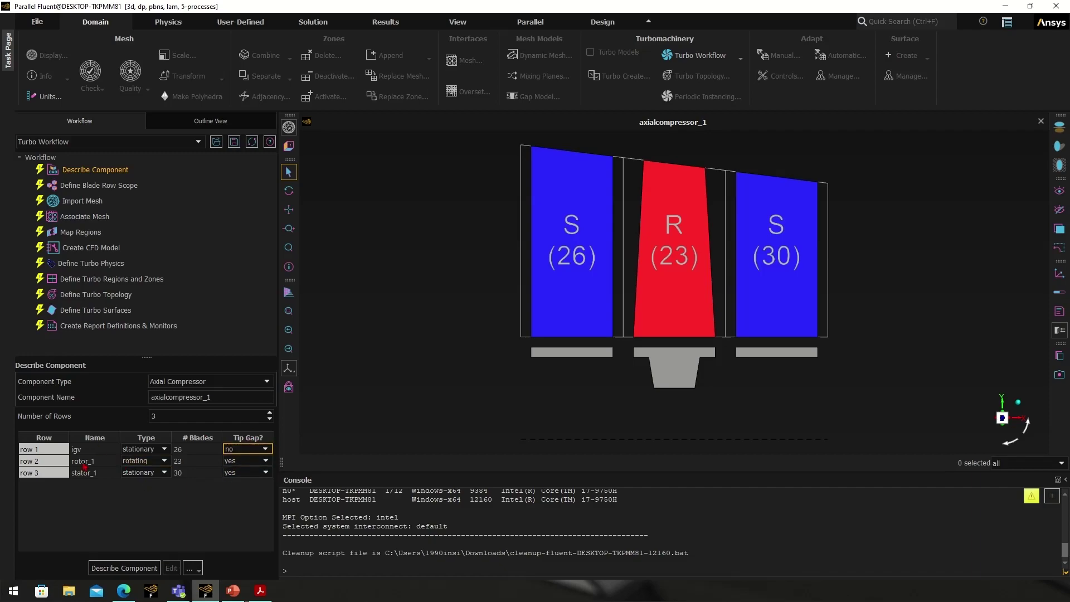
left_click(251, 473)
left_click(240, 490)
left_click(140, 567)
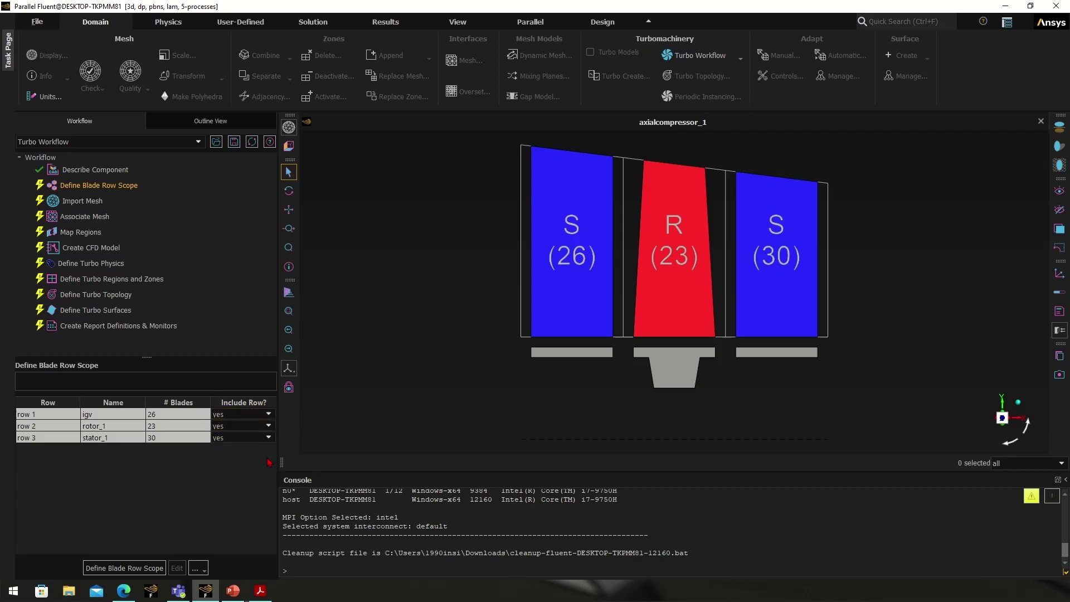
Complete the blade row scope with all three rows included and import the mesh file hannover_1.5Stage.msh
left_click(124, 568)
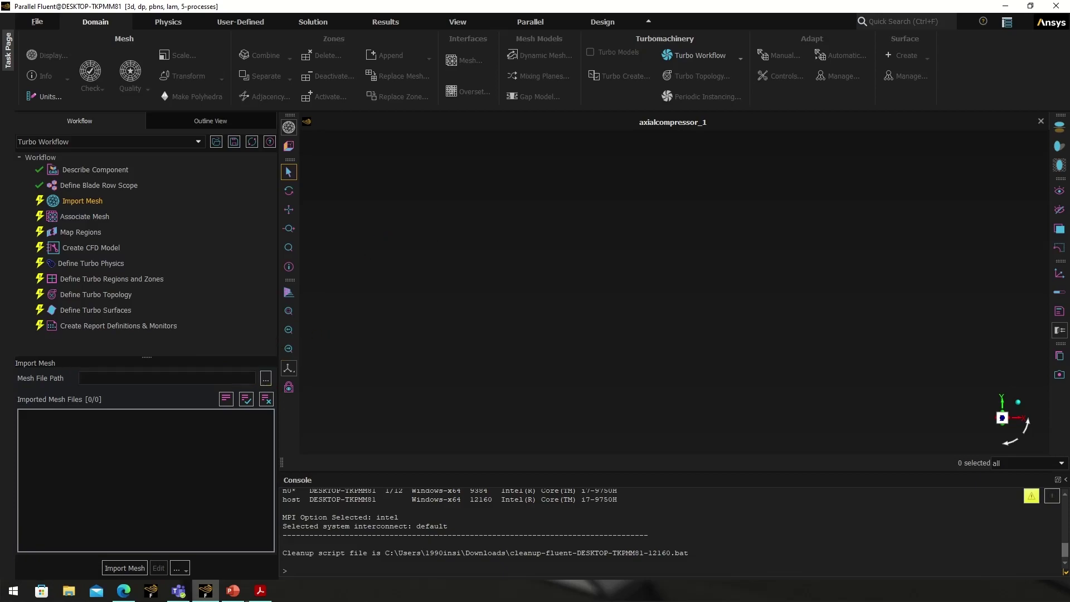
left_click(266, 378)
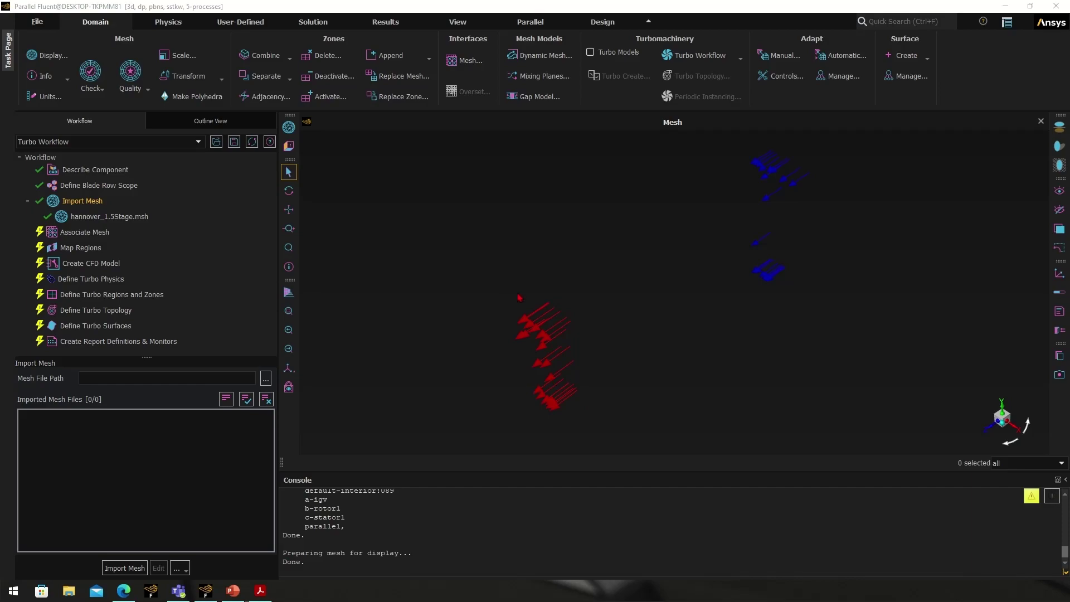
Display the imported mesh with all edges shown and inspect the blade passages from several angles
scroll(452, 294, "down", 3)
scroll(552, 320, "up", 5)
middle_click_drag(552, 320, 589, 311)
right_click(398, 216)
mouse_move(424, 219)
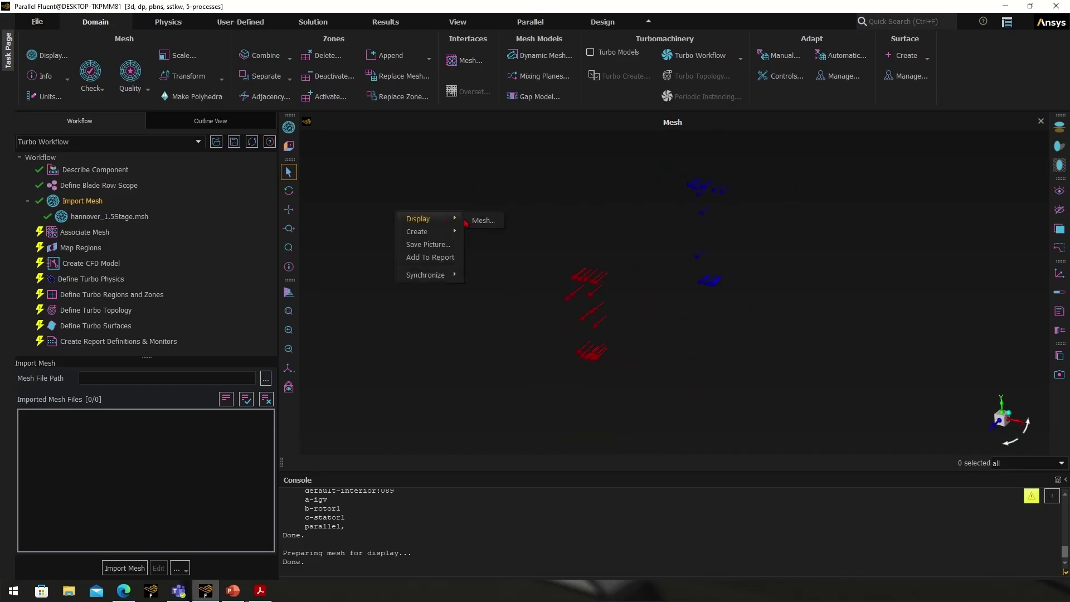
left_click(482, 220)
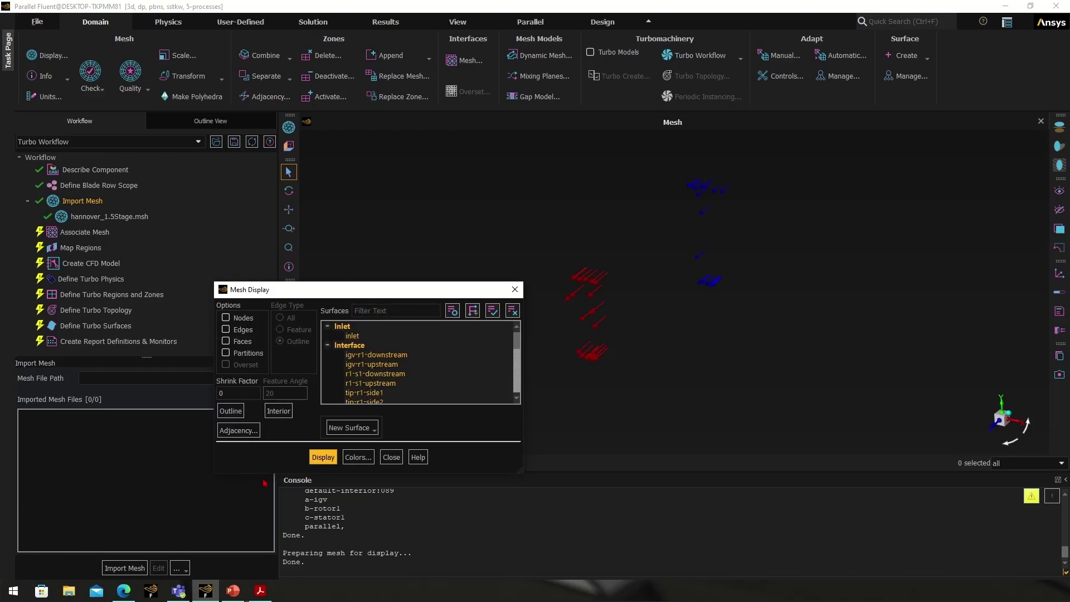
left_click(226, 330)
left_click(323, 457)
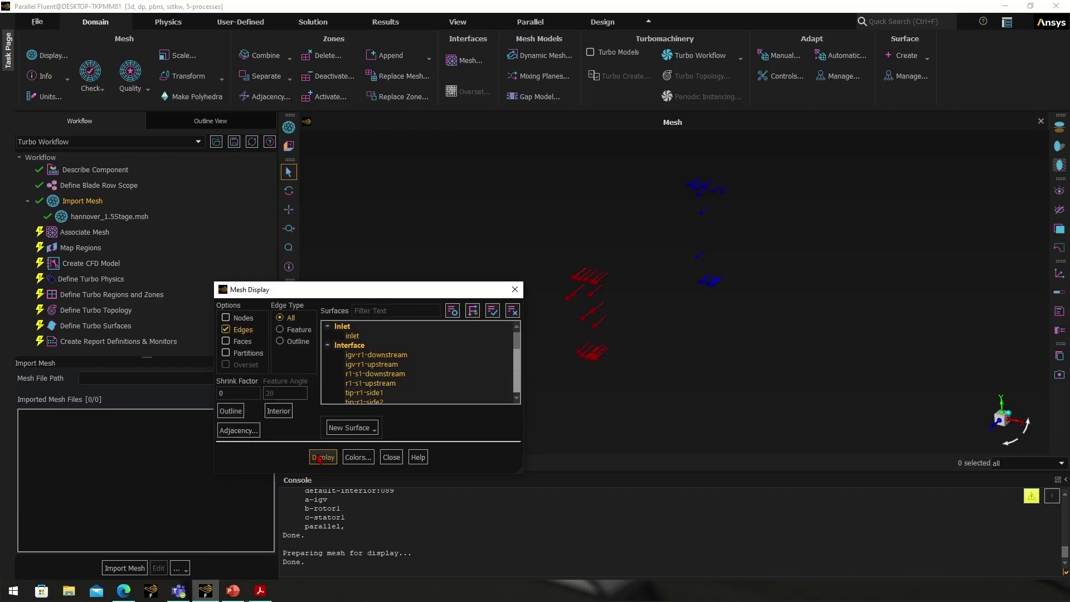
left_click(392, 457)
scroll(687, 258, "up", 5)
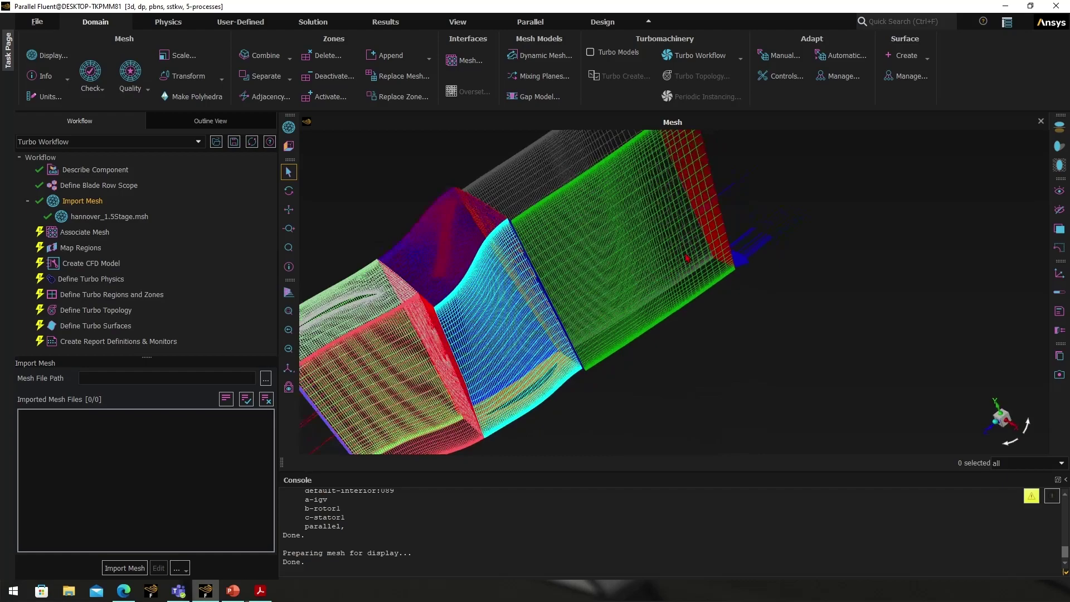
left_click_drag(687, 258, 683, 256)
scroll(598, 240, "down", 3)
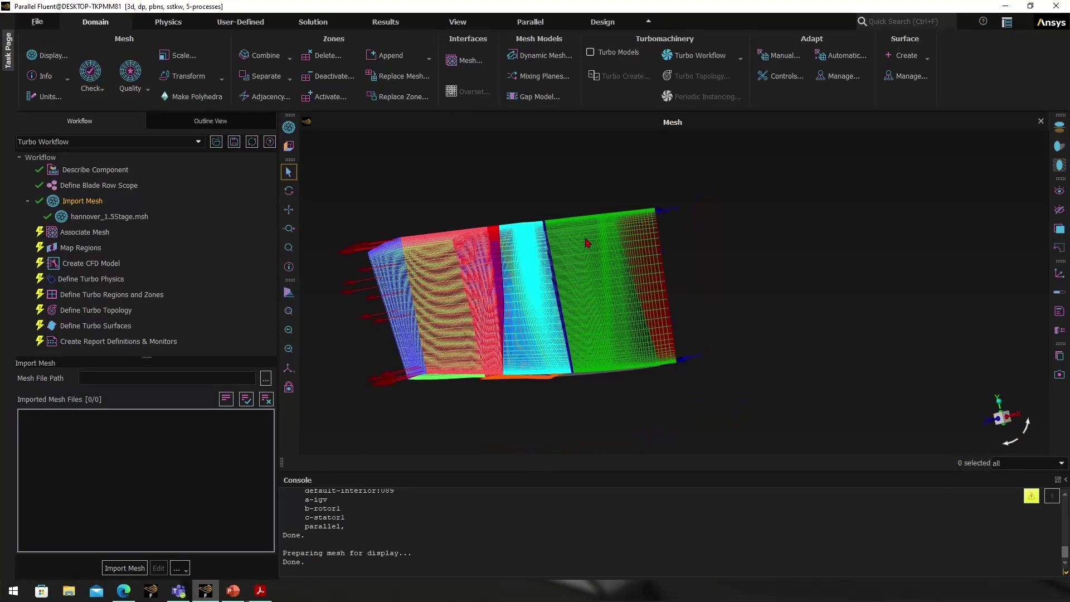
left_click_drag(598, 240, 614, 357)
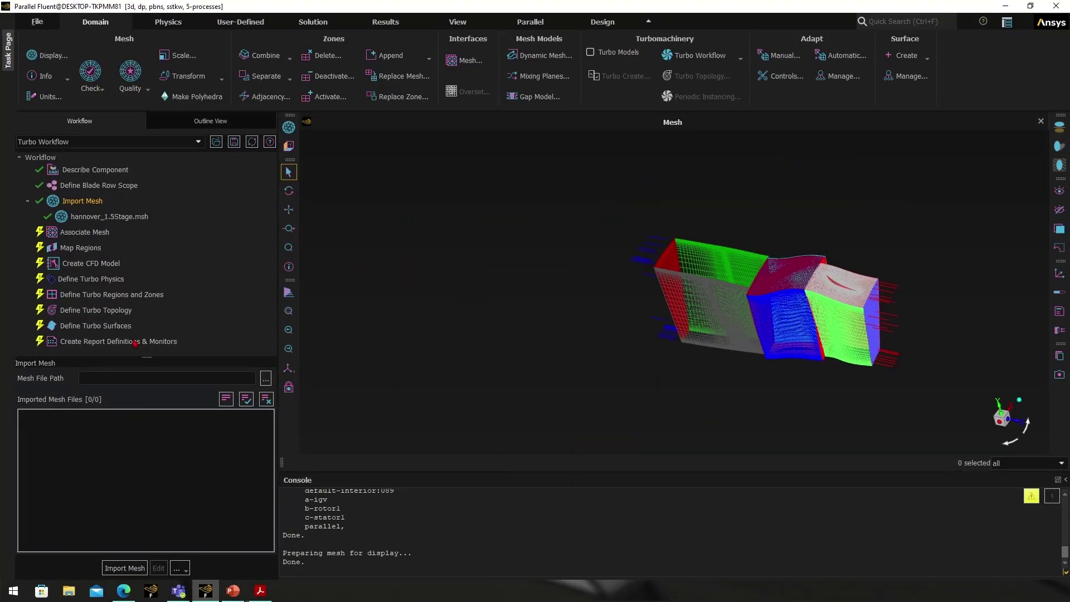
Associate the igv, rotor_1 and stator_1 rows with the cell zones a-igv, b-rotor1 and c-stator1
left_click(85, 232)
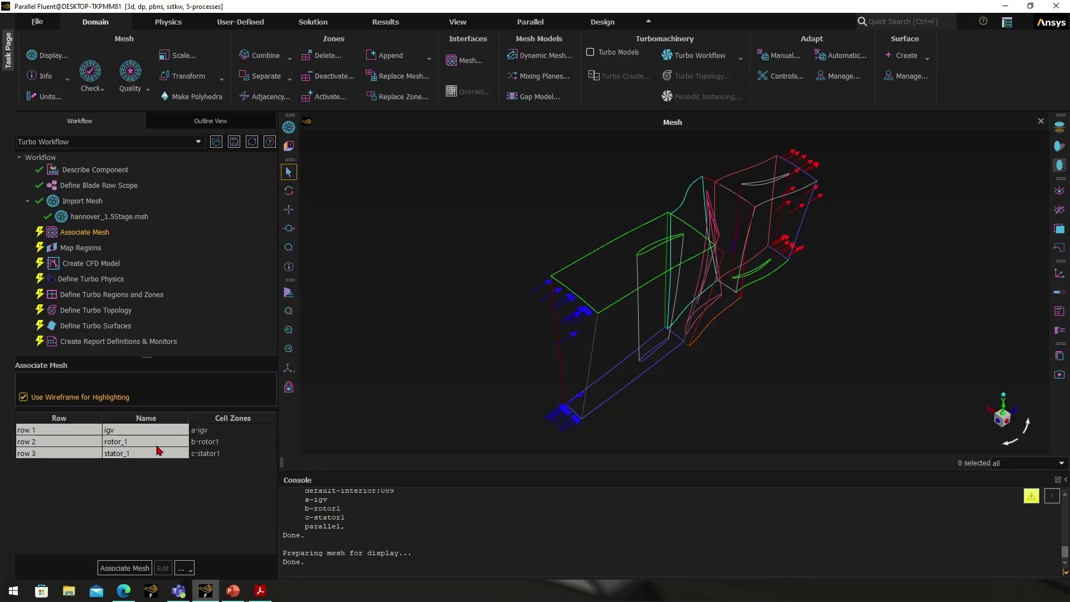
left_click(124, 568)
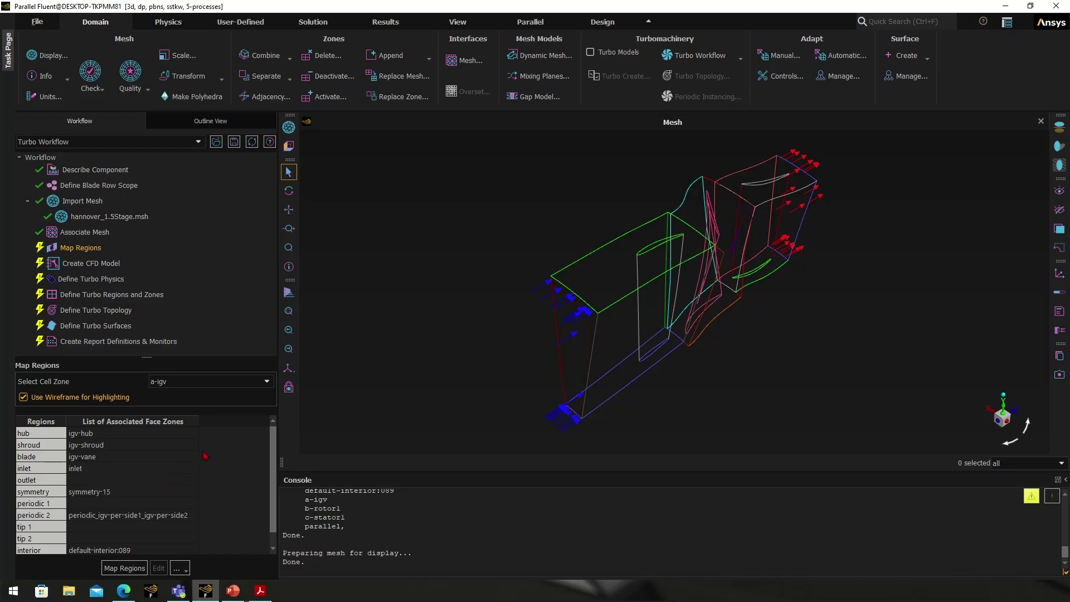
For cell zone a-igv, map the outlet region to igv-r1-upstream and check the face zones offered for the symmetry region
scroll(217, 441, "down", 1)
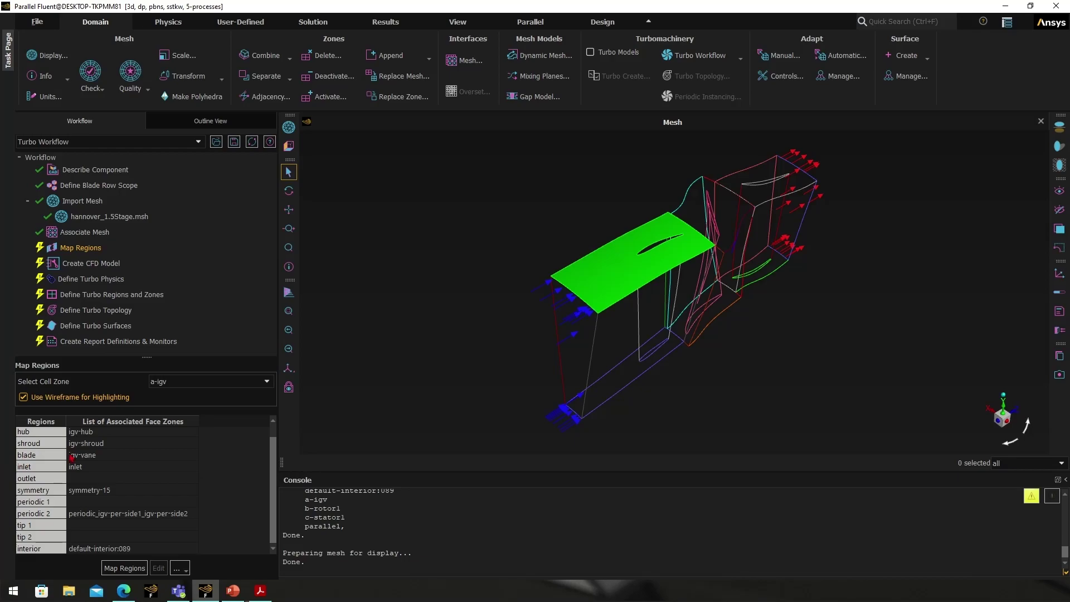
left_click(90, 479)
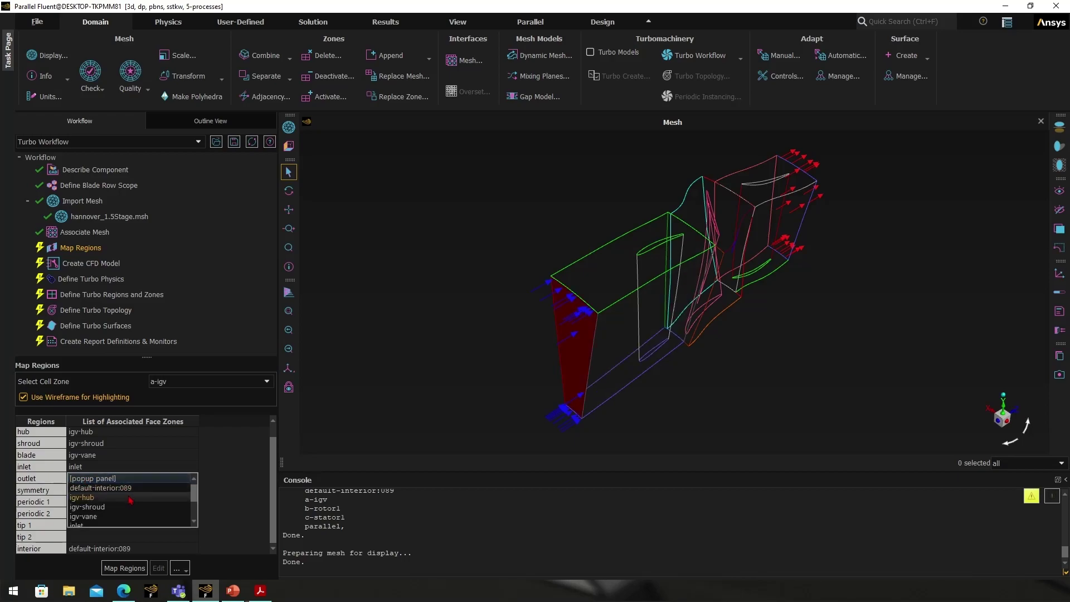
scroll(130, 500, "down", 4)
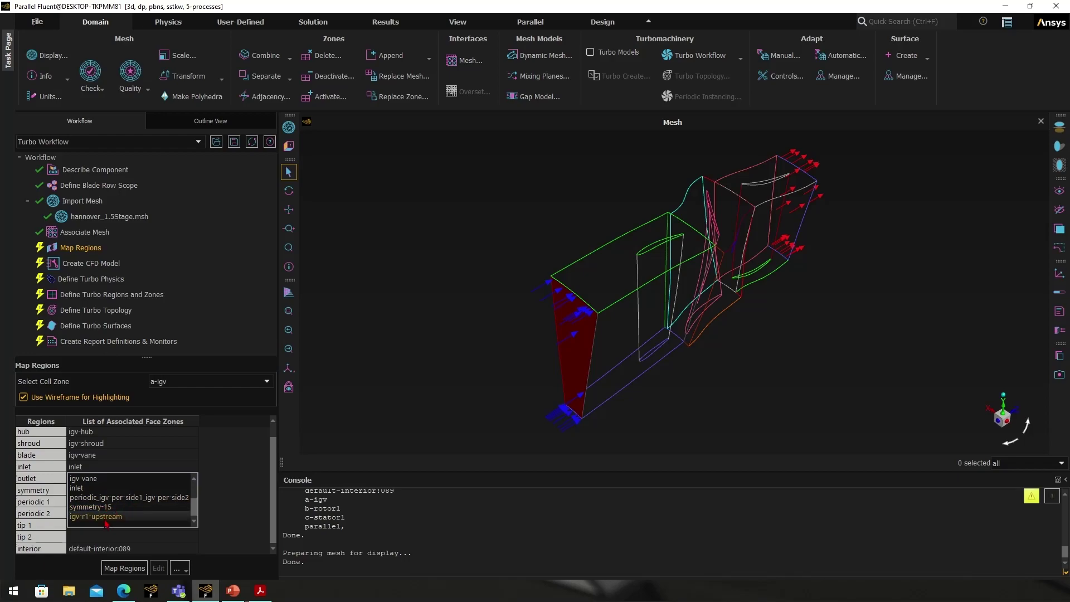
left_click(218, 488)
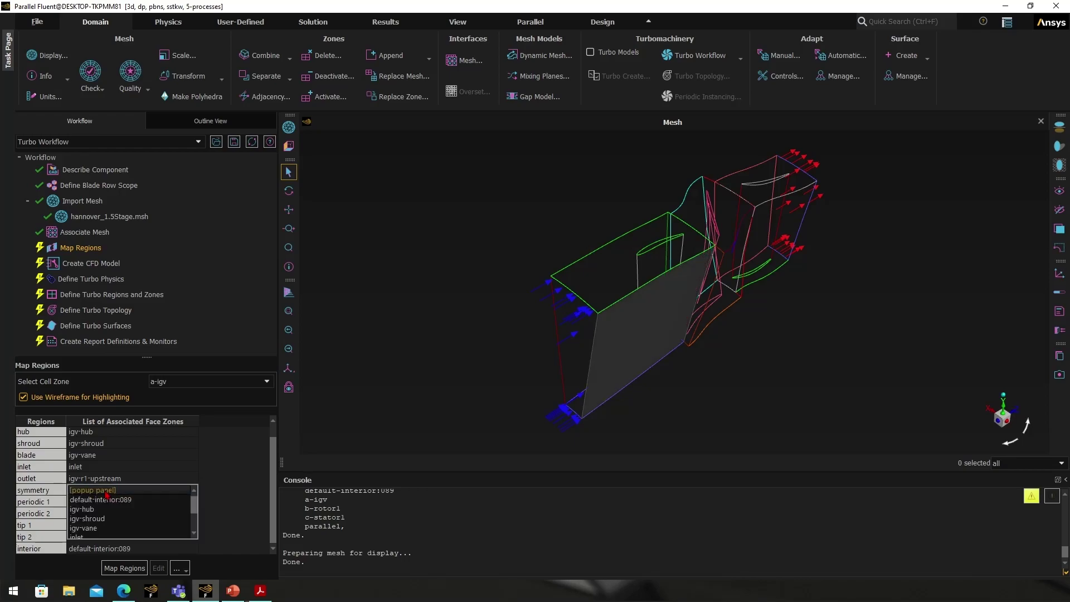
left_click(106, 491)
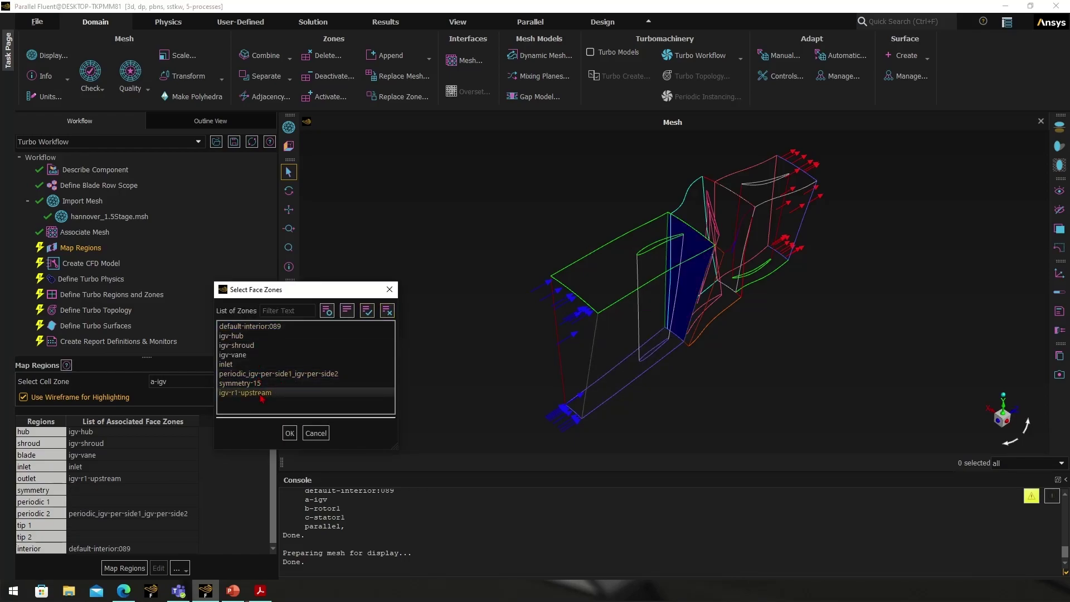
left_click(389, 290)
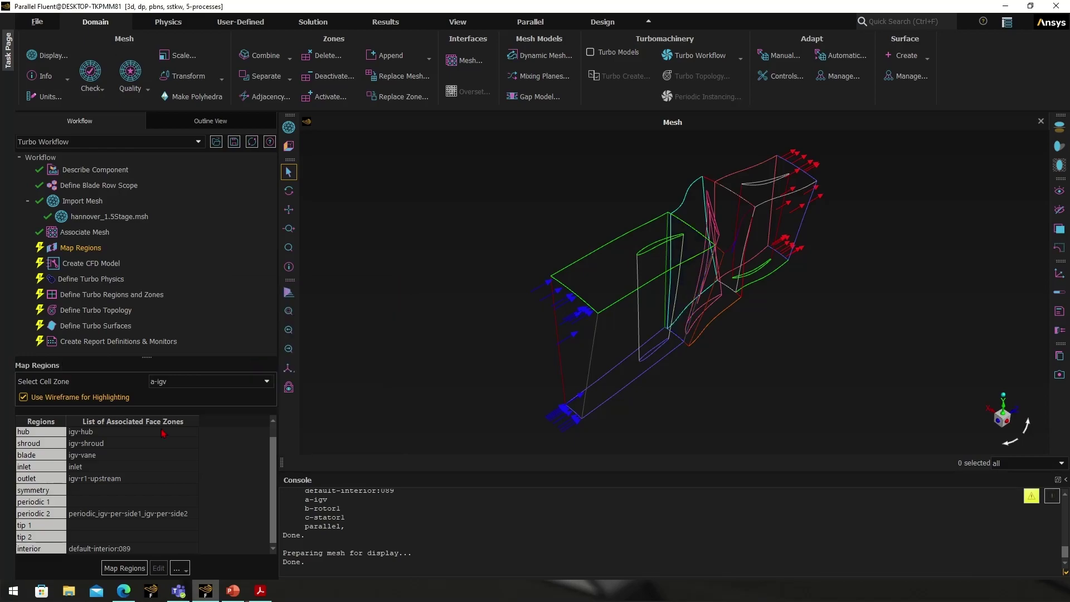
For cell zone a-igv, map the periodic 1 region to symmetry-15
left_click(76, 512)
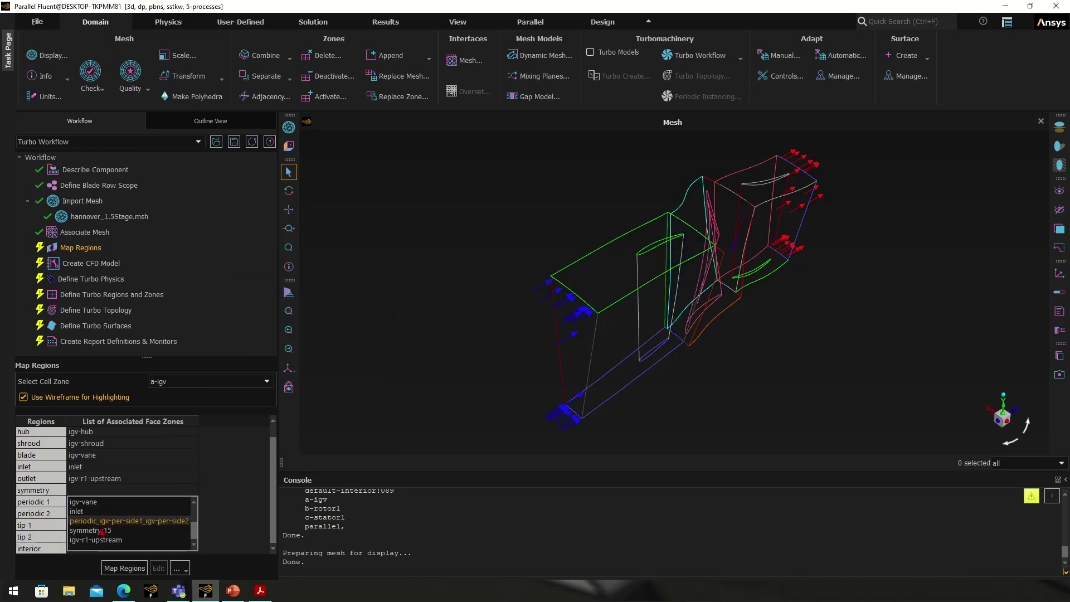
left_click(124, 568)
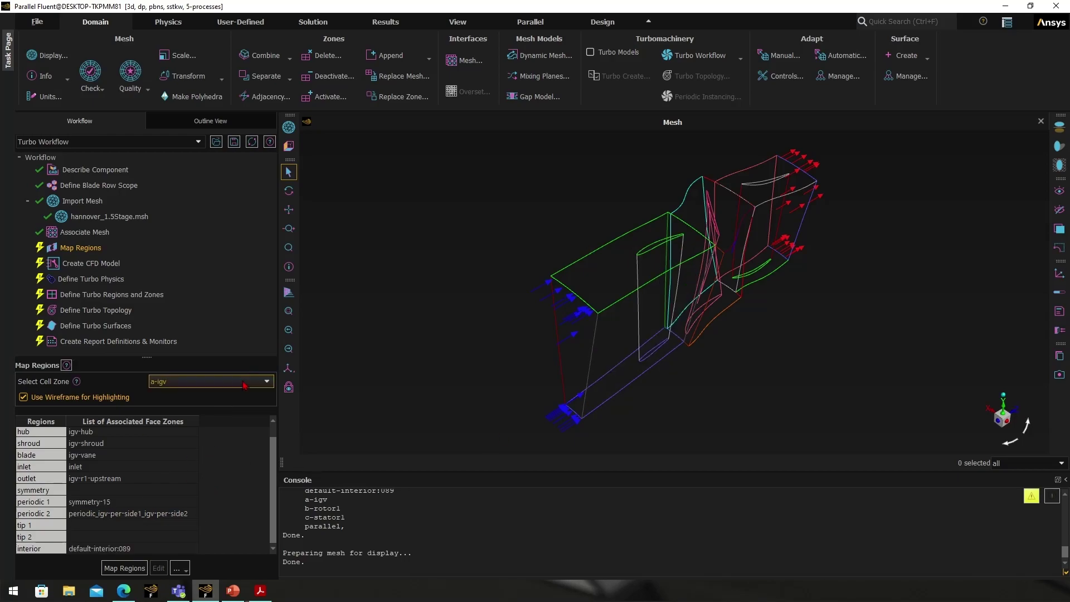
For cell zone b-rotor1, map the inlet region to igv-r1-downstream and the outlet region to r1-s1-upstream
left_click(213, 381)
left_click(216, 402)
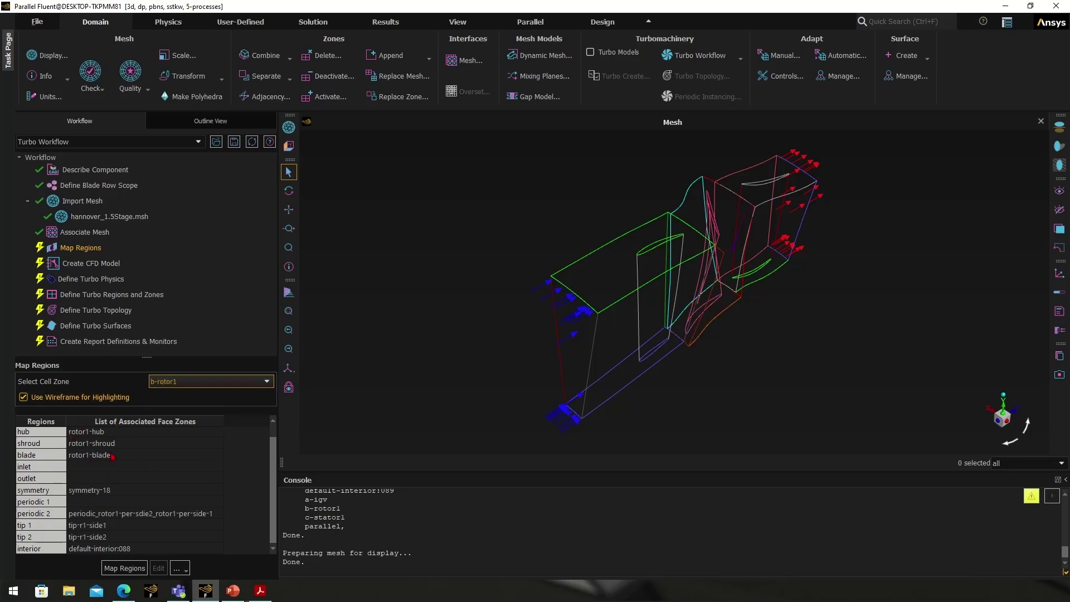
left_click(90, 468)
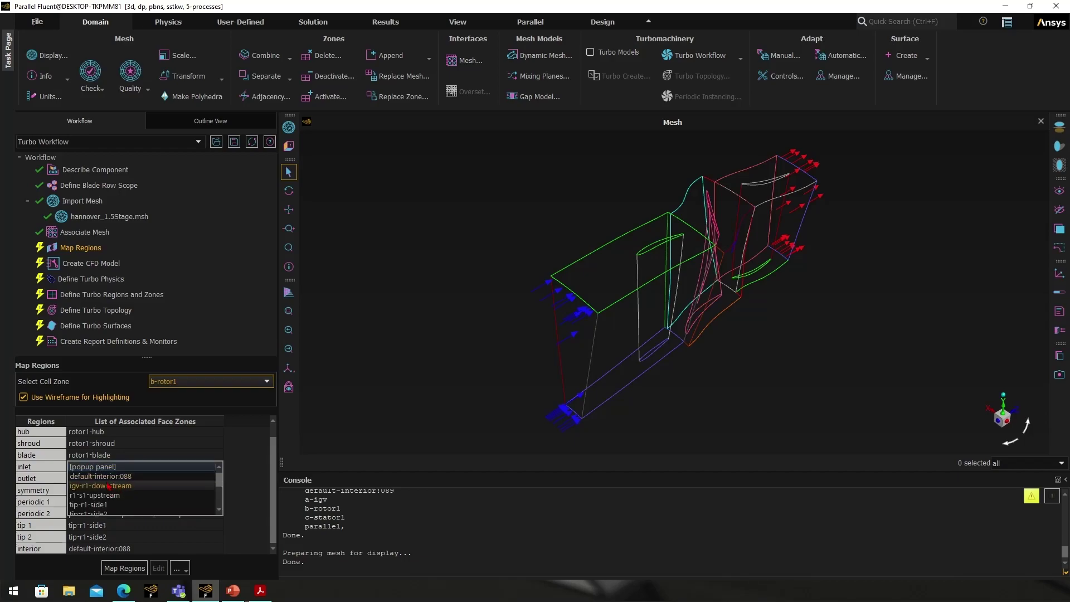
left_click(111, 486)
left_click(109, 479)
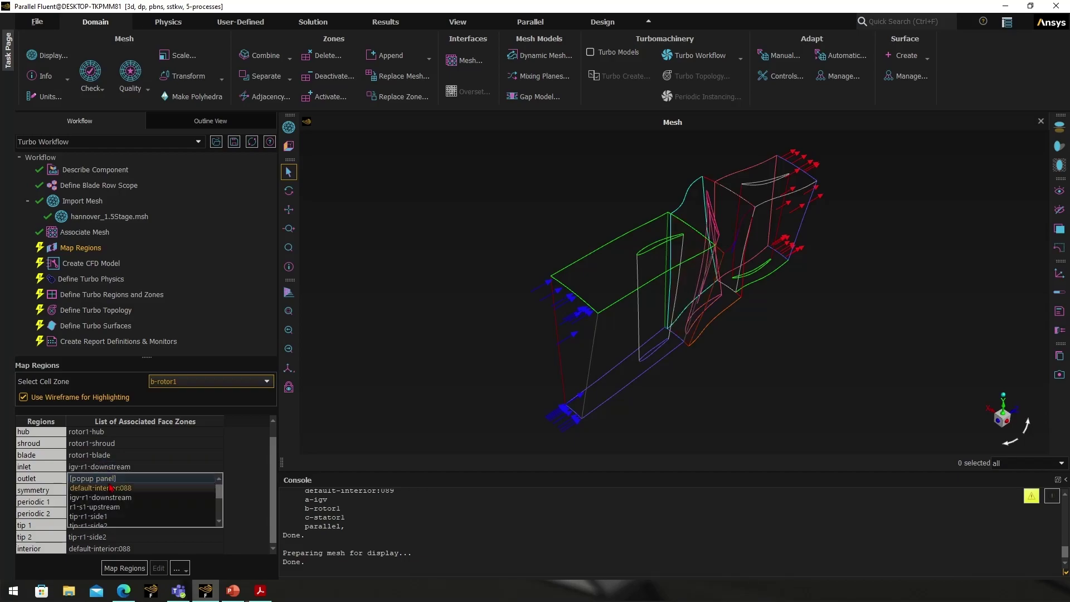
left_click(104, 514)
Move face zone symmetry-18 of b-rotor1 from the symmetry region to periodic 1
left_click(84, 492)
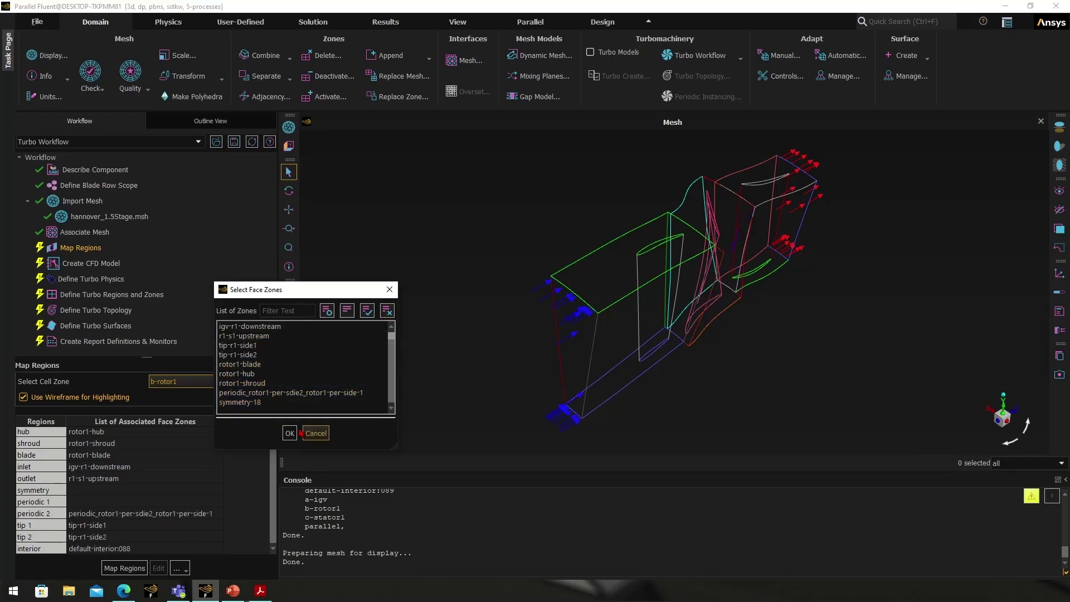
left_click(290, 433)
left_click(90, 502)
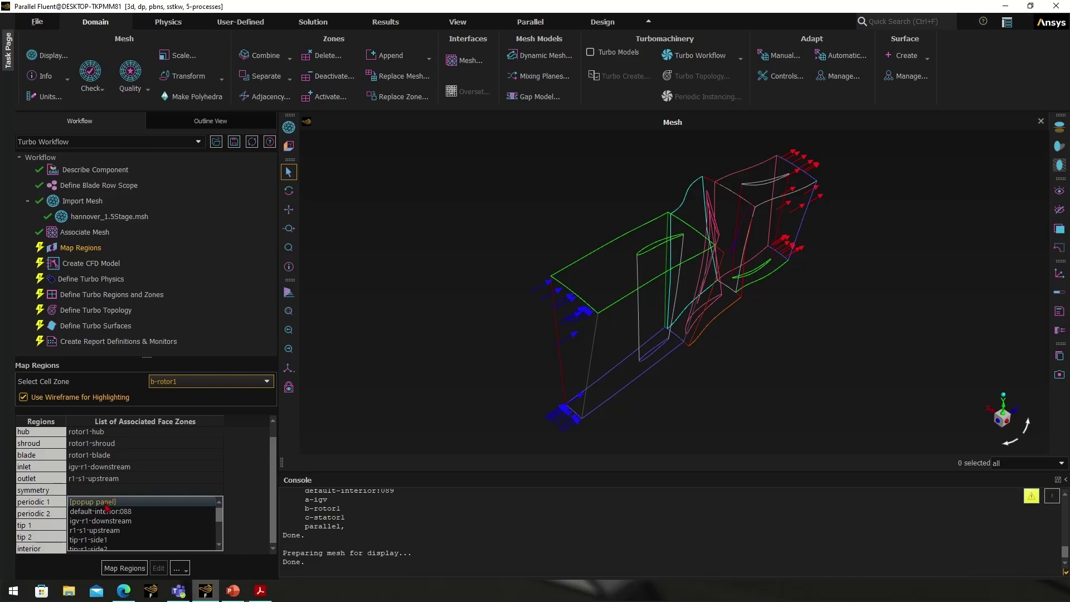
left_click(96, 539)
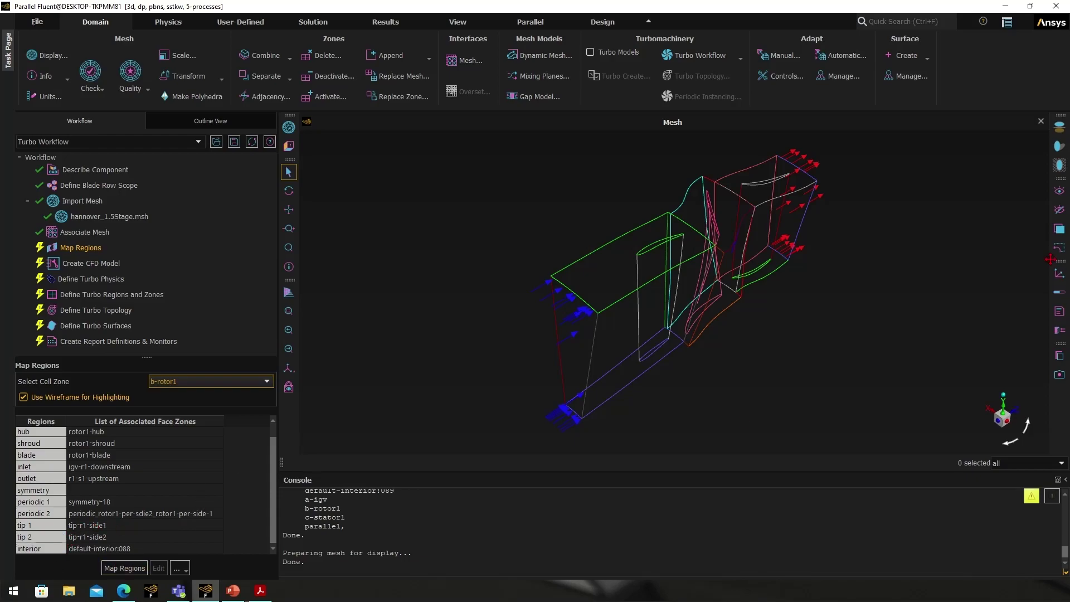
Clear the tip 1 region of b-rotor1 and map periodic 2 to periodic_rotor1-per-sdie2_rotor1-per-side-1
scroll(753, 233, "up", 8)
middle_click_drag(680, 267, 625, 323)
scroll(625, 323, "down", 3)
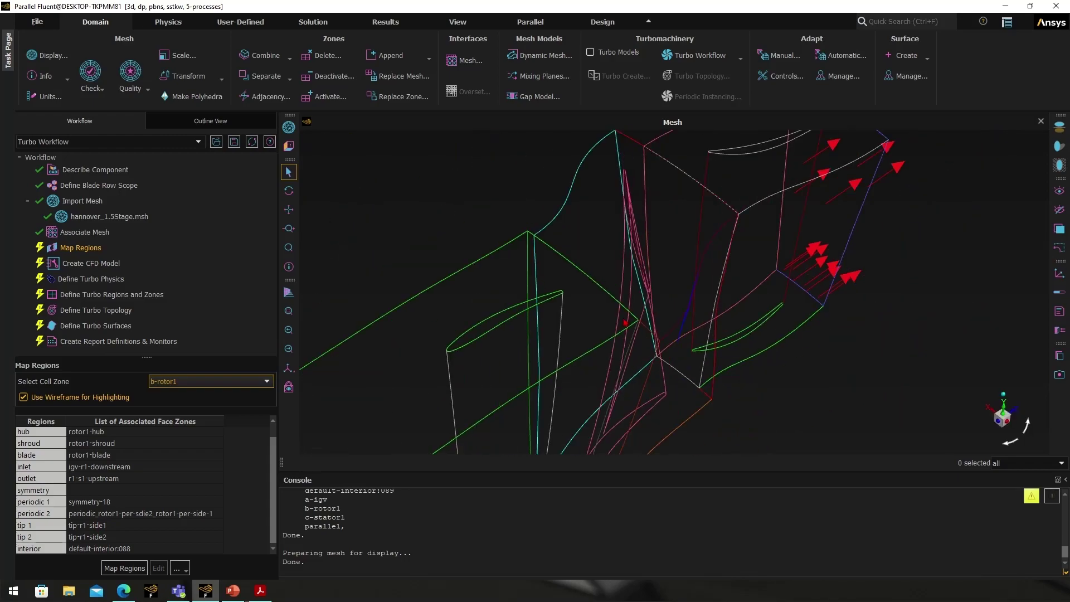
scroll(625, 322, "up", 5)
left_click(136, 523)
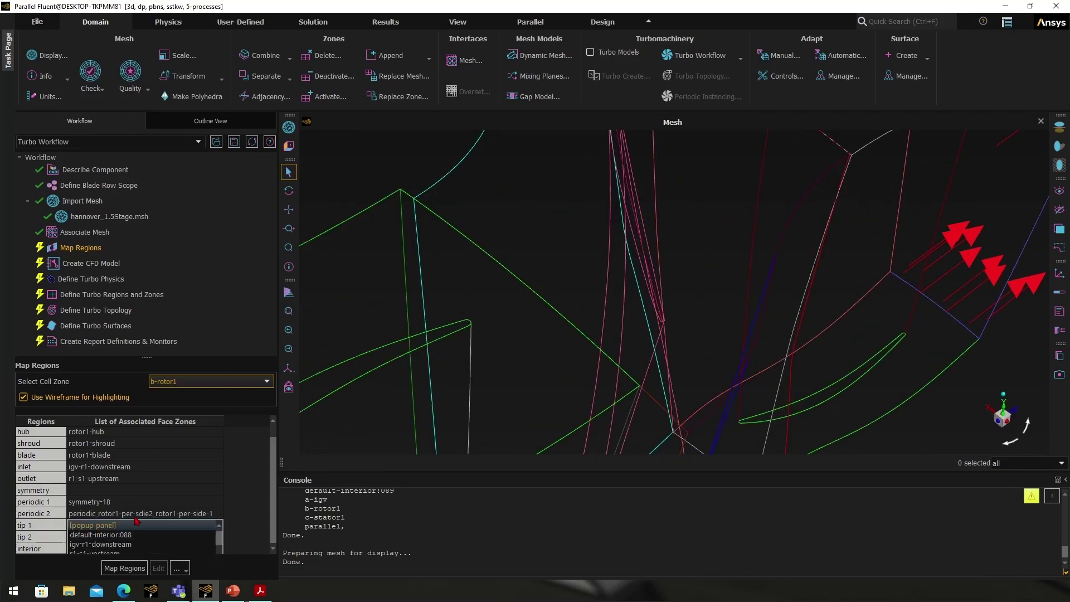
left_click(137, 525)
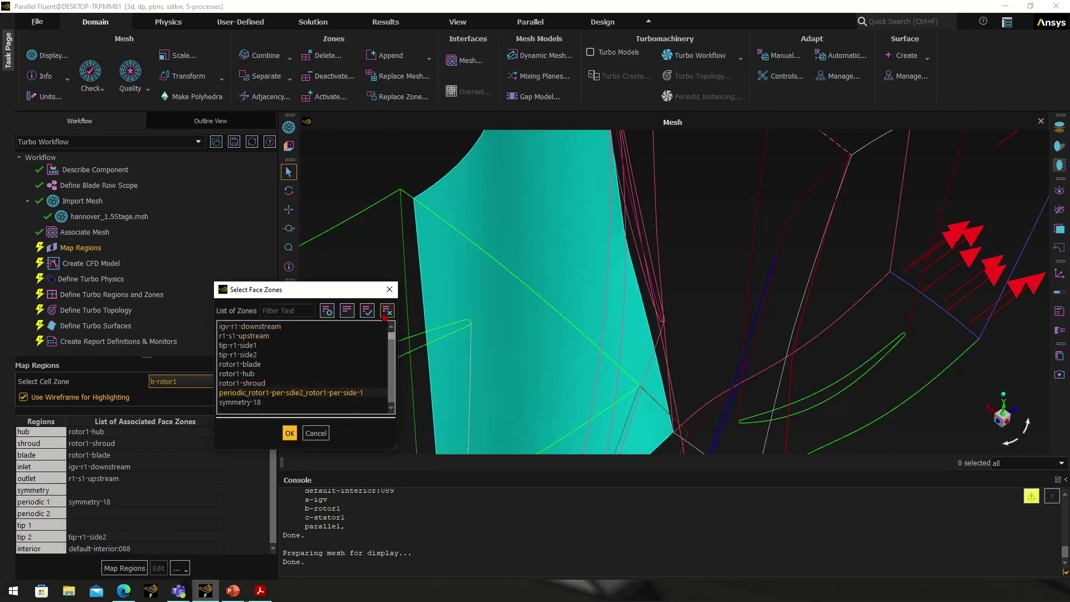
left_click(387, 311)
left_click(290, 433)
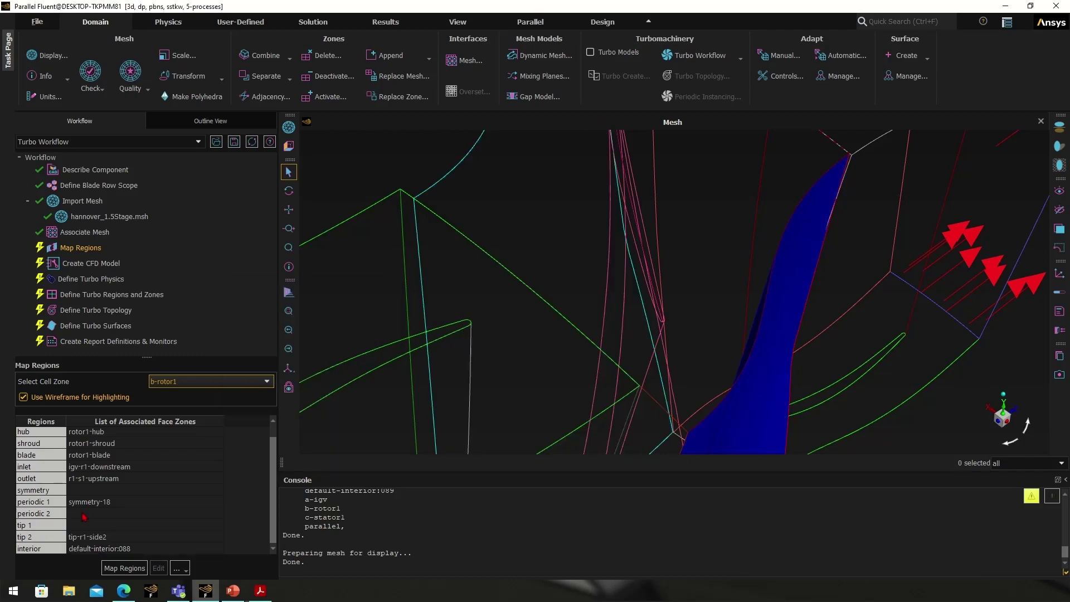
left_click(83, 516)
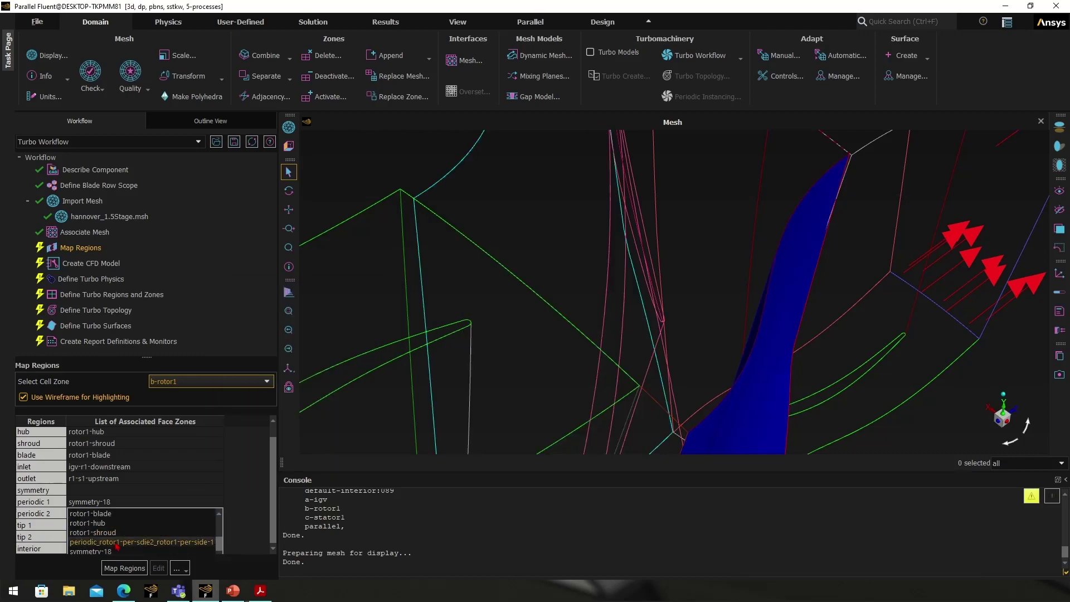
left_click(118, 543)
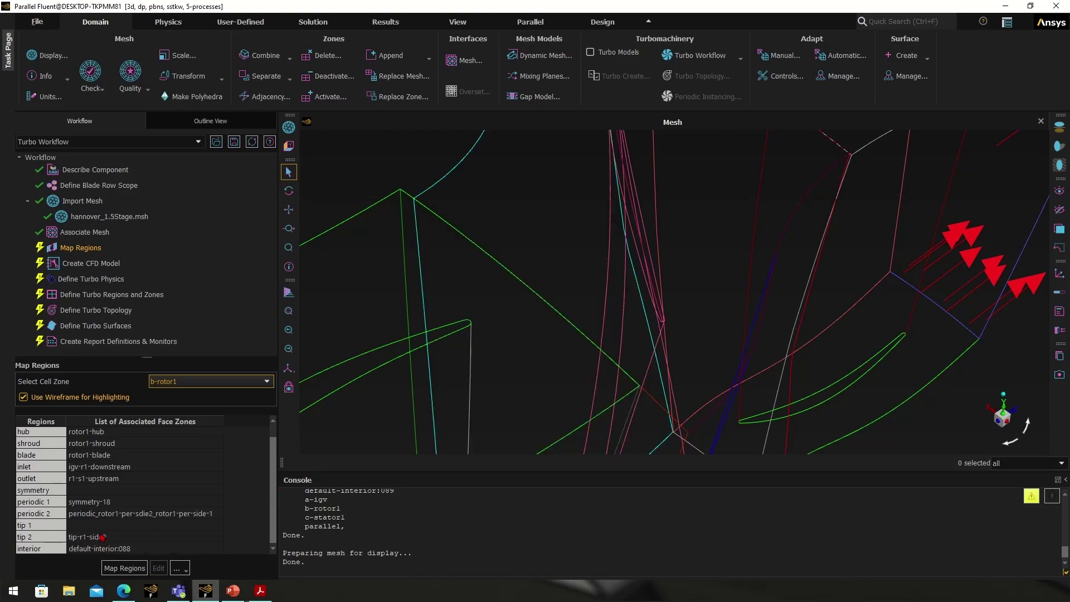
Clear the tip 2 region of b-rotor1 and add tip-r1-side1 and tip-r1-side2 to the blade region alongside rotor1-blade
left_click(102, 538)
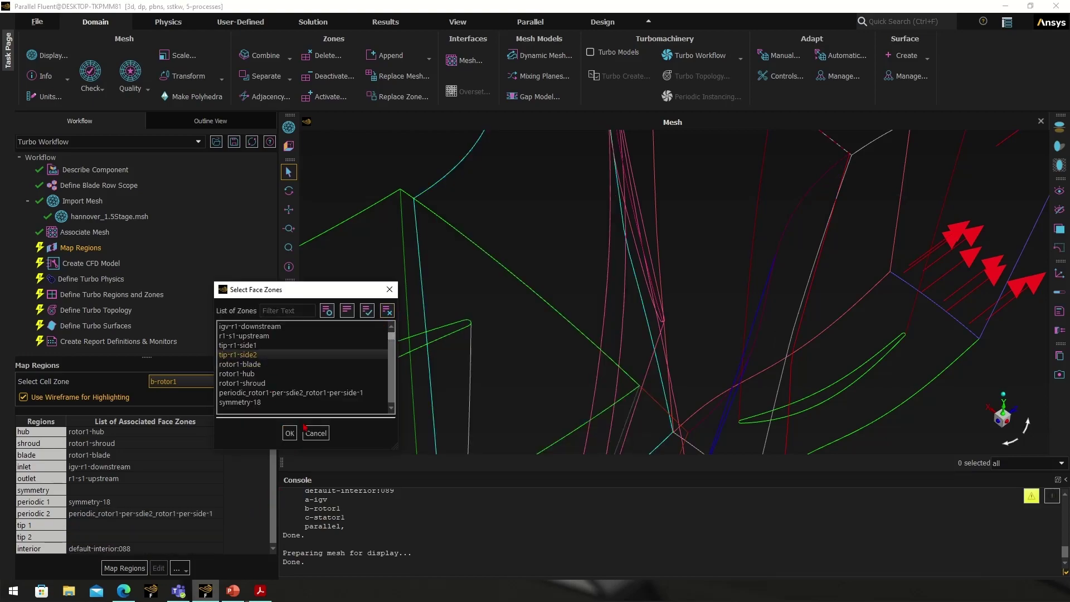
left_click(309, 432)
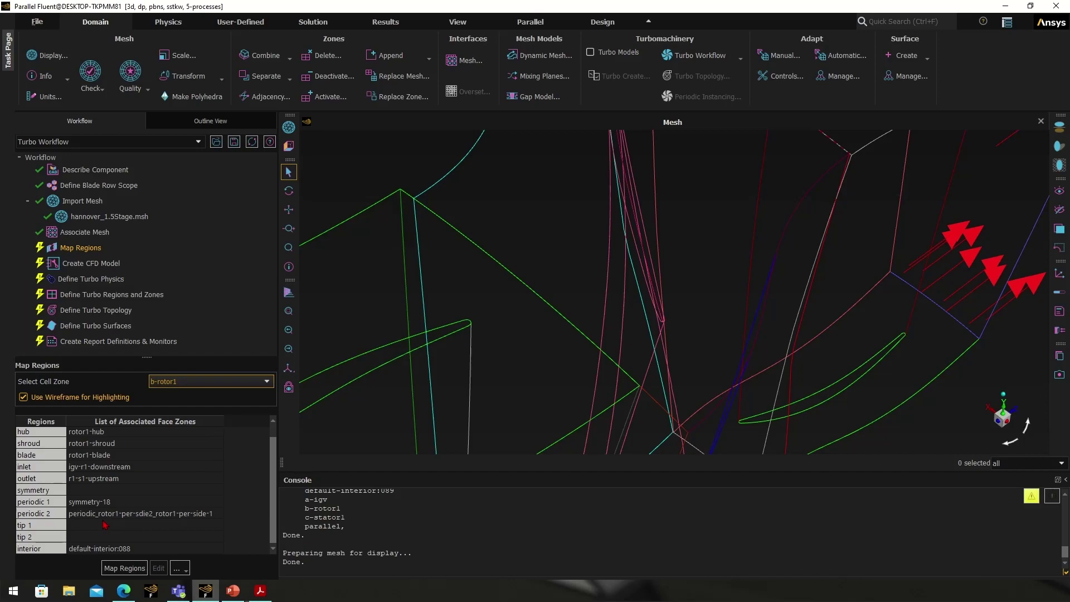
left_click(83, 456)
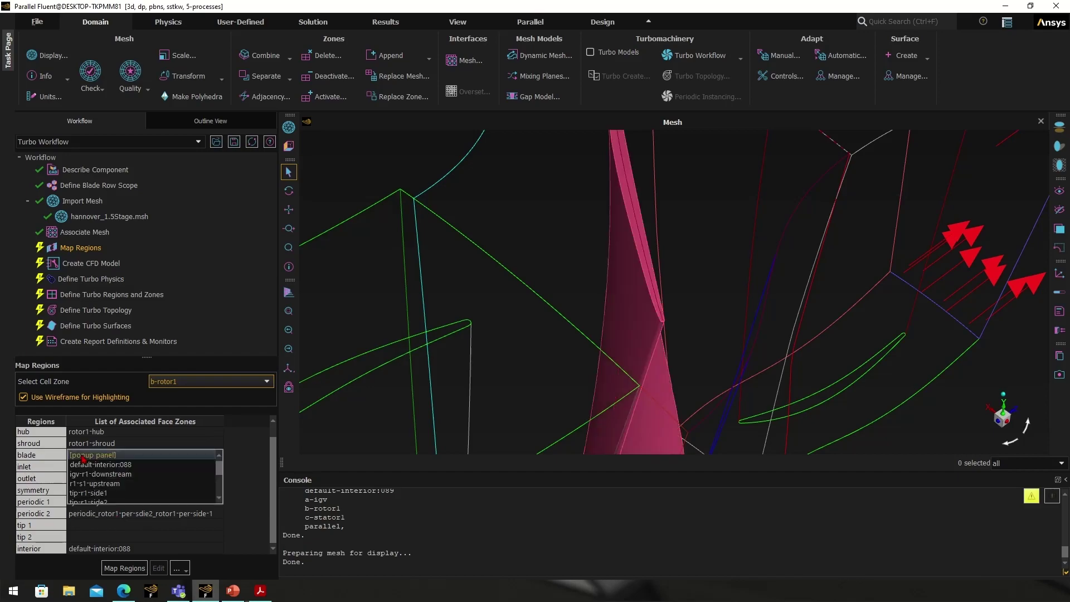
scroll(125, 484, "down", 3)
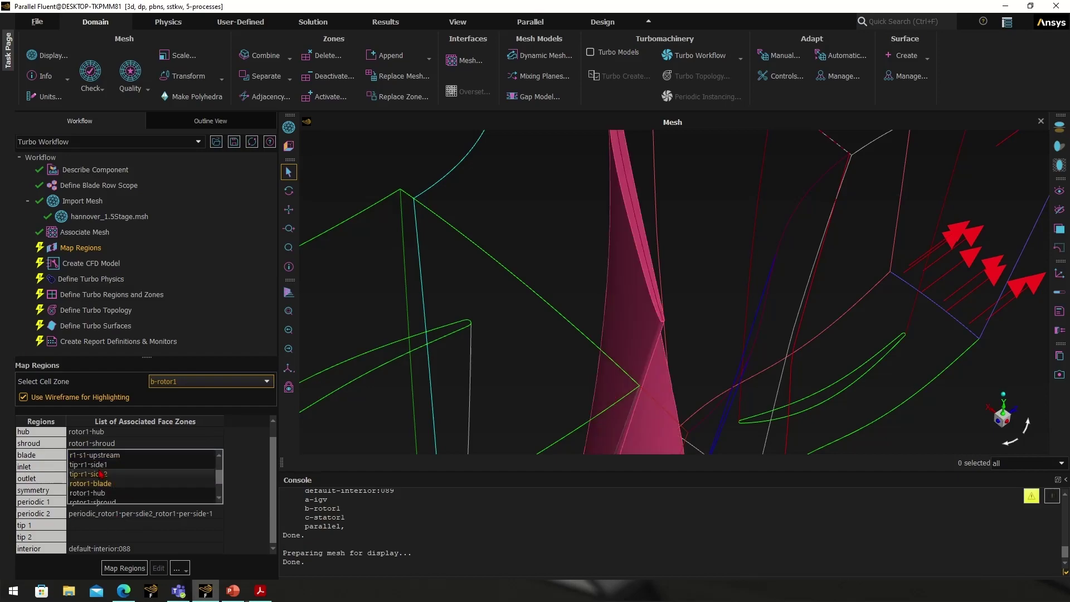
left_click(102, 474)
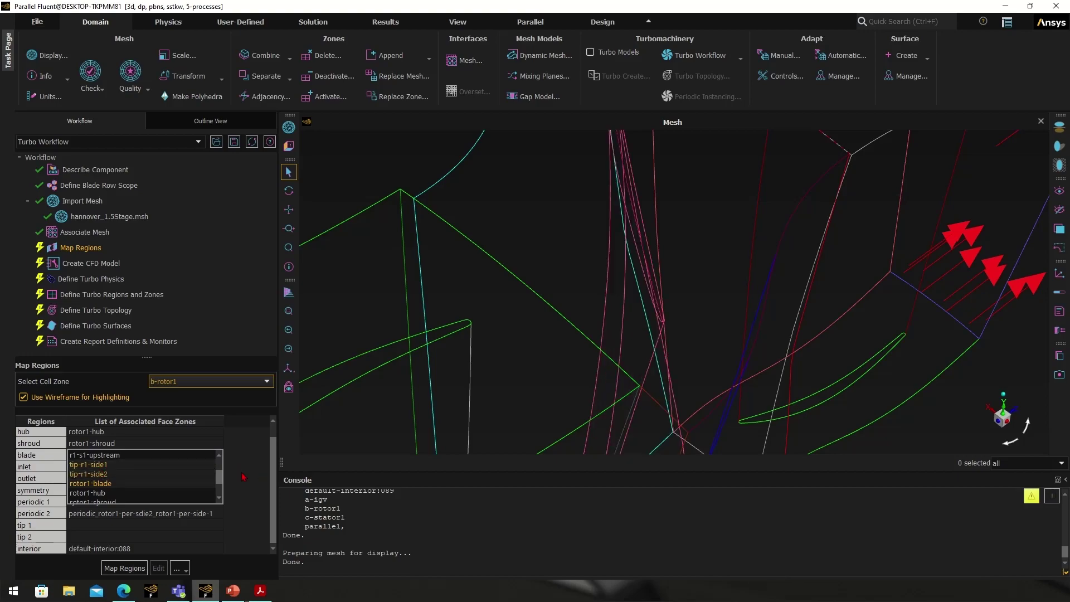
left_click(244, 431)
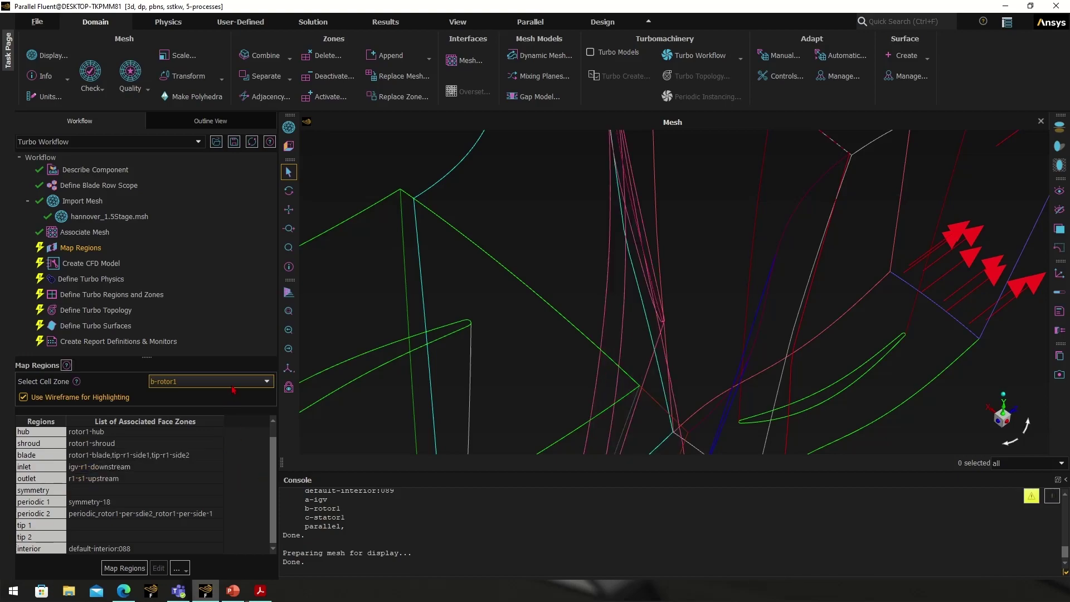
Select cell zone c-stator1 and map its inlet region to r1-s1-downstream
left_click(211, 381)
left_click(167, 413)
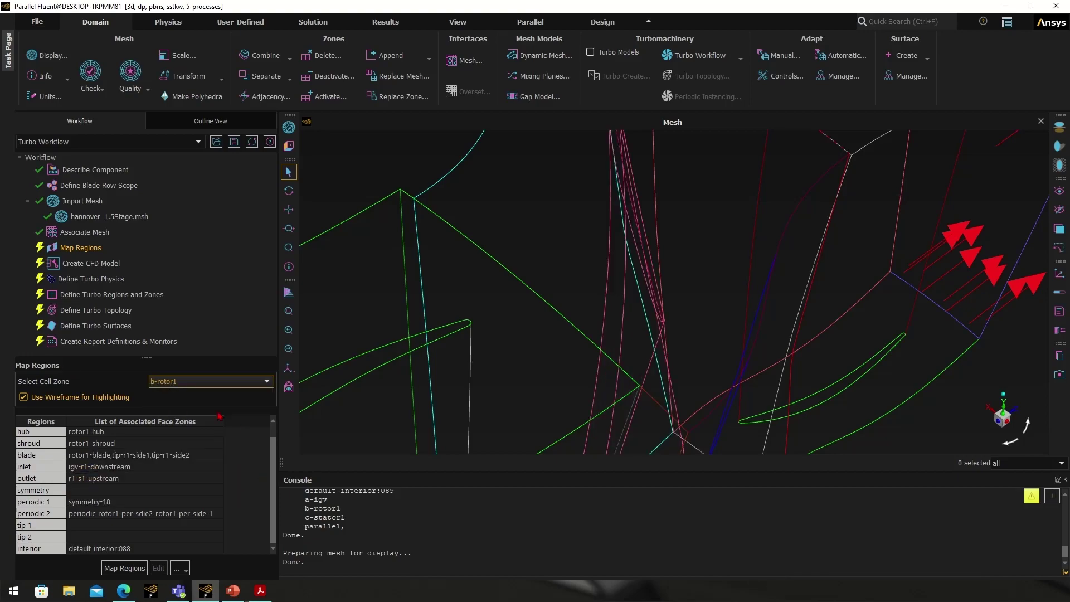
left_click(81, 467)
scroll(223, 490, "down", 3)
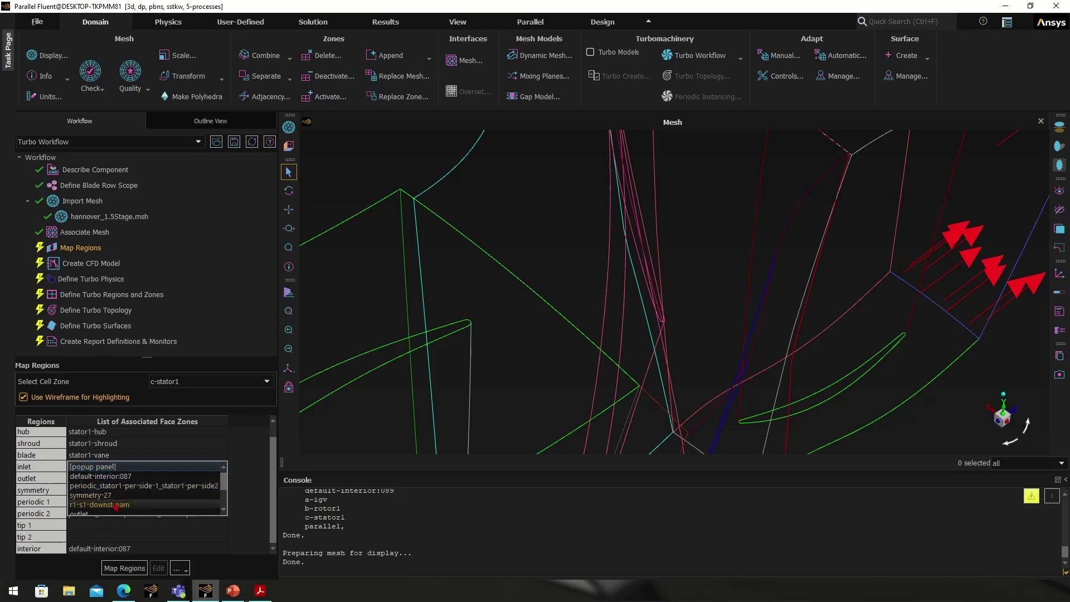
left_click(252, 493)
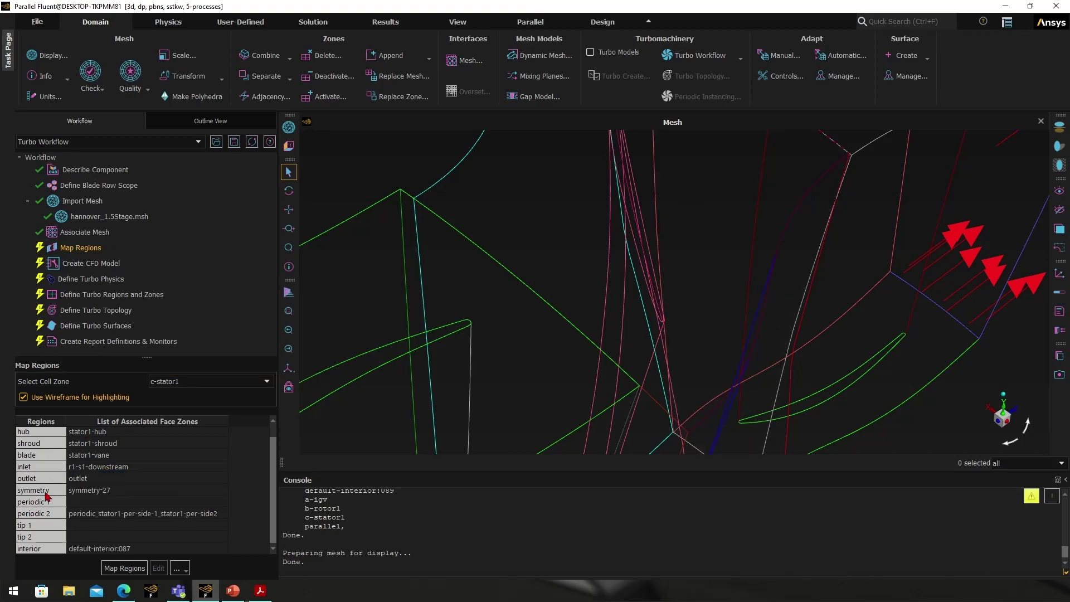
Move face zone symmetry-27 of c-stator1 from the symmetry region to periodic 1 and complete the region mapping
left_click(103, 491)
left_click(103, 493)
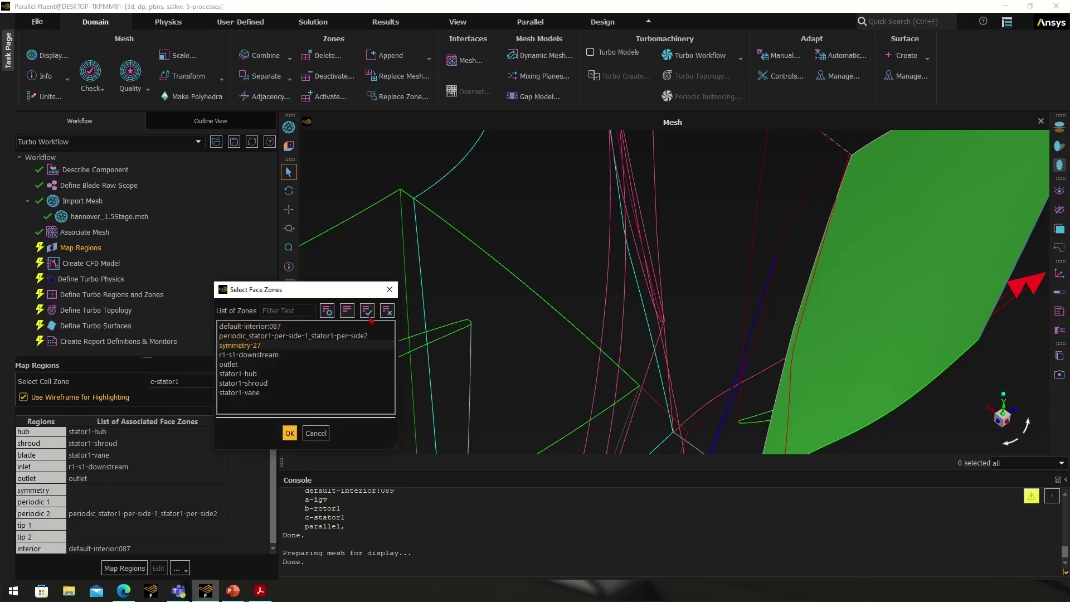
left_click(388, 312)
left_click(291, 433)
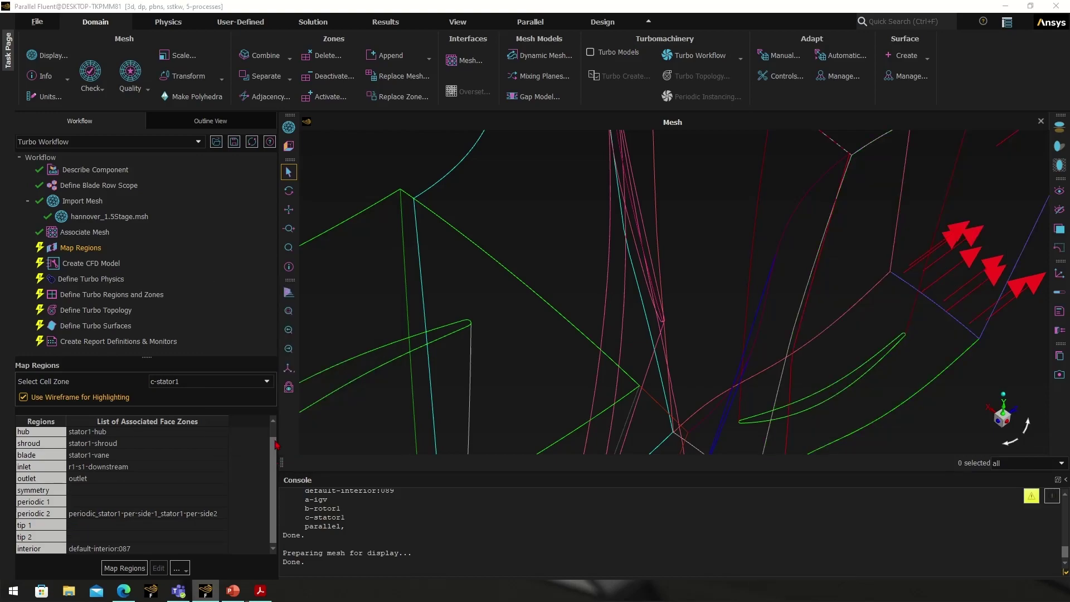
left_click(90, 503)
left_click(90, 530)
left_click(257, 468)
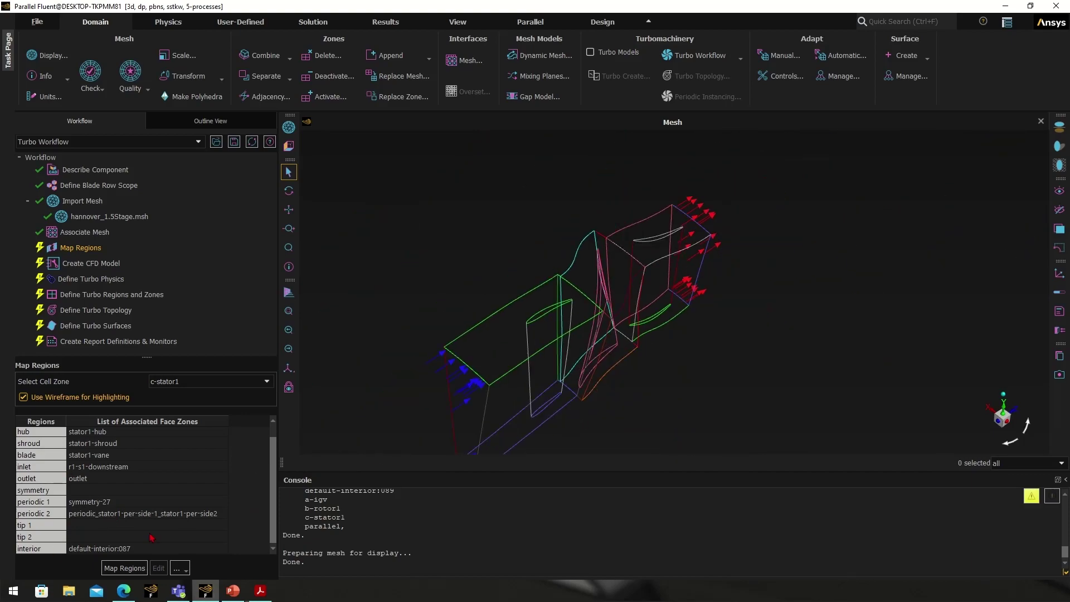
left_click(140, 568)
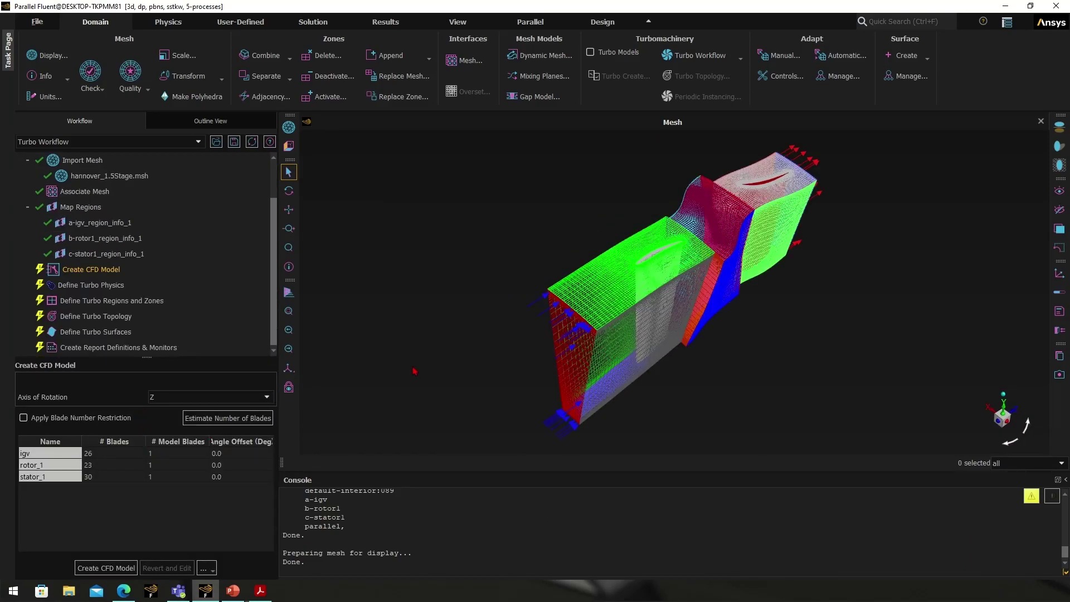
Estimate the number of blades per row and examine the result together with the meshed blade passages
scroll(405, 373, "down", 1)
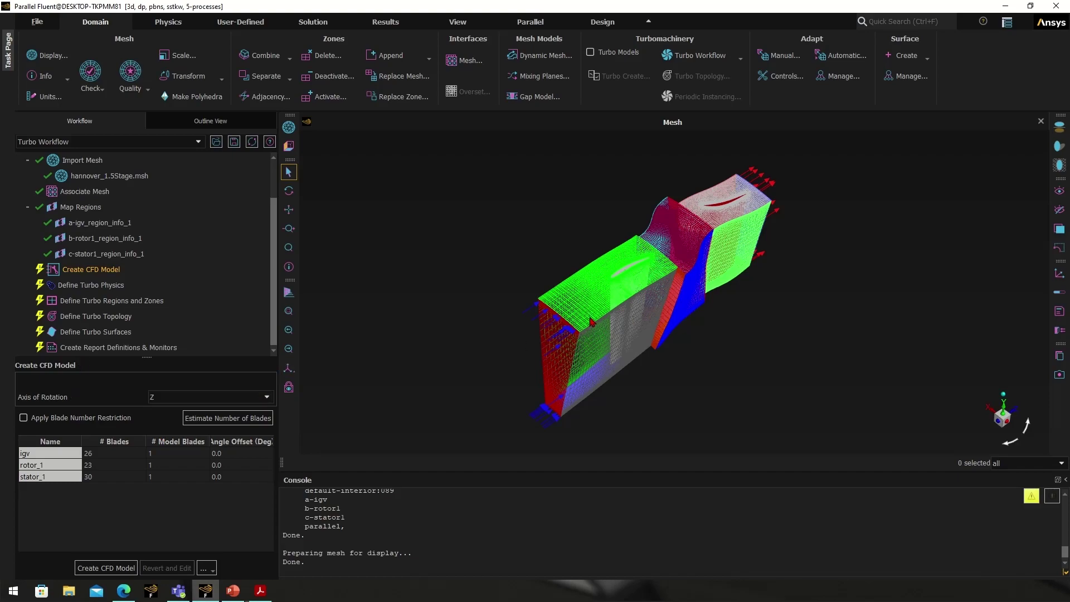
scroll(596, 301, "down", 2)
scroll(551, 320, "up", 2)
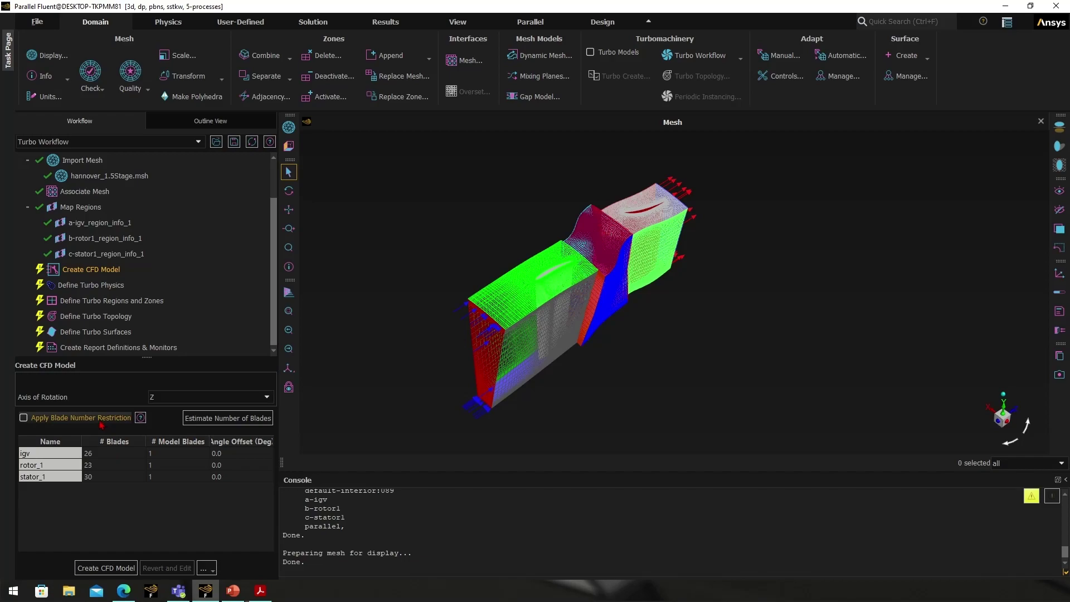
left_click(225, 420)
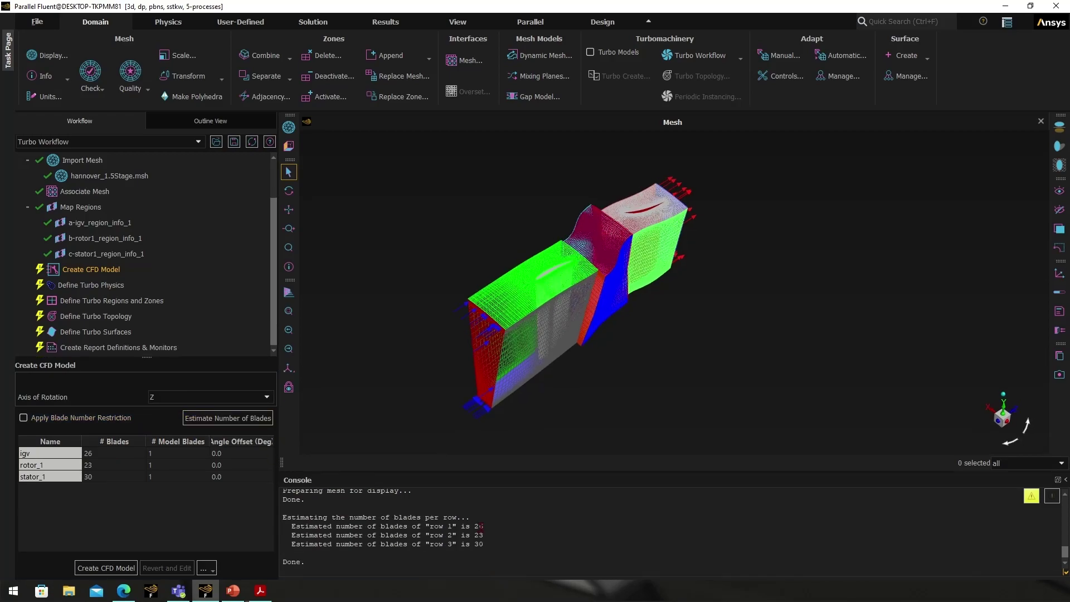
left_click_drag(472, 526, 489, 527)
scroll(662, 241, "up", 3)
scroll(534, 294, "up", 3)
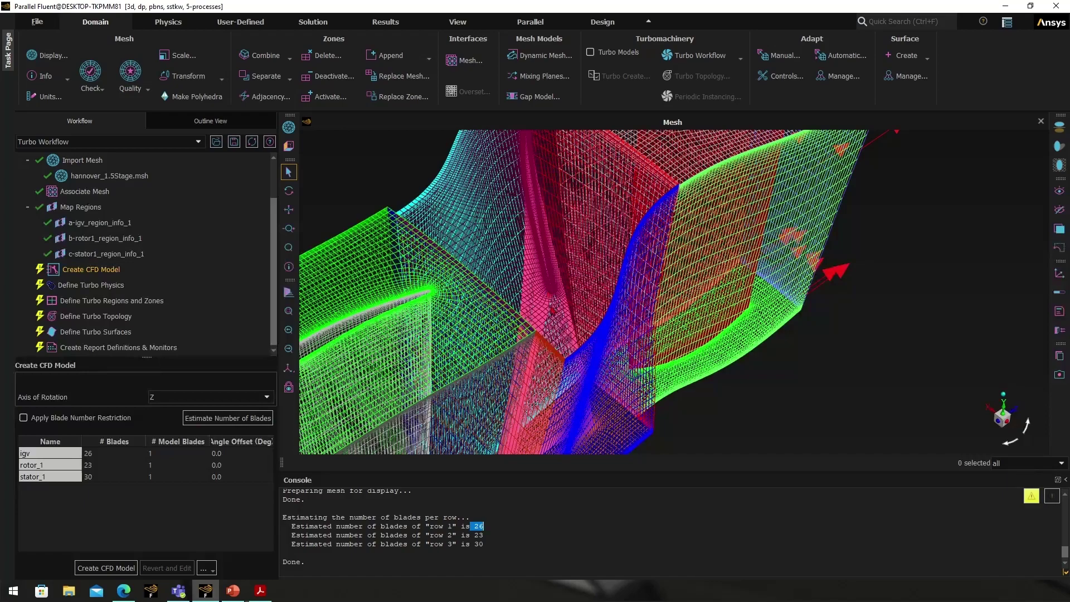
scroll(554, 310, "down", 6)
scroll(581, 242, "down", 1)
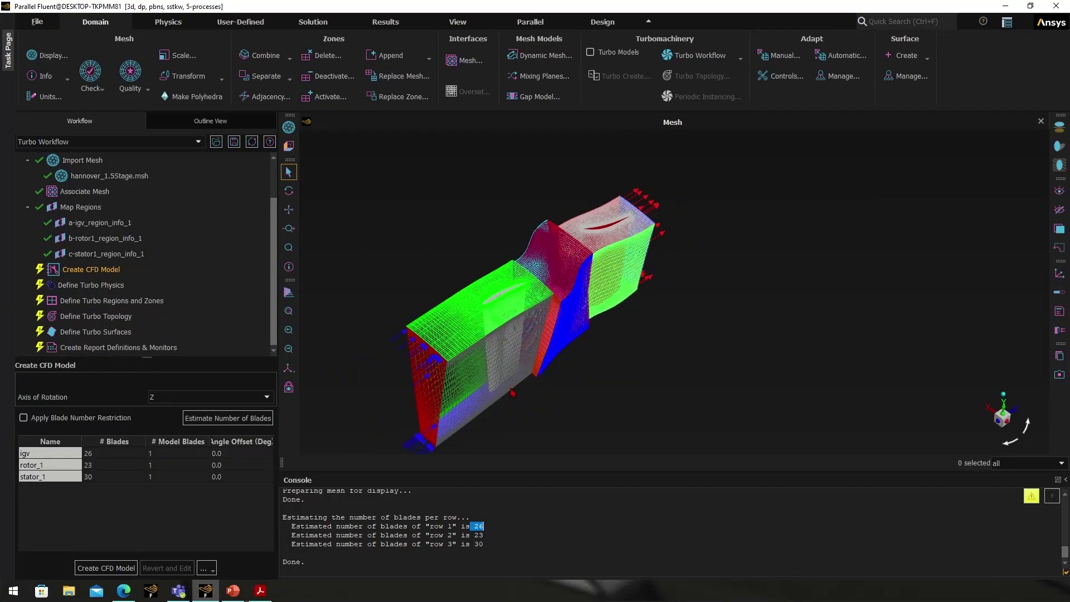
Set the number of model blades for rotor_1 to 23 in the CFD model
double_click(167, 454)
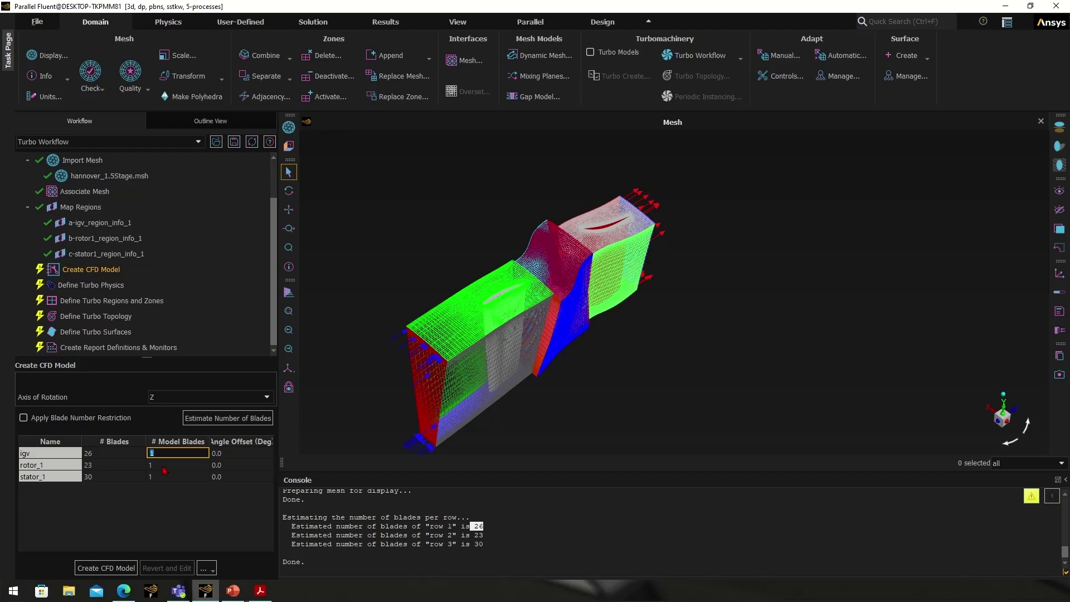
double_click(163, 465)
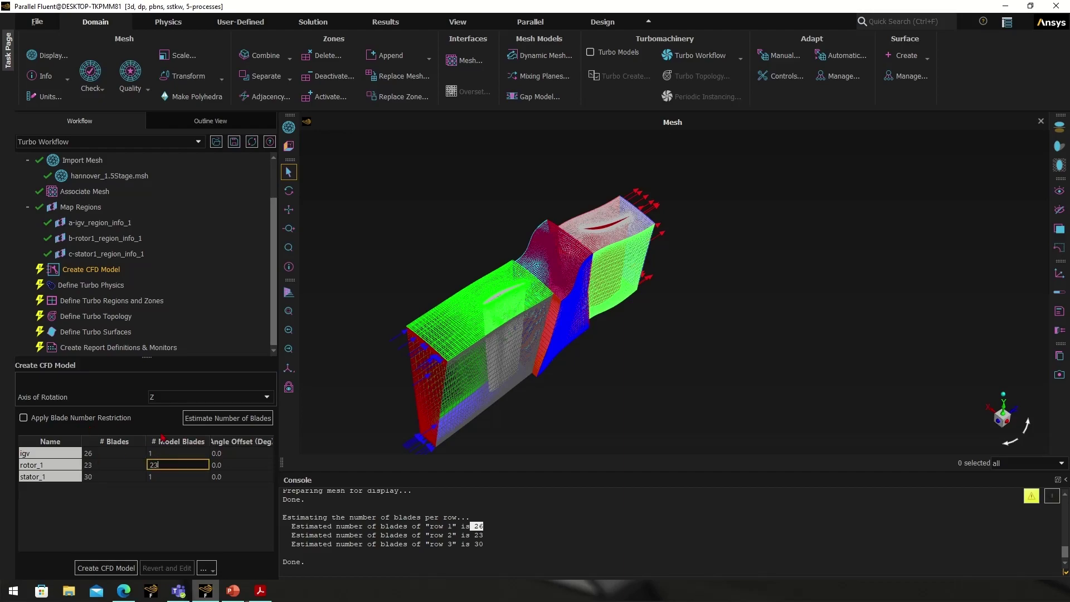
key("Return")
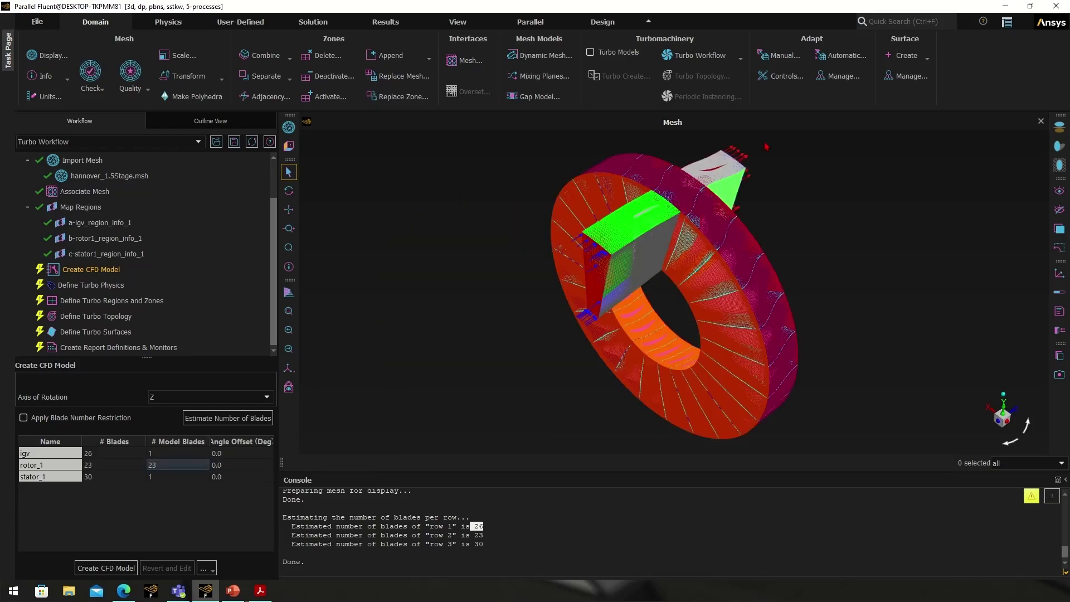
Inspect the full rotor wheel mesh and set the number of model blades for rotor_1 to 1
scroll(679, 250, "up", 5)
middle_click_drag(679, 250, 851, 249)
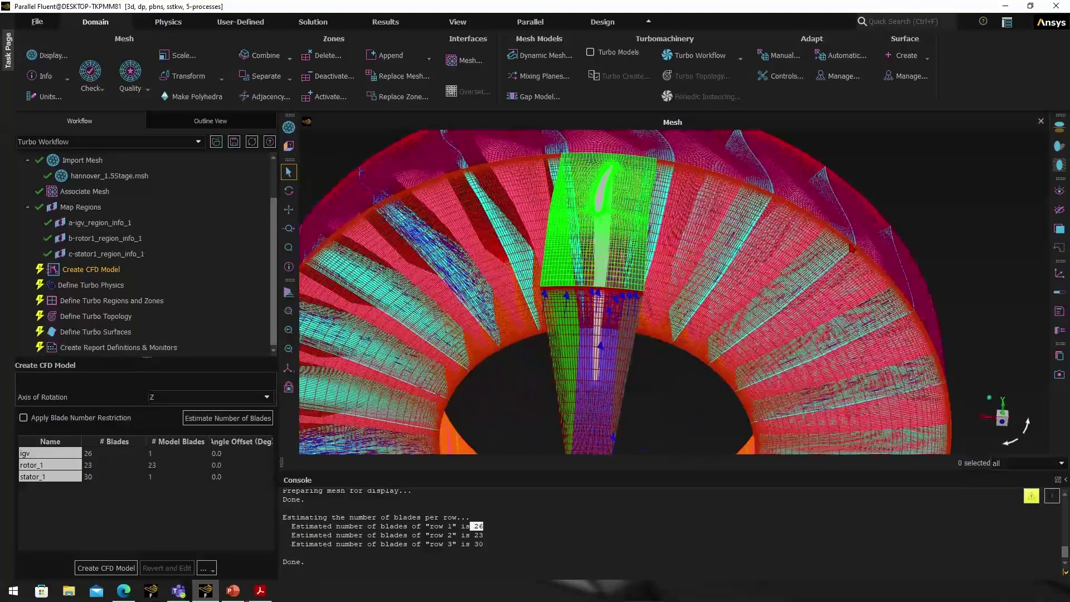
scroll(658, 289, "down", 5)
middle_click_drag(658, 289, 614, 278)
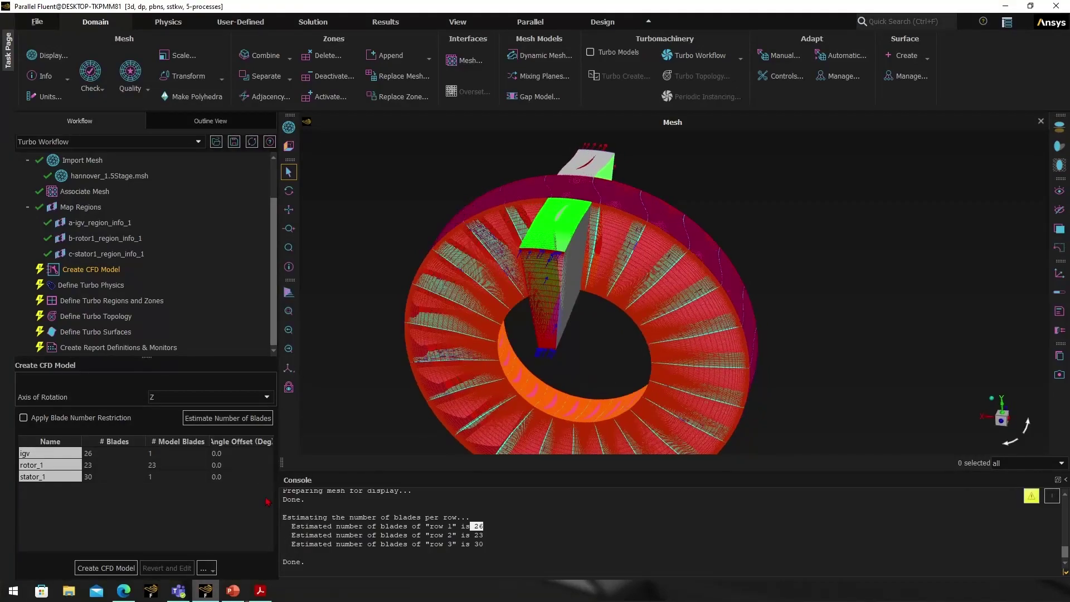
left_click(179, 468)
double_click(180, 477)
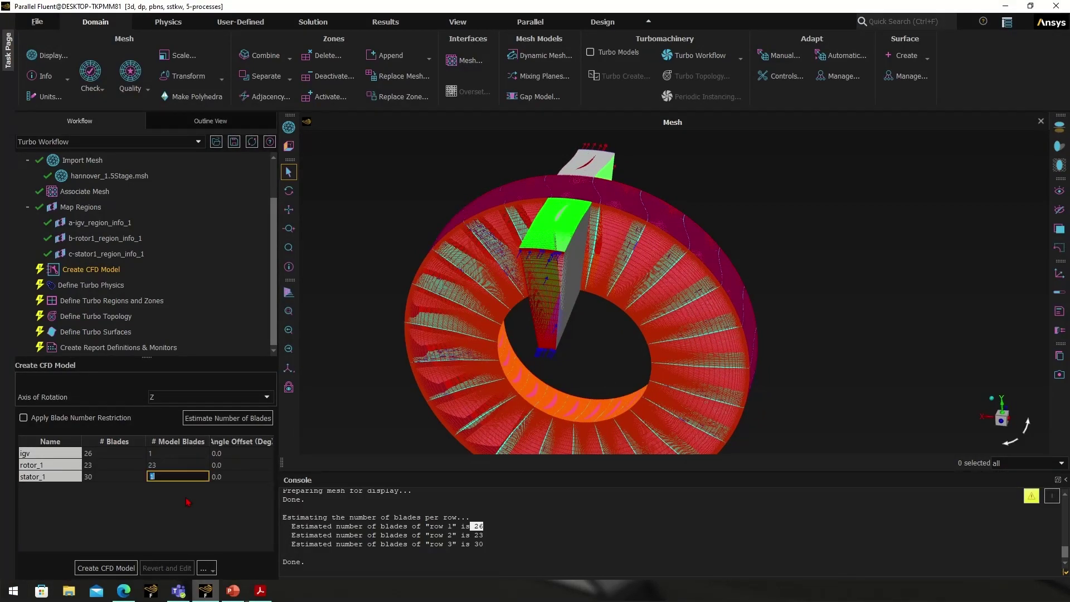
double_click(178, 465)
type("1")
key("Return")
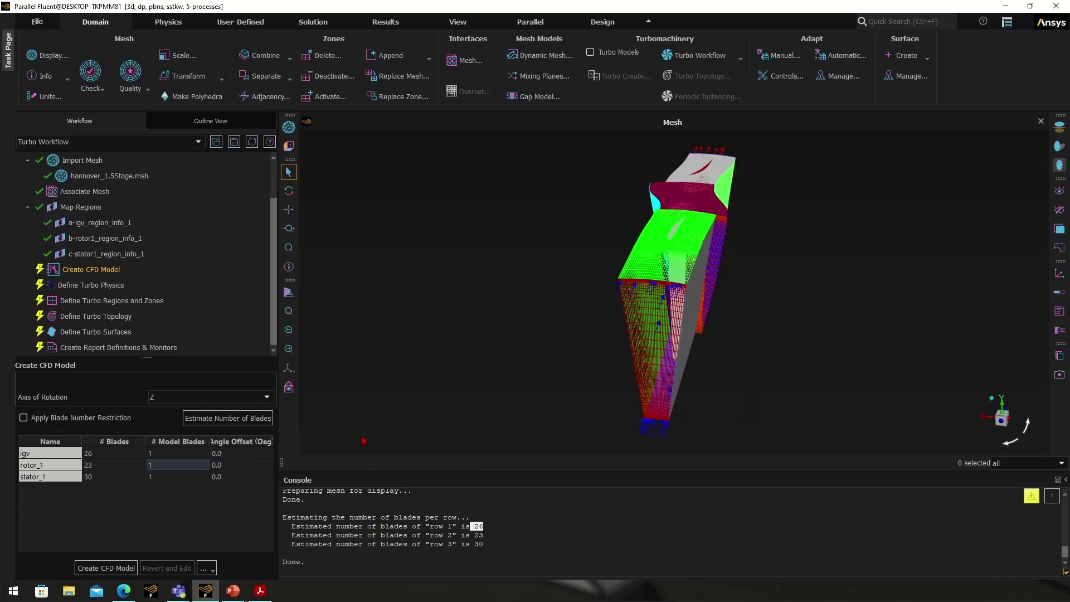
Try angle offsets of 5 and 50 degrees for rotor_1 and compare the blade passage positions
double_click(220, 465)
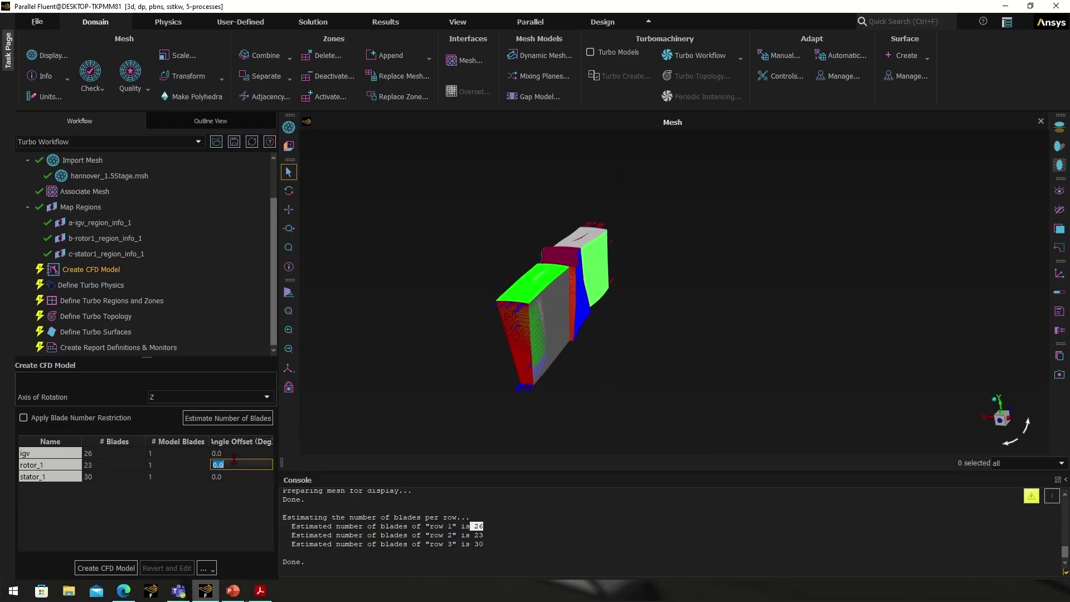
type("5")
key("Return")
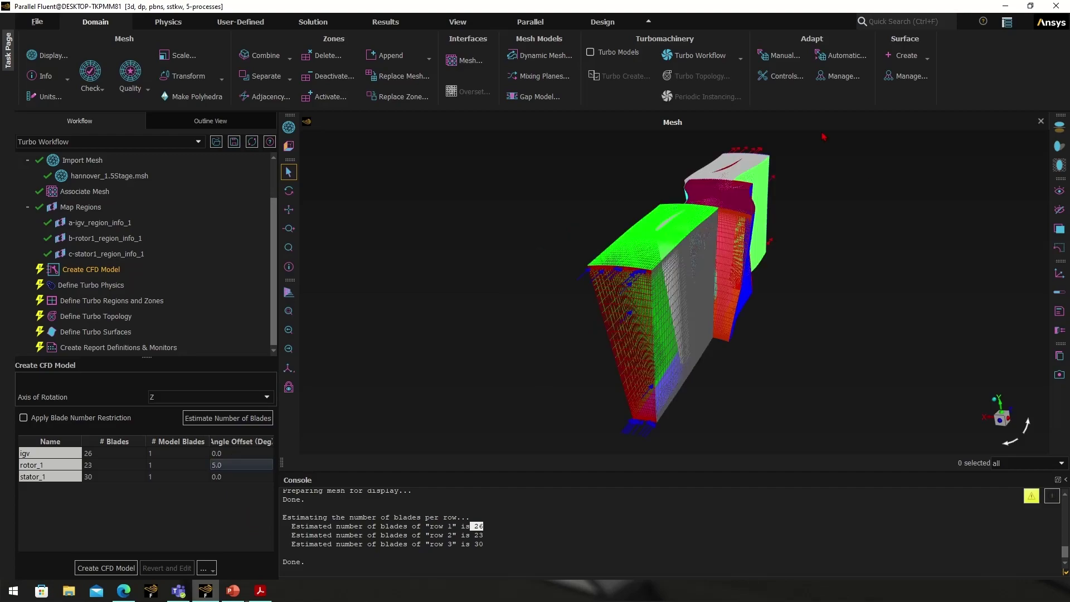
left_click(223, 466)
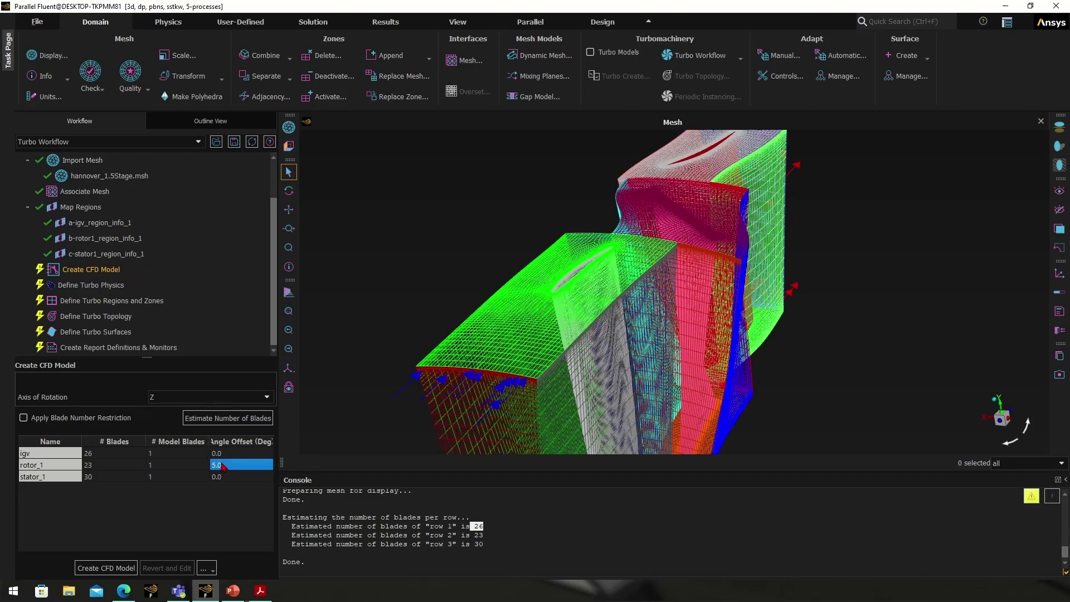
double_click(228, 464)
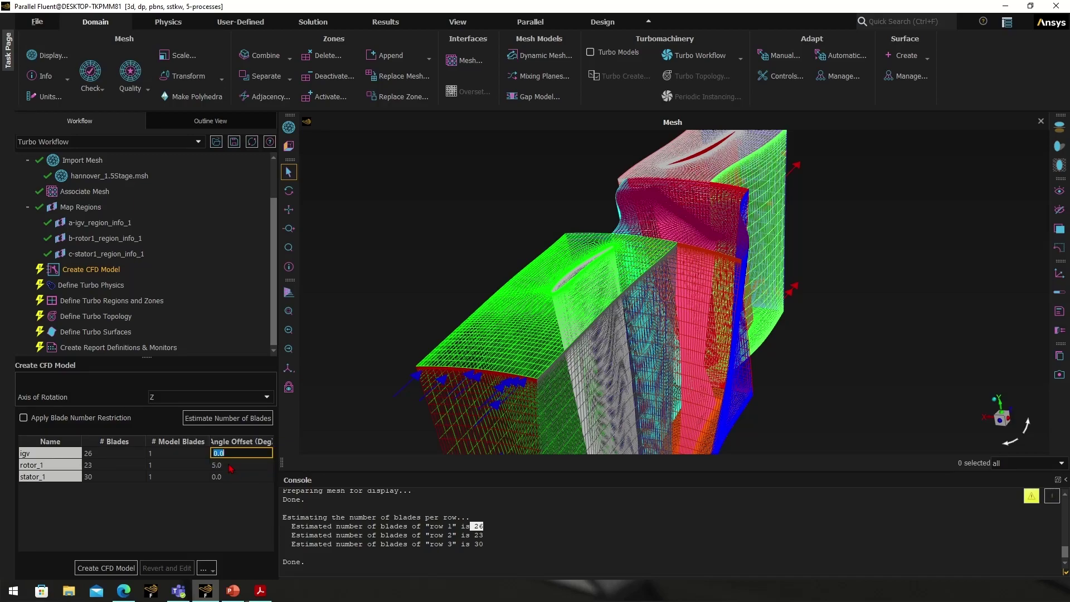
type("50")
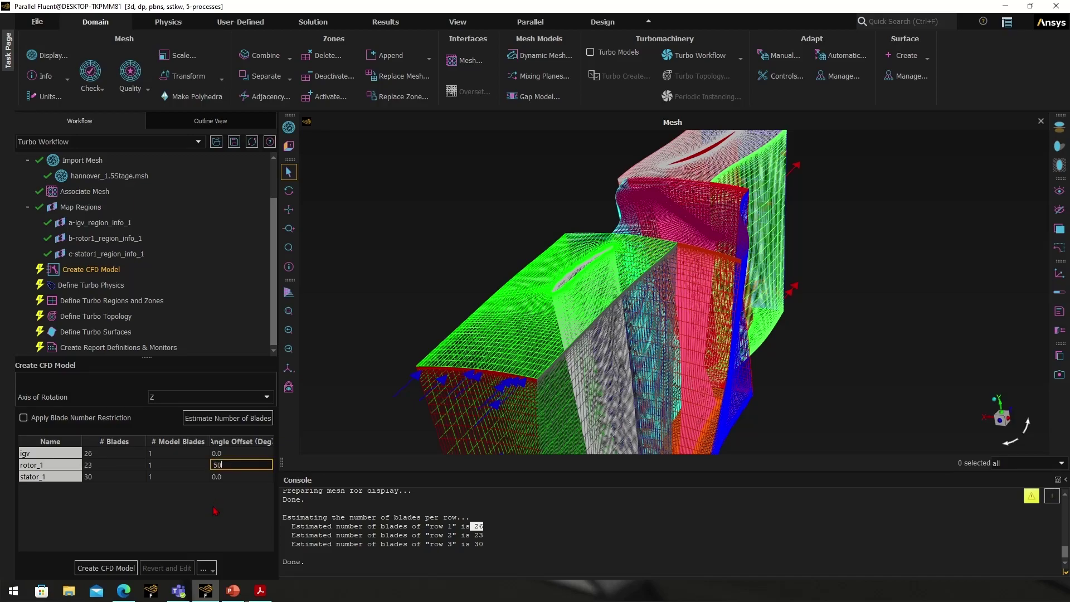
key("Return")
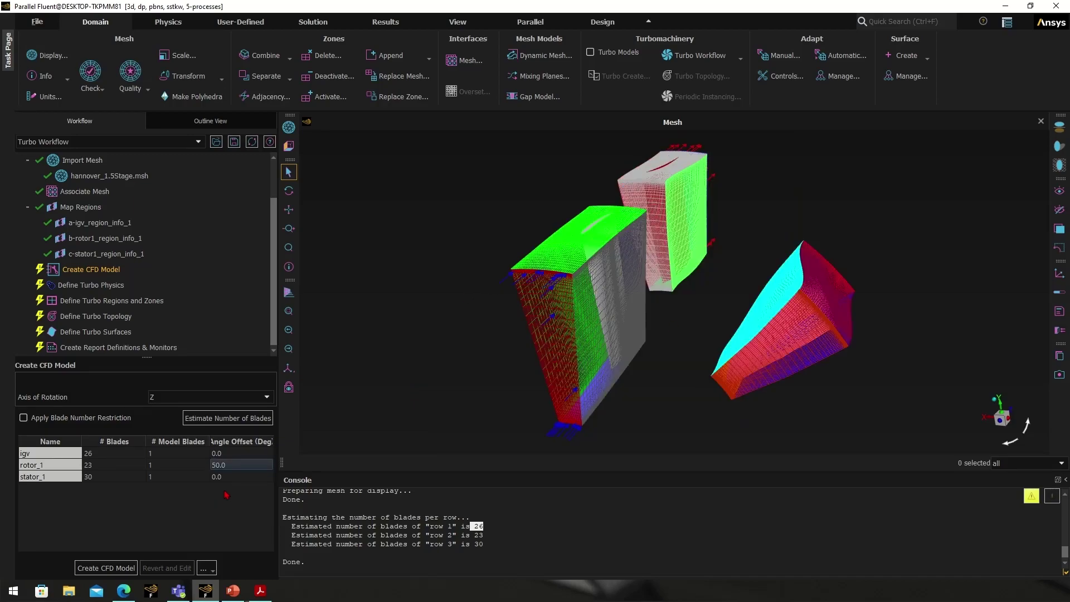
Set the angle offset of rotor_1 to 0 degrees
key("Down")
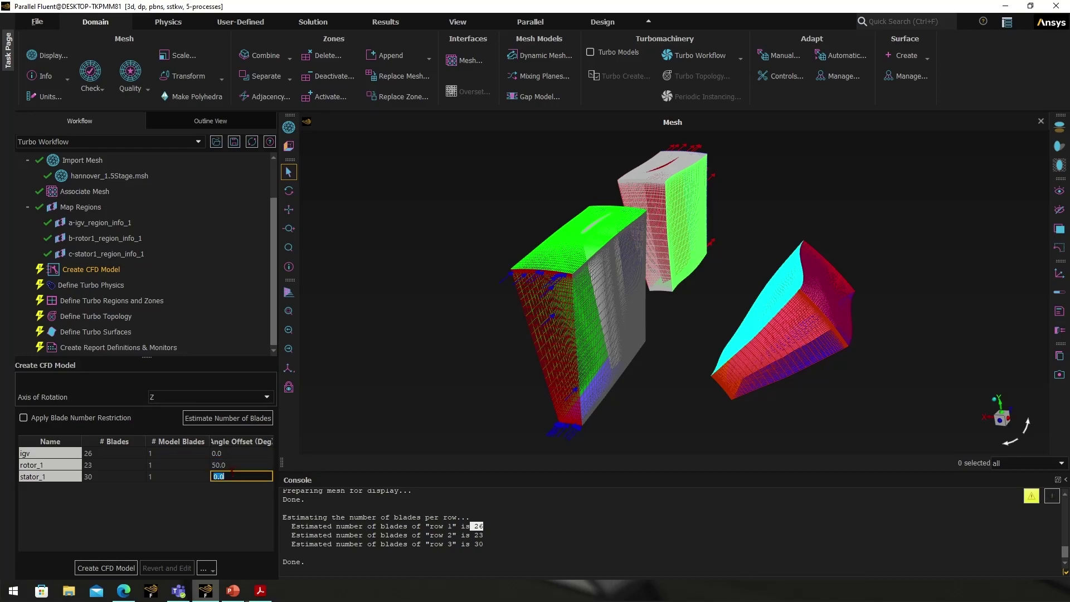
key("Up")
type("0")
key("Return")
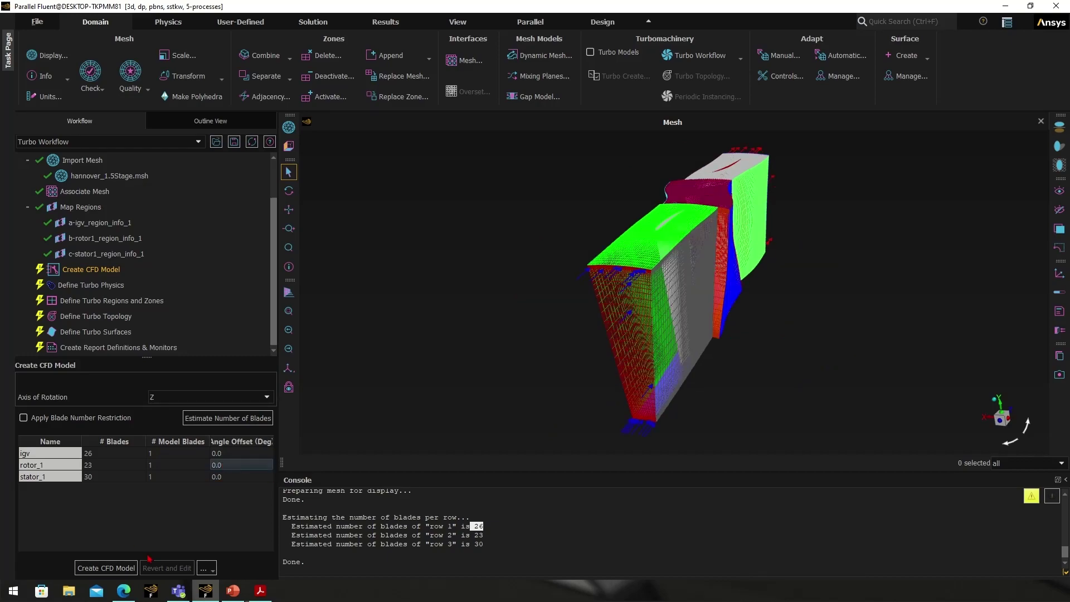
Create the CFD model and define the turbo physics with air as ideal gas, 1000 rev/min rotation speed and 0 Pa operating pressure
left_click(125, 569)
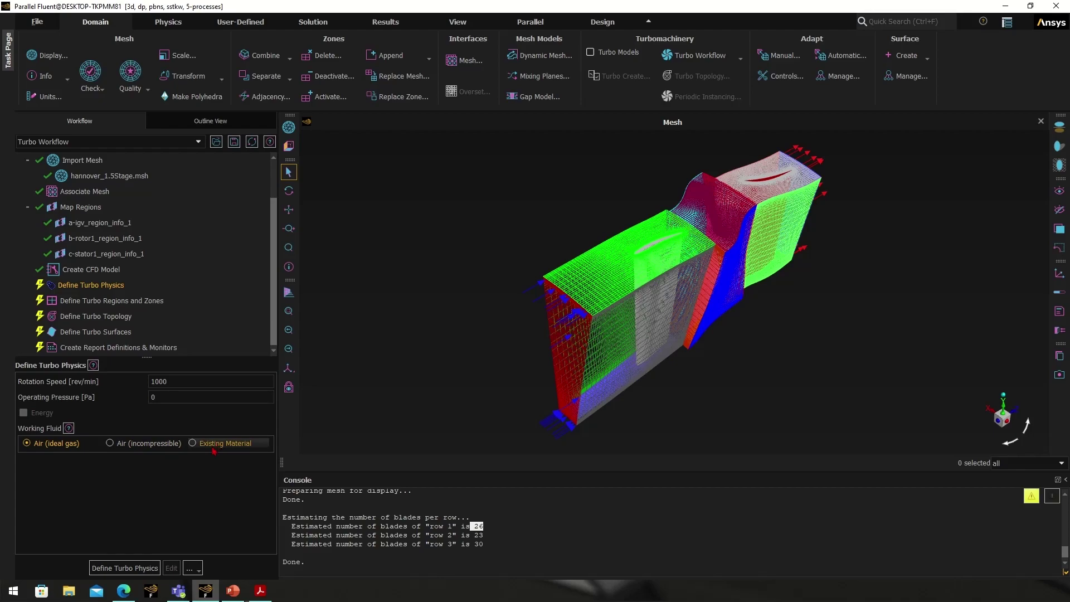
left_click(147, 569)
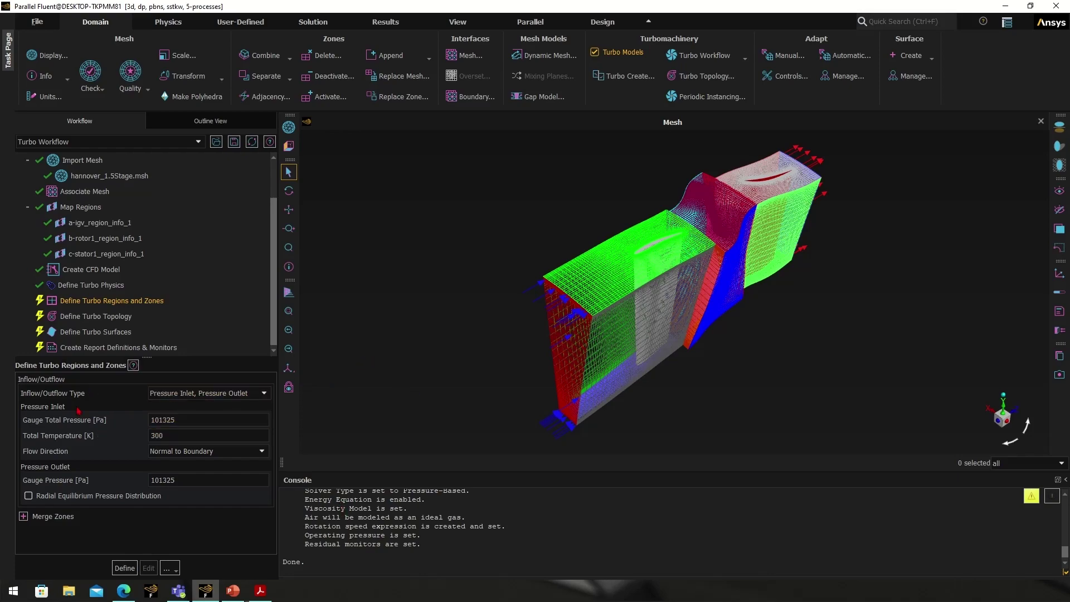
Define the turbo regions and zones as Pressure Inlet, Pressure Outlet, merging cells, inlets, outlets, hubs and shrouds but not blades
left_click(267, 395)
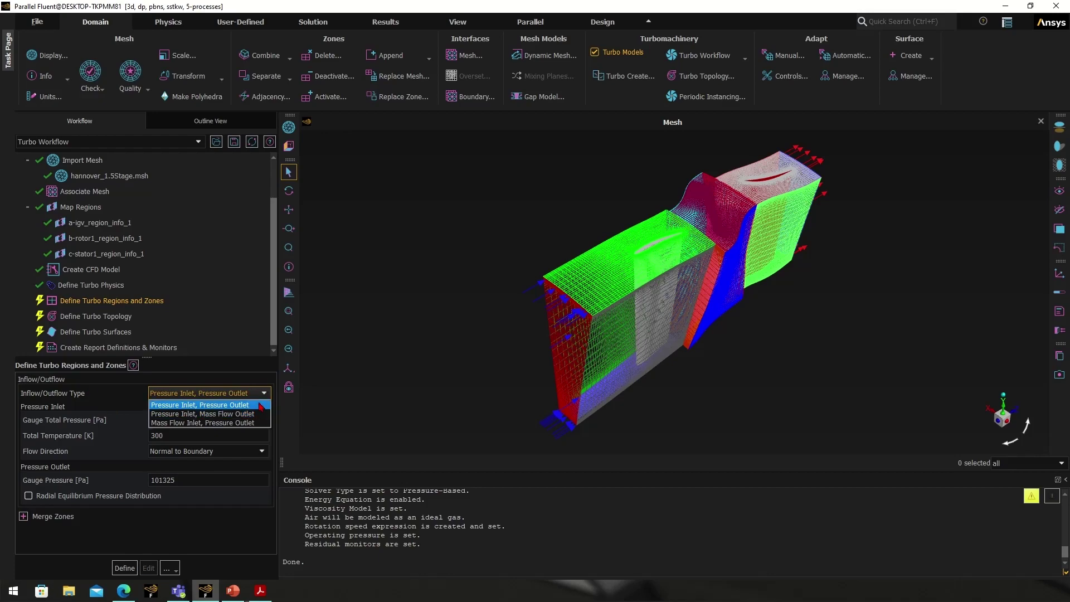
left_click(260, 406)
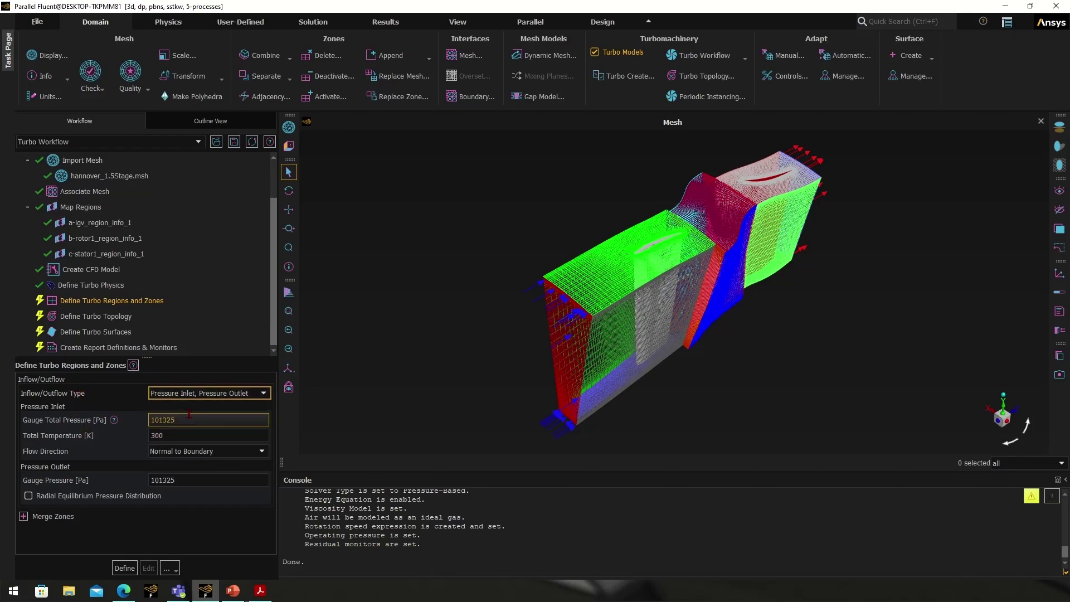
left_click(24, 517)
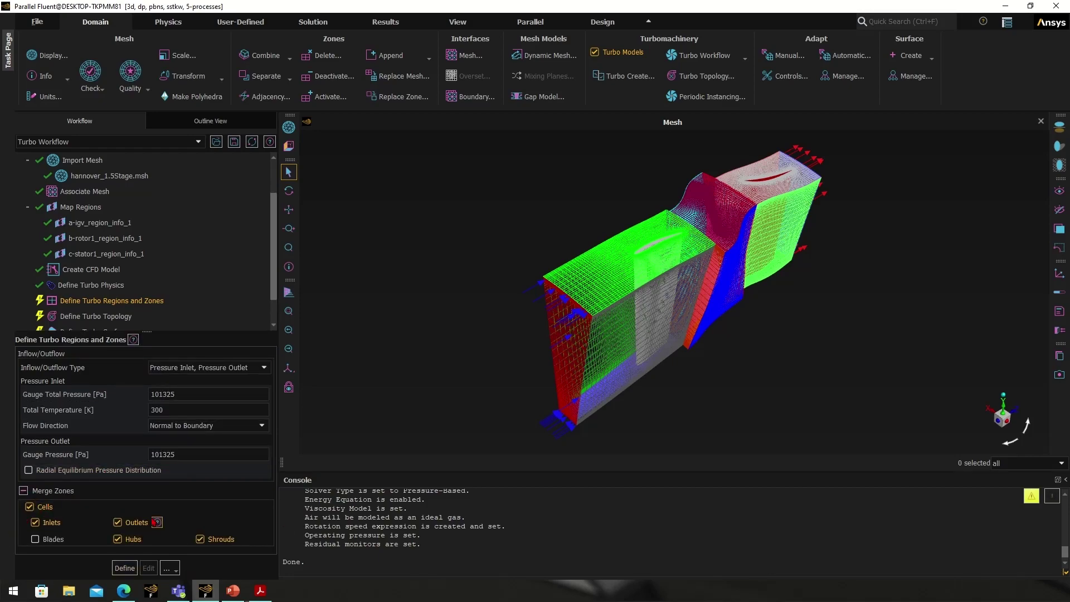
left_click(124, 568)
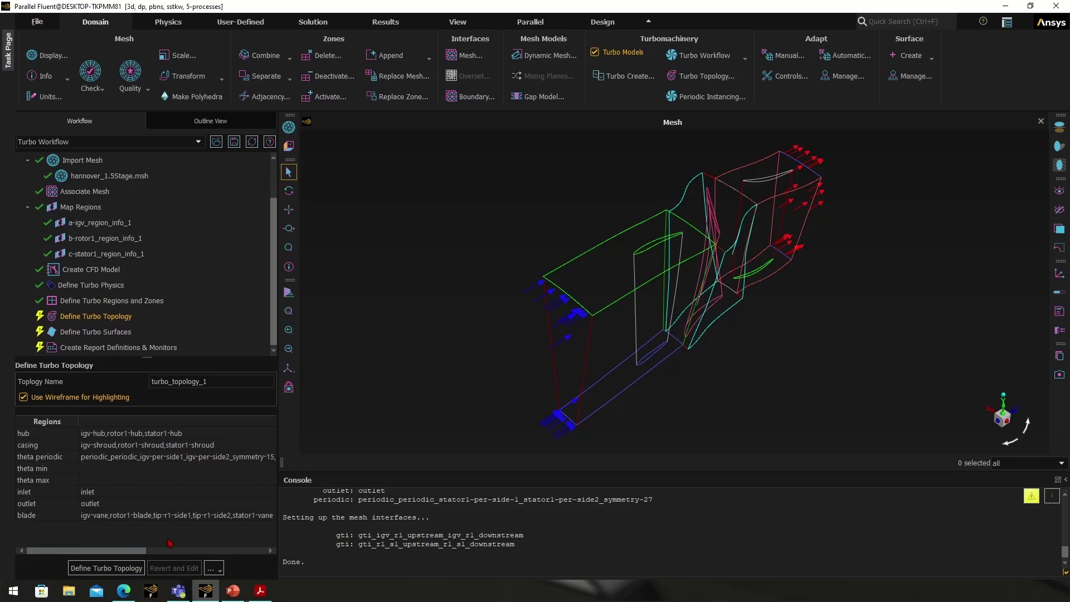
Examine the zones assigned to each region of turbo_topology_1, including the full theta periodic entry
left_click(162, 551)
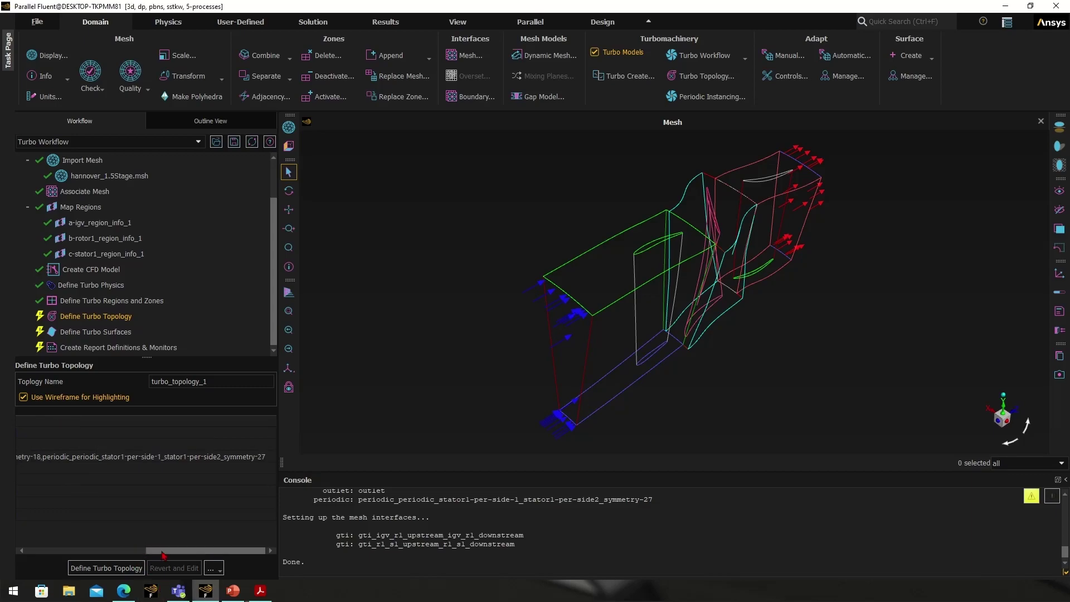
left_click(142, 551)
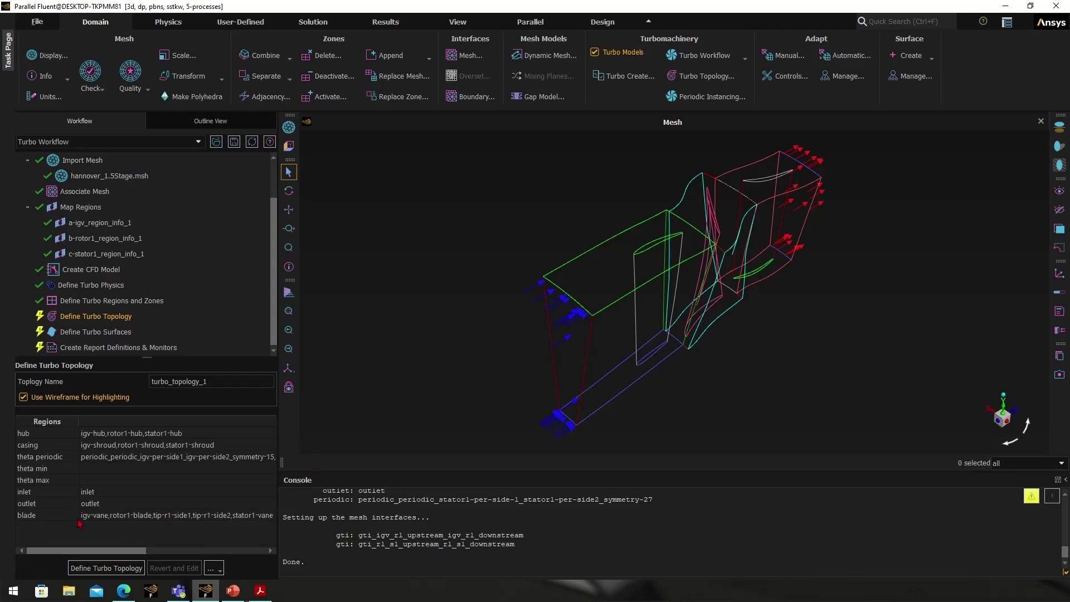
mouse_move(103, 524)
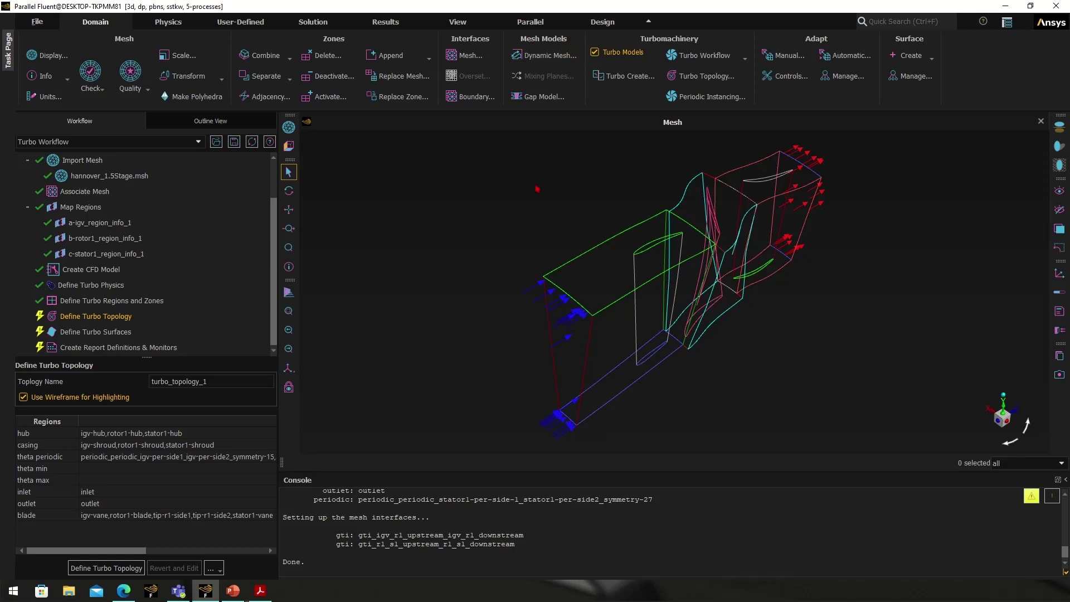
Hide the Turbo Workflow and list the wall zones among the boundary conditions
left_click(712, 56)
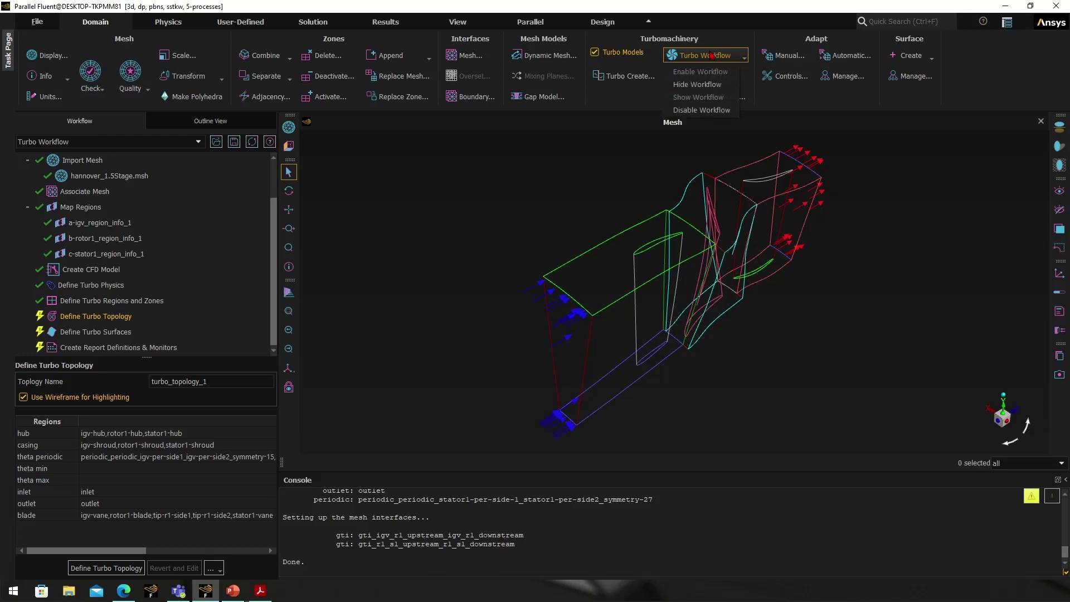
left_click(705, 86)
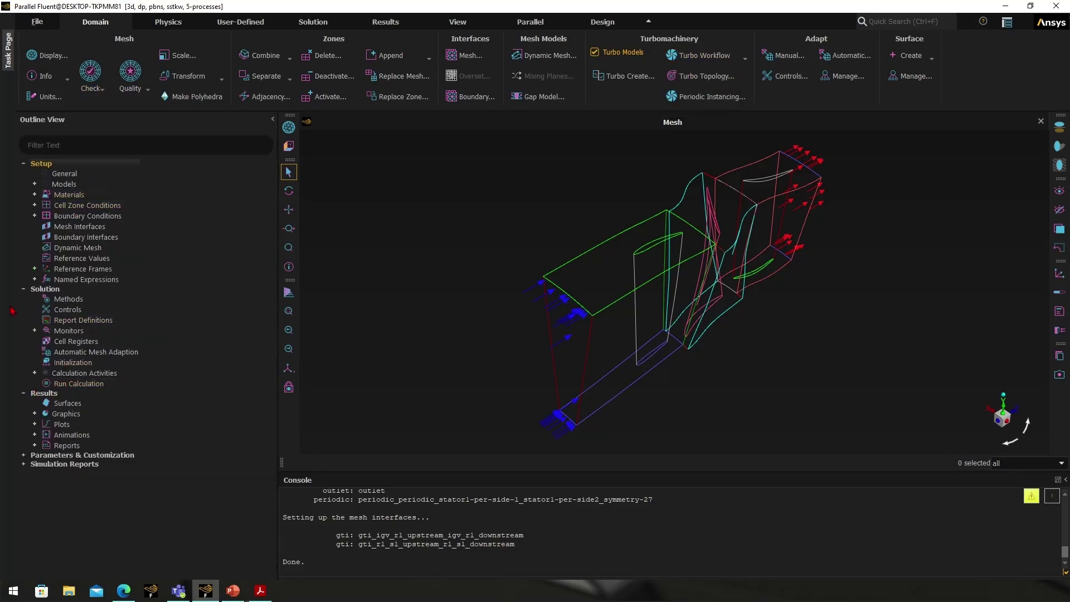
left_click(35, 215)
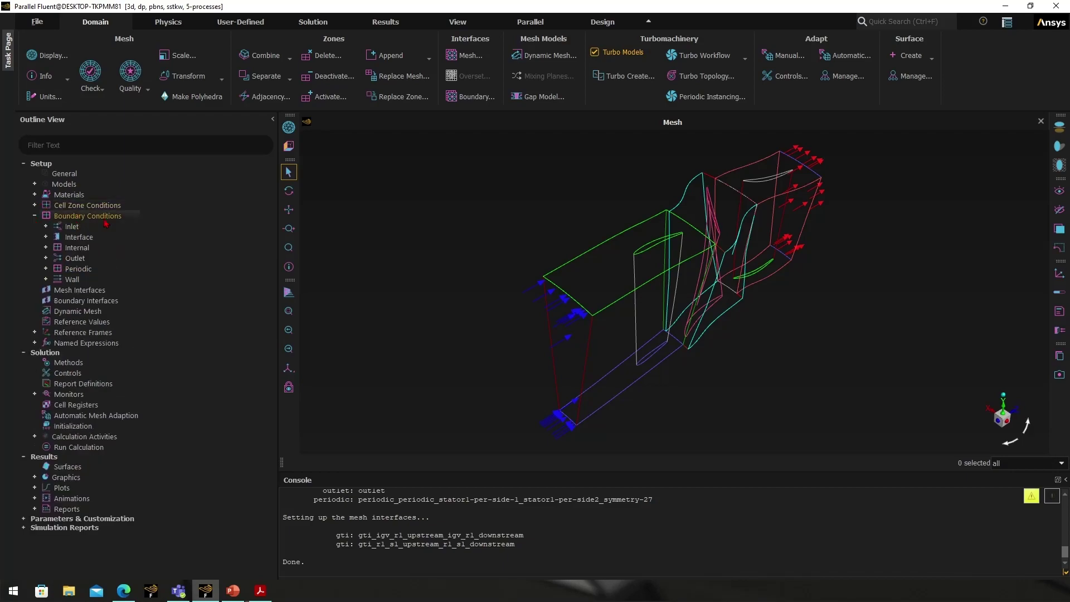
left_click(46, 280)
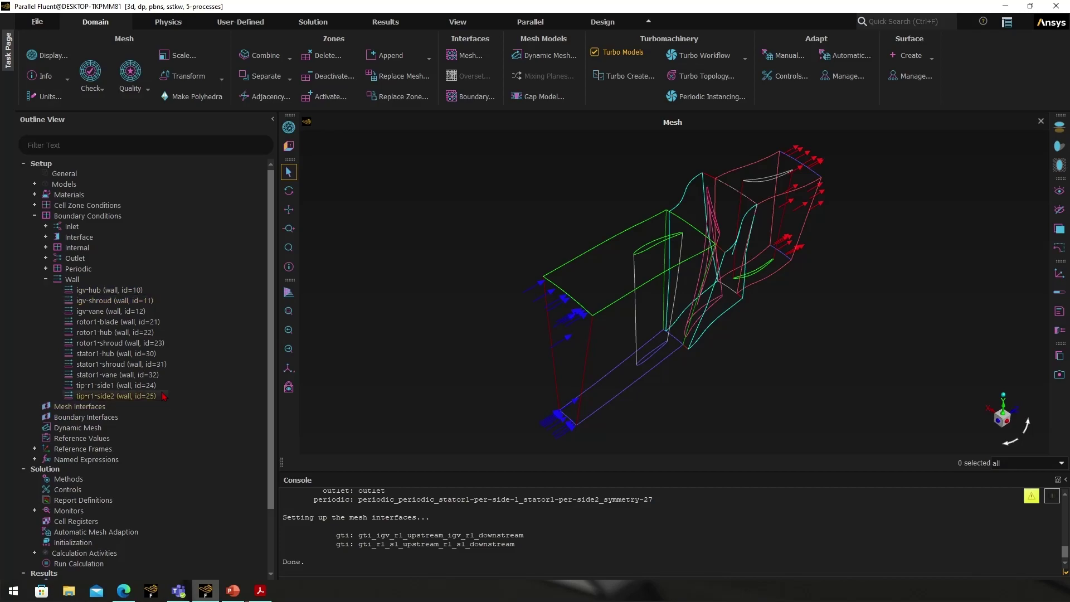
Open the mesh interface setup for walls tip-r1-side1 and tip-r1-side2, review it and close it
right_click(133, 386)
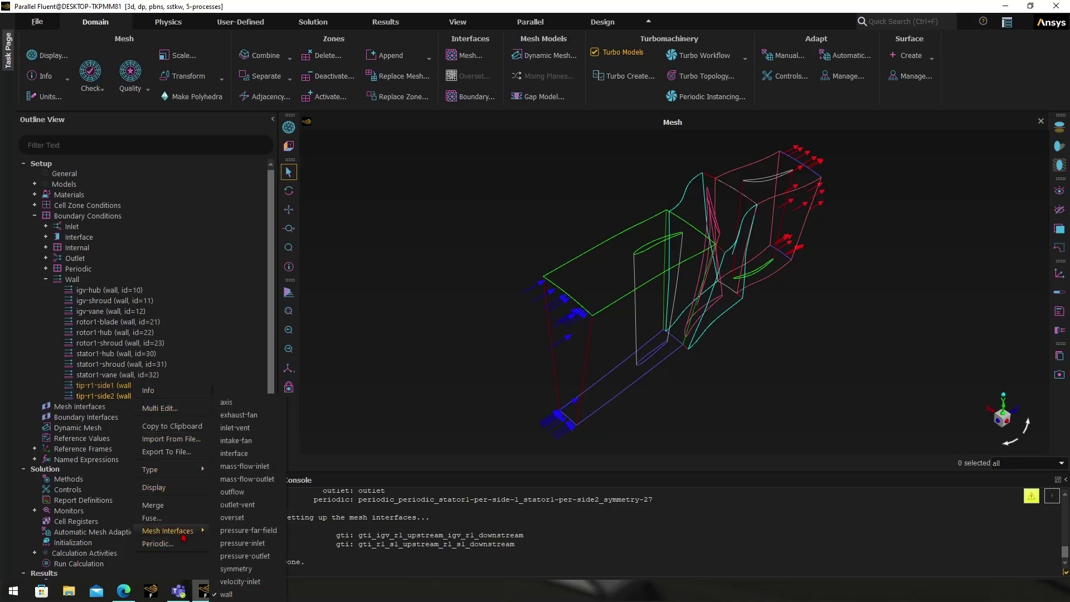
mouse_move(183, 538)
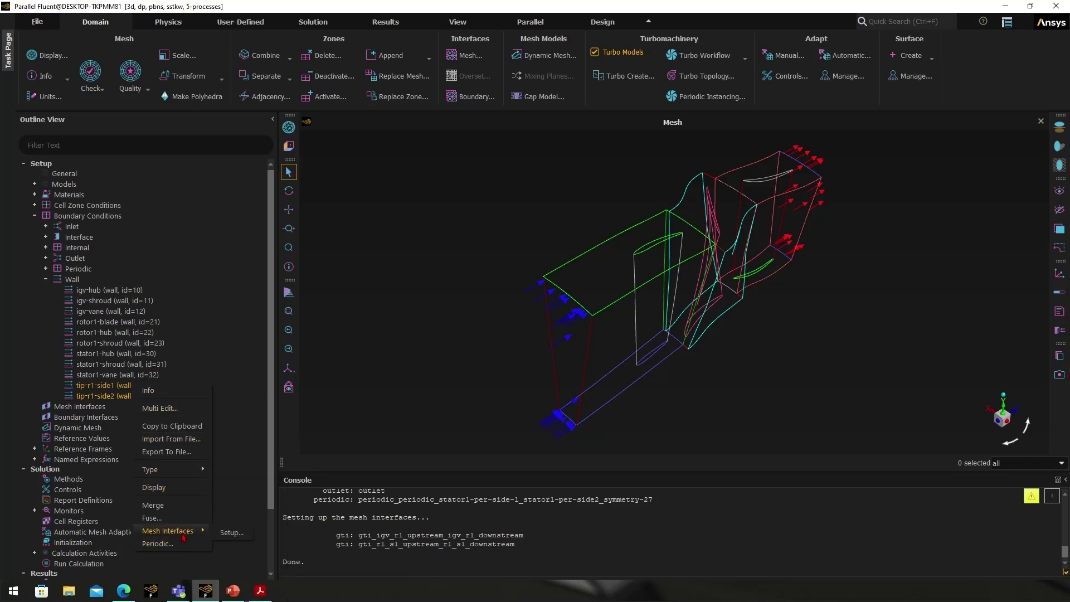
left_click(230, 533)
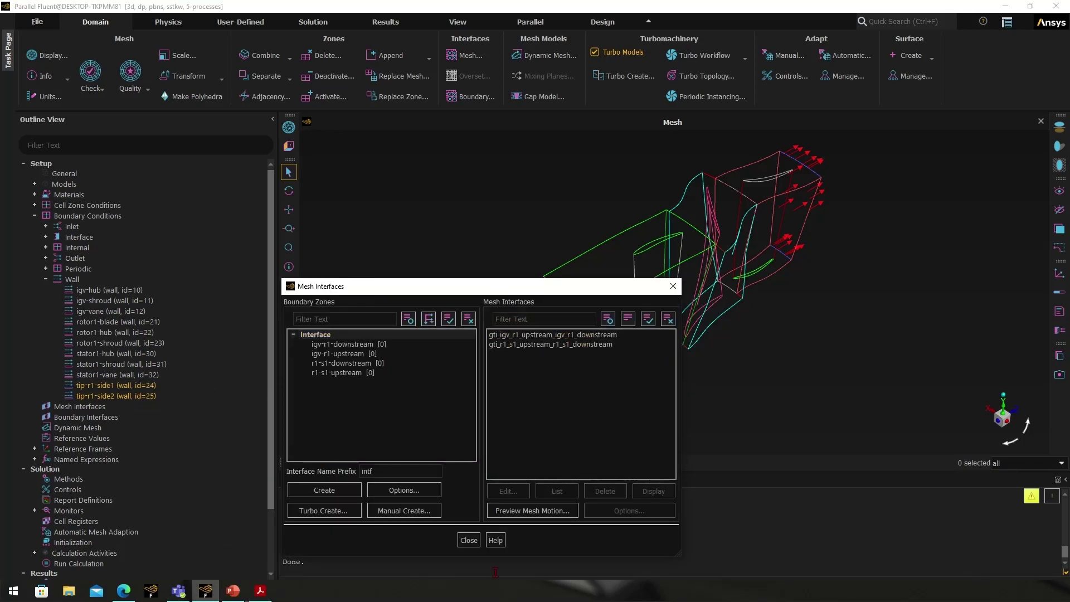
left_click(469, 541)
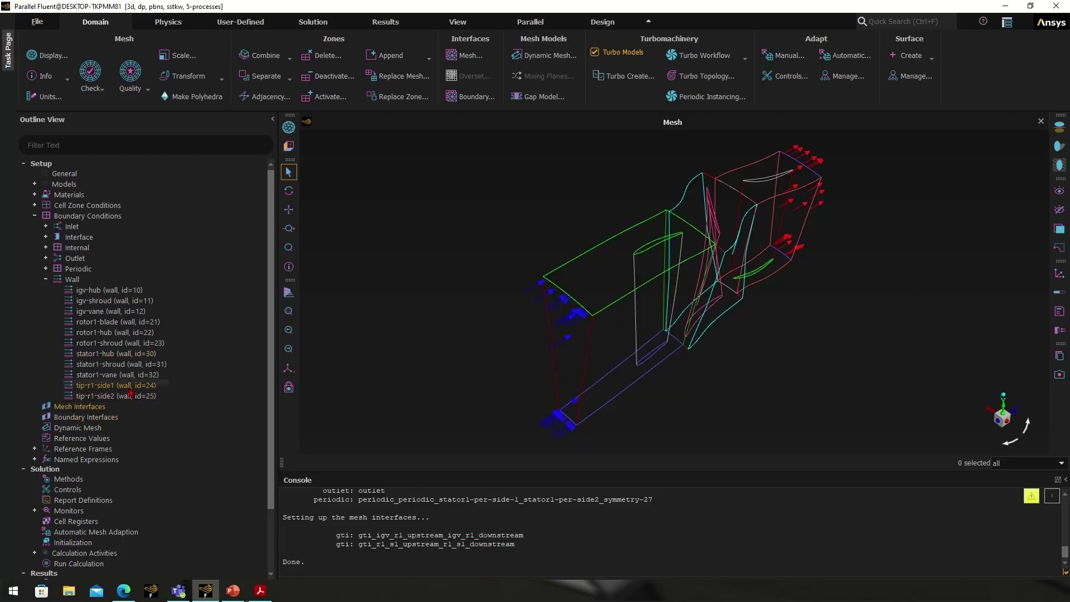
Show the Turbo Workflow at its topology task again, then return to the full setup outline
left_click(703, 56)
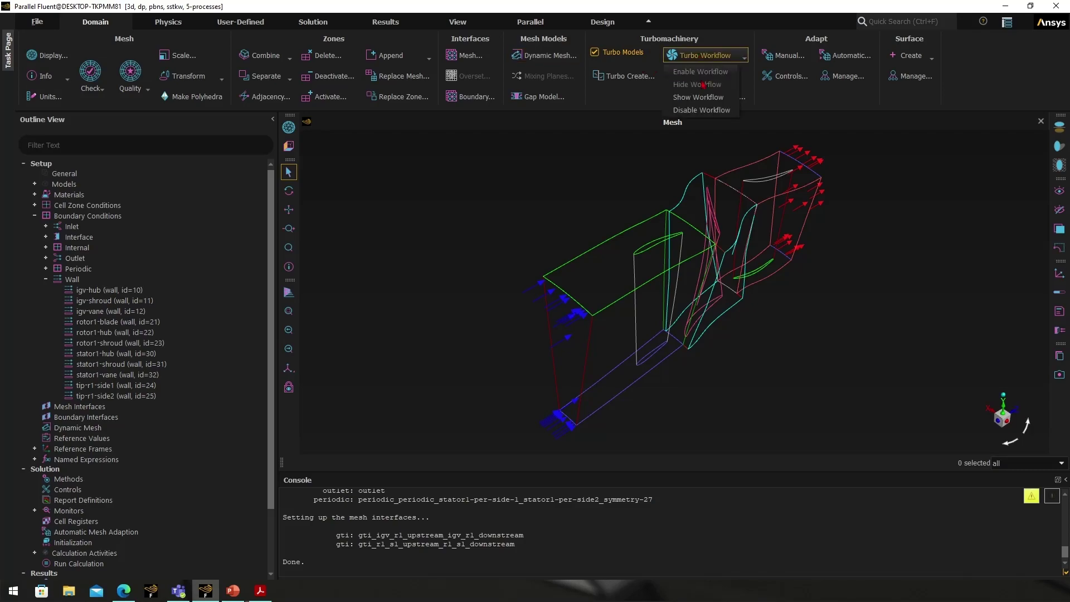
left_click(701, 100)
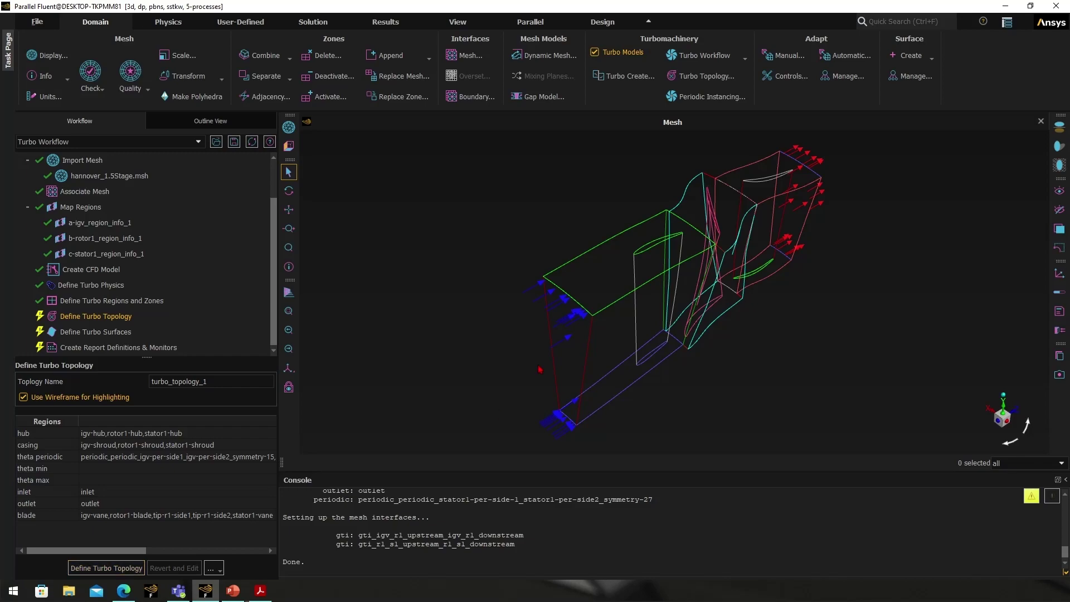
left_click(730, 58)
left_click(719, 85)
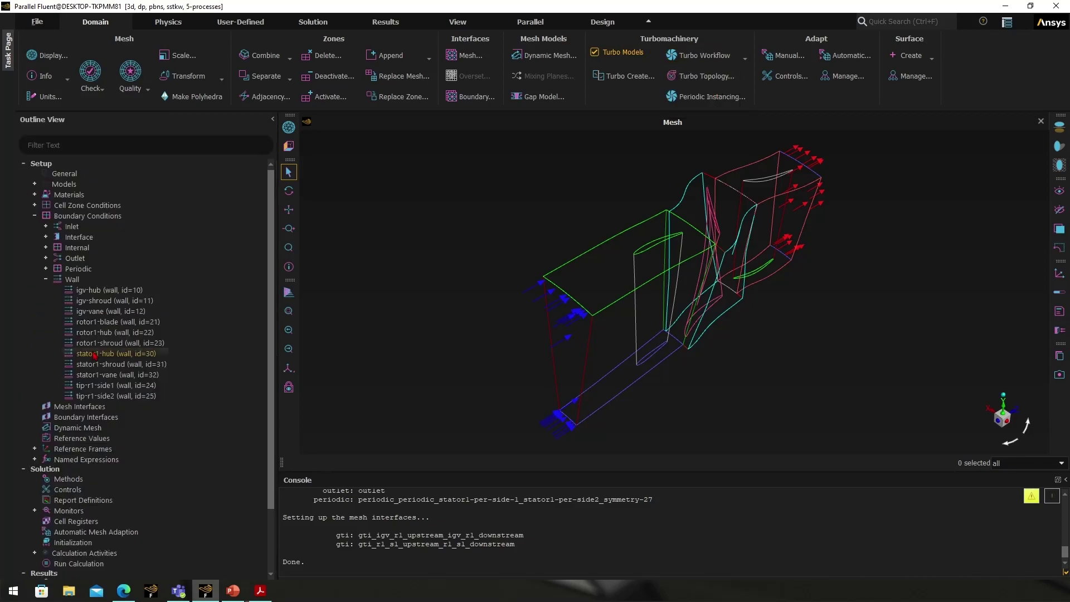
Expand the inlet, interface, internal and outlet boundary conditions to examine their zones
left_click(46, 226)
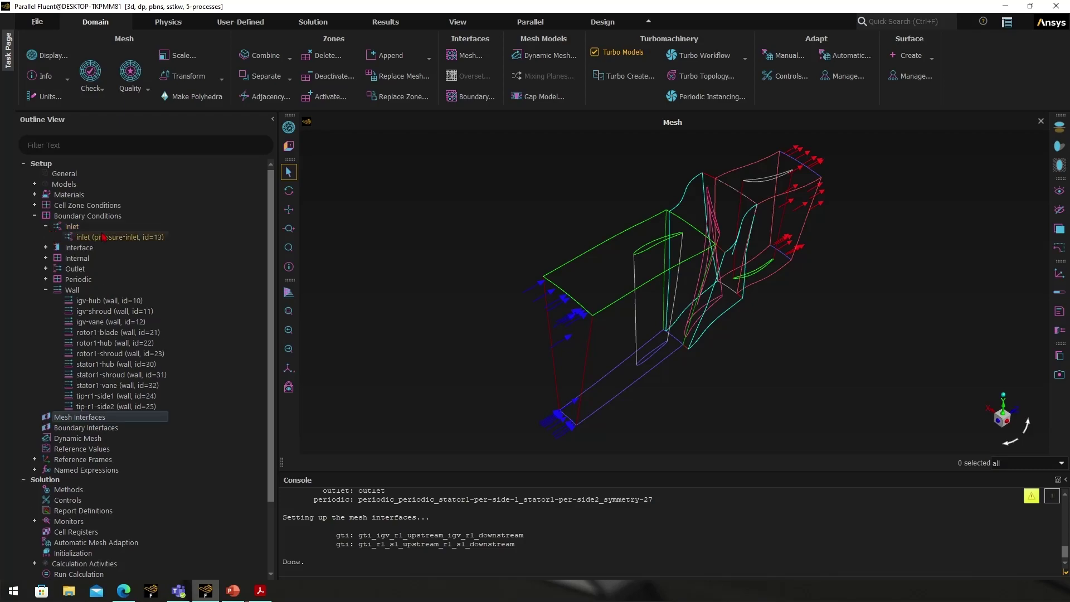
left_click(45, 248)
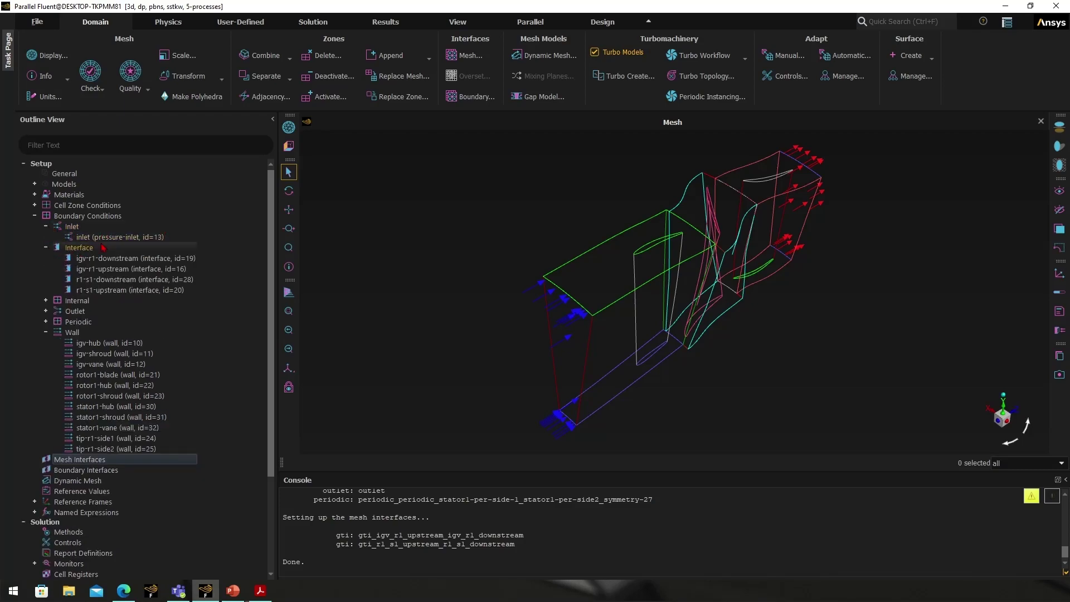
left_click(46, 301)
scroll(75, 335, "down", 1)
left_click(46, 333)
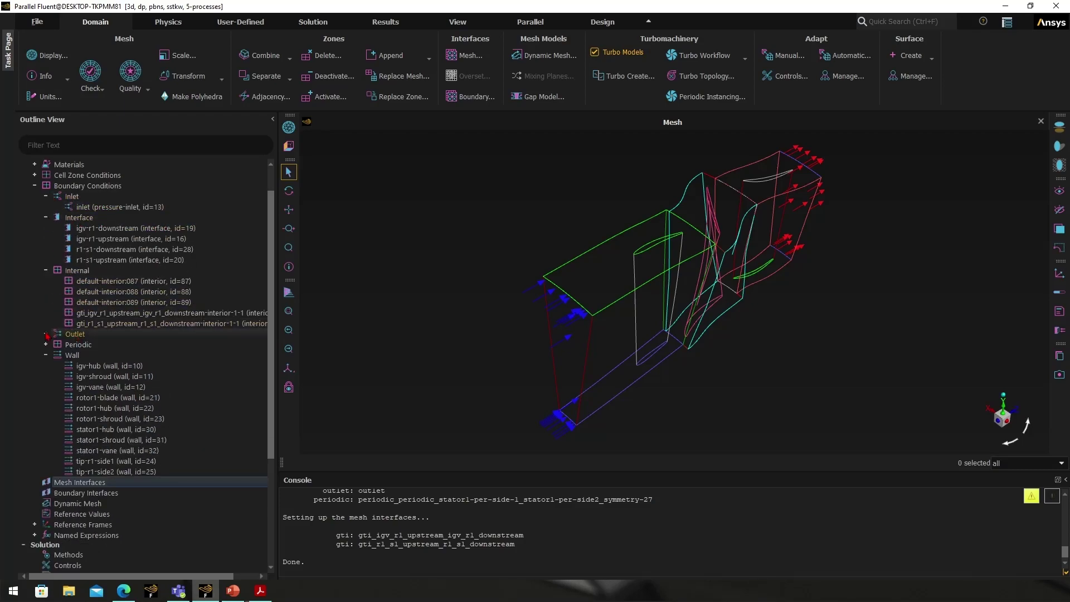
Expand the periodic boundary conditions and examine their zones together with the wall zones
left_click(45, 356)
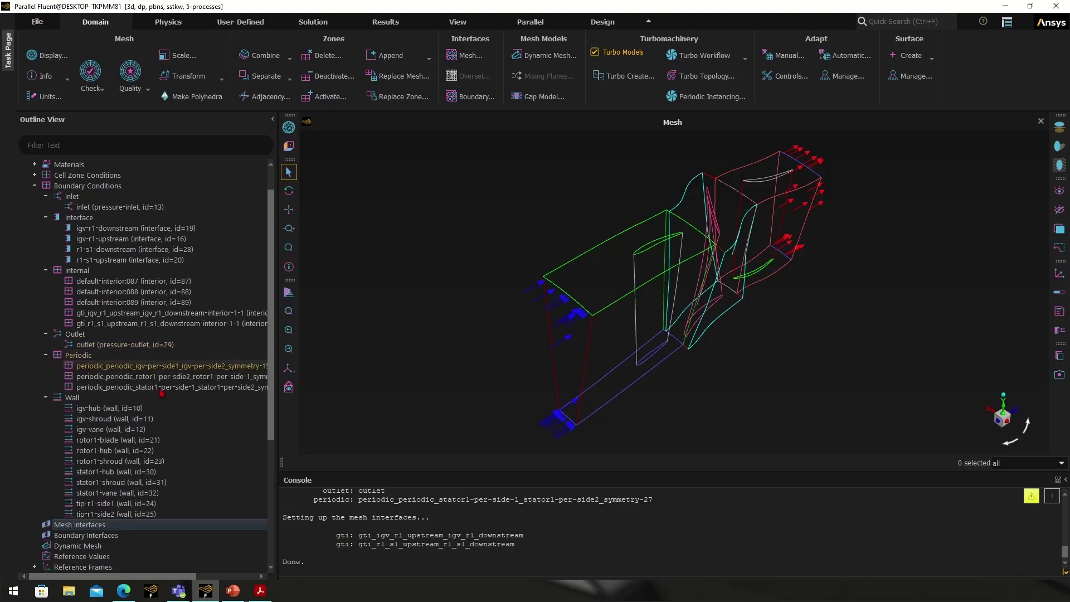
scroll(148, 438, "down", 2)
scroll(149, 438, "down", 1)
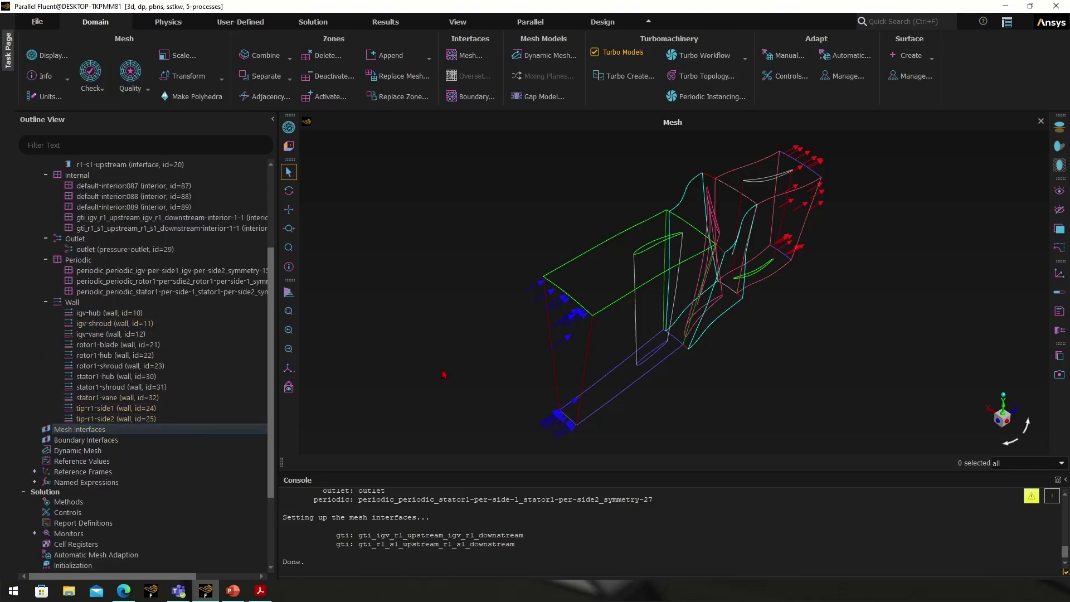
Show the Turbo Workflow again and define the turbo topology turbo_topology_1 with the assigned hub, casing, periodic, inlet, outlet and blade regions
left_click(745, 58)
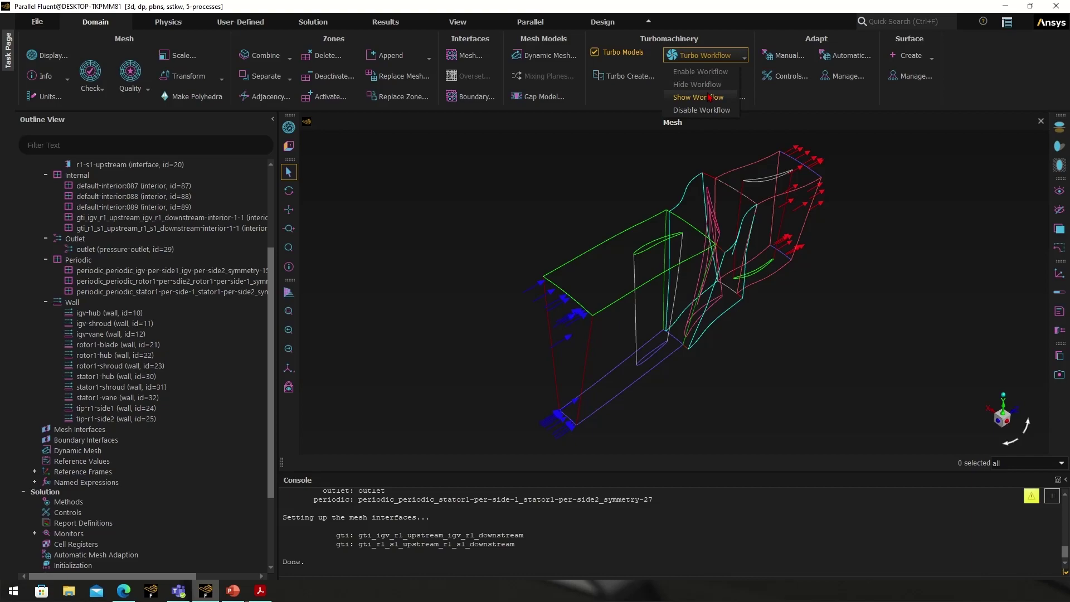
left_click(692, 95)
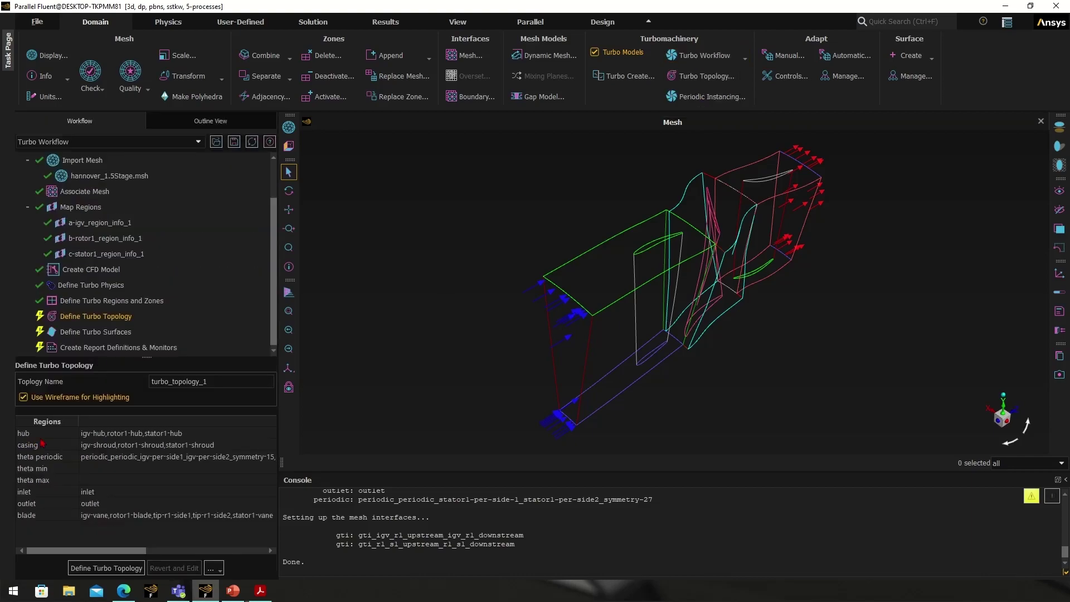
left_click(106, 568)
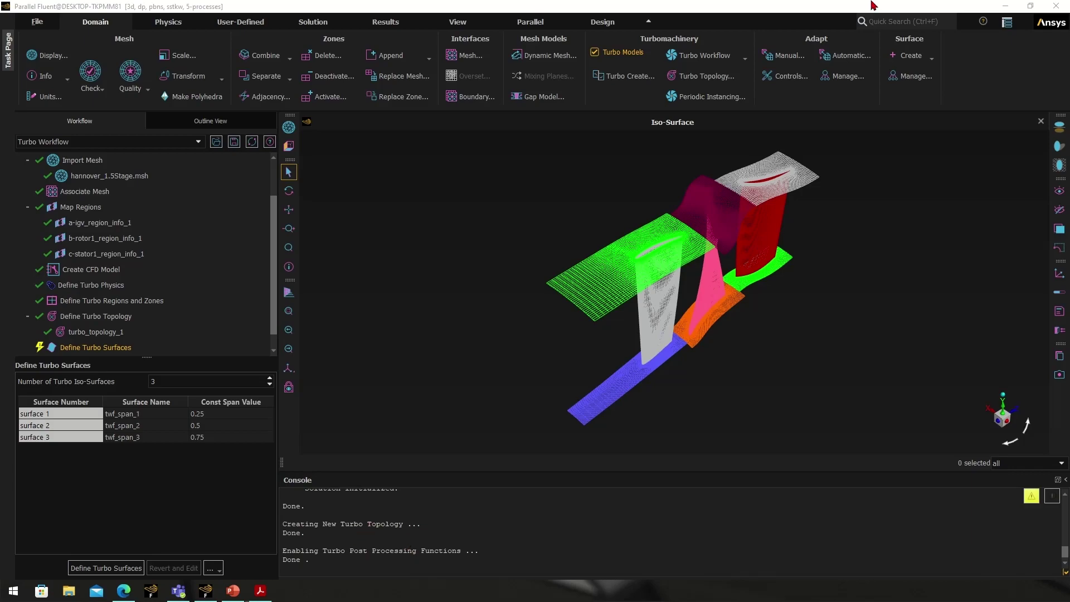
Hide the Turbo Workflow and expand the models and materials in the setup outline to examine them
left_click(691, 55)
left_click(684, 84)
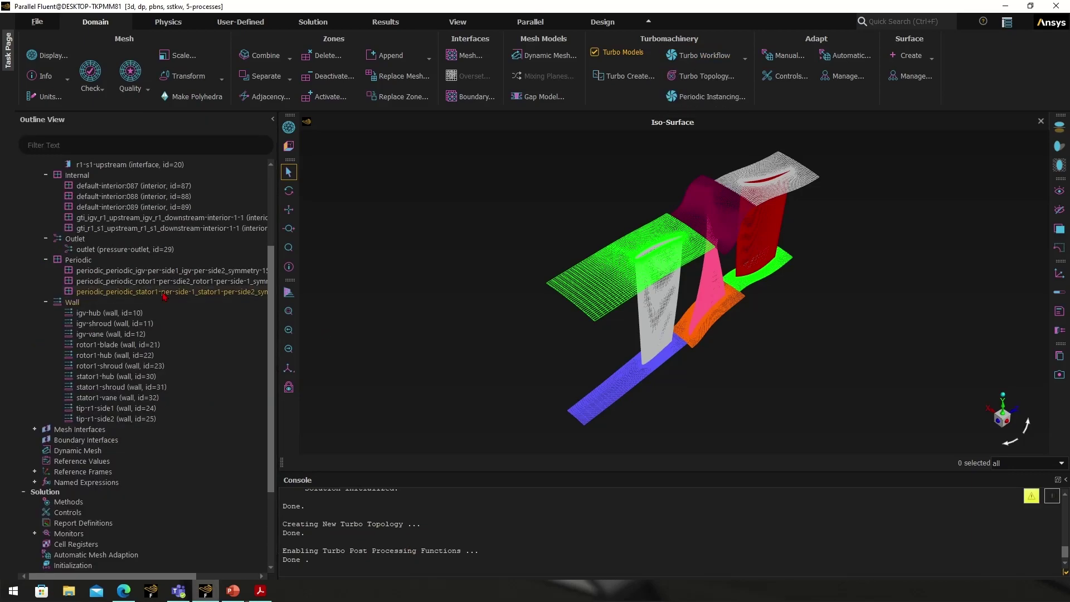
scroll(223, 262, "up", 4)
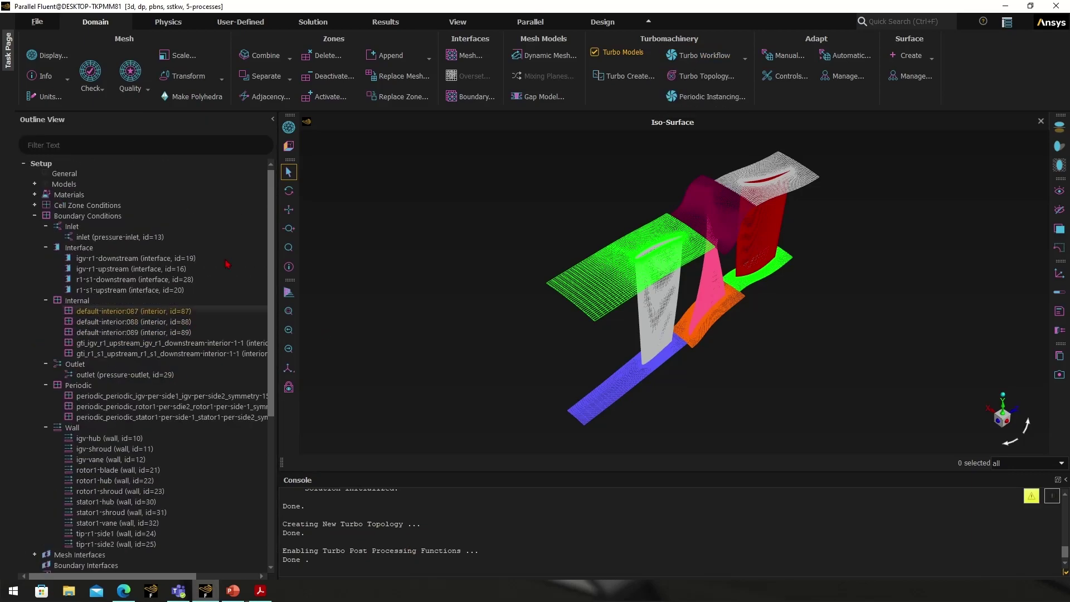
scroll(69, 422, "down", 5)
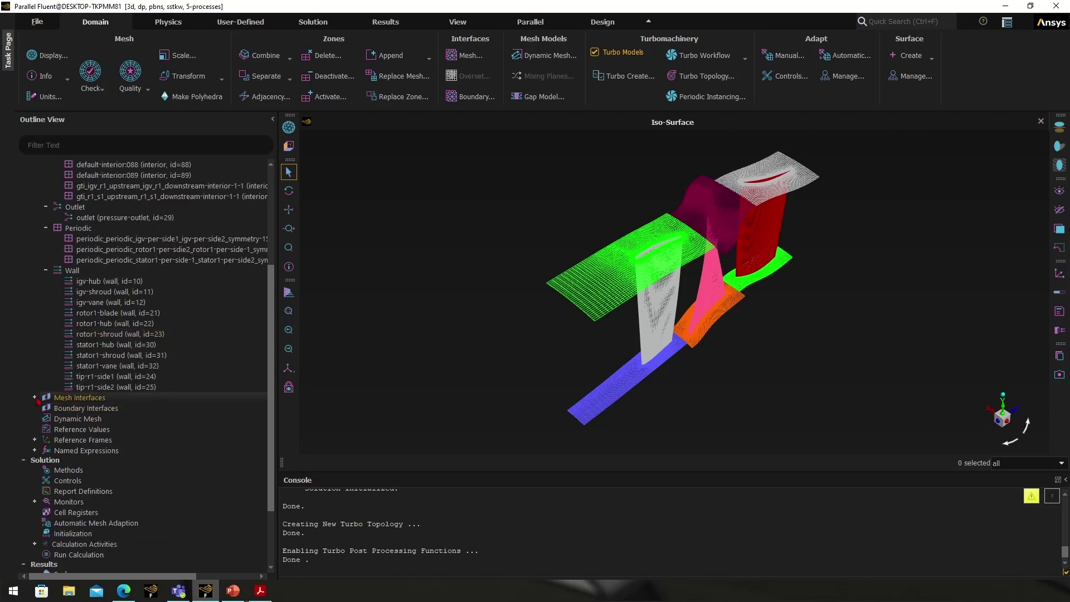
scroll(42, 362, "up", 5)
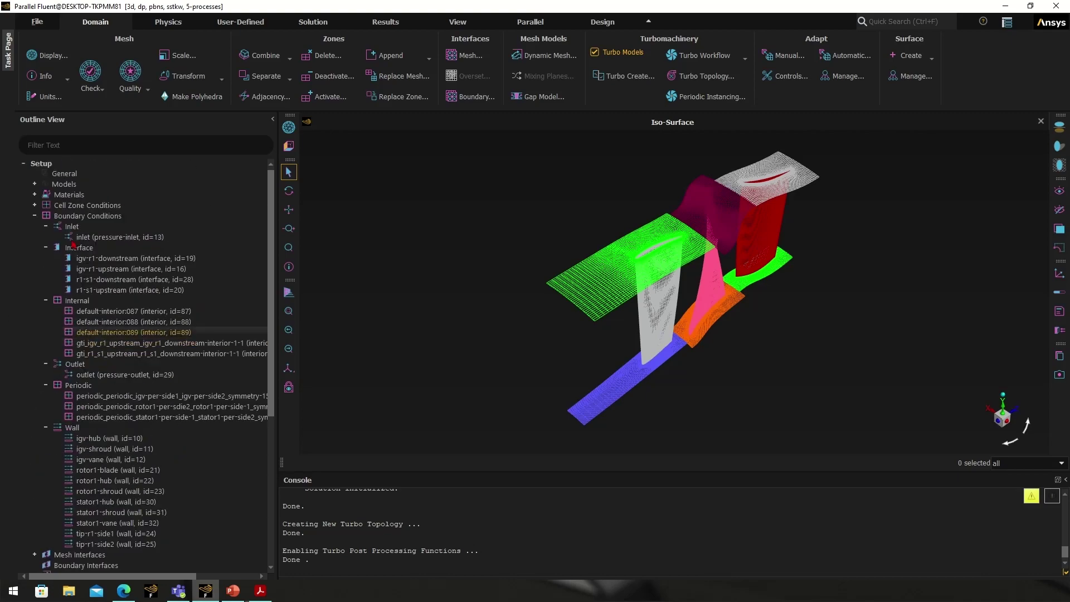
left_click(34, 184)
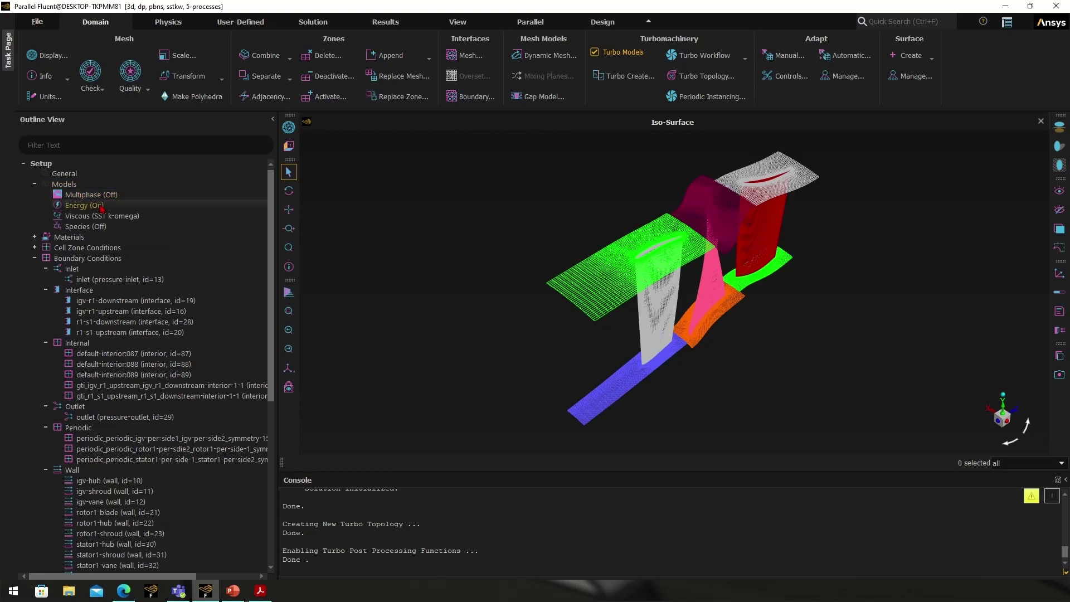
left_click(35, 237)
left_click(46, 248)
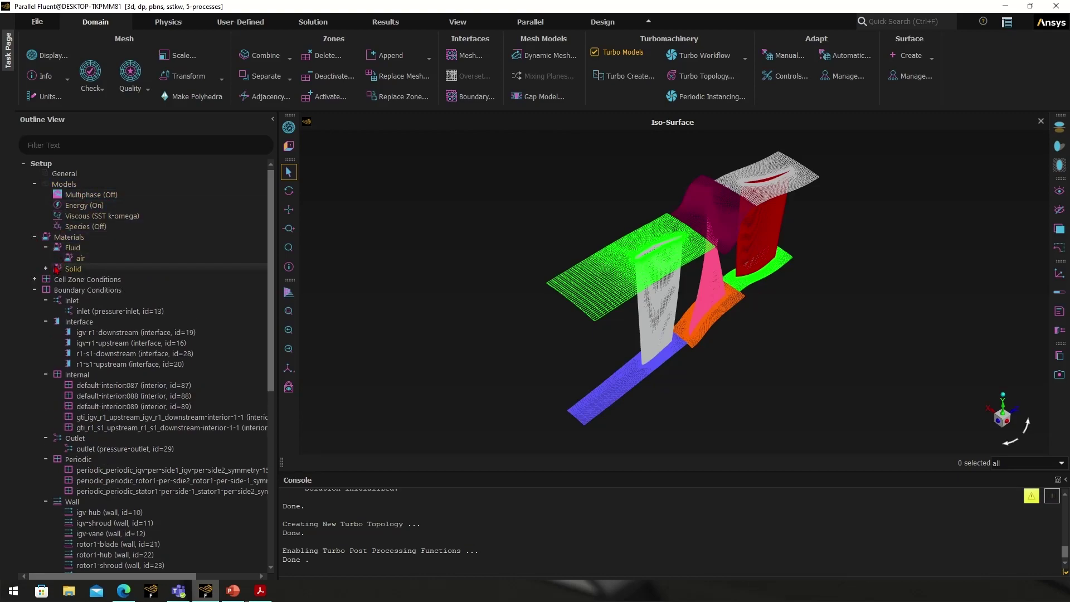
left_click(72, 269)
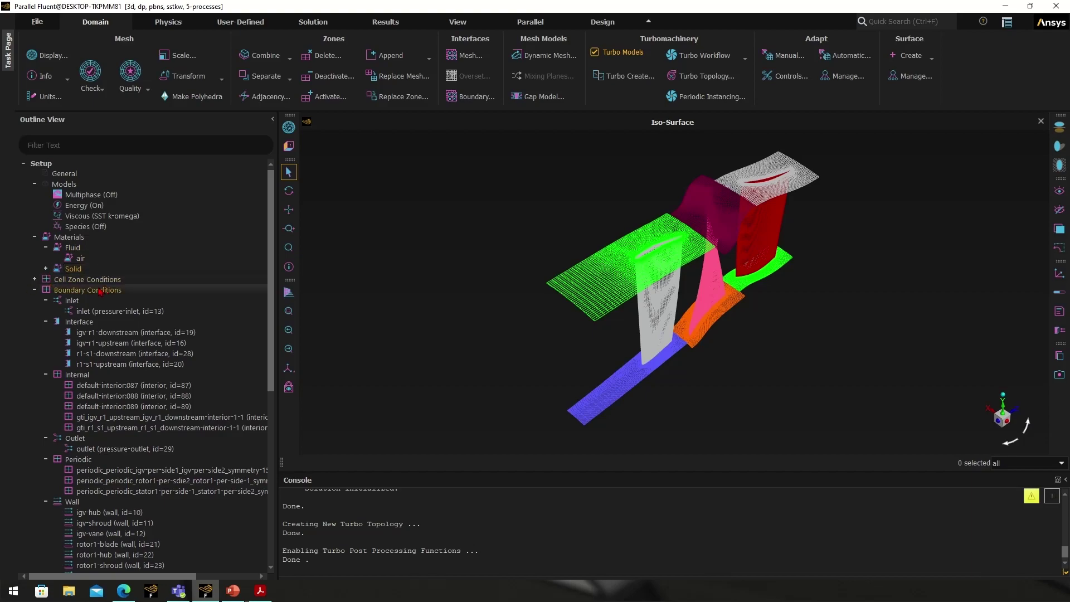
Expand the fluid cell zones, review the frame motion settings of b-rotor1 and close them
left_click(34, 279)
left_click(46, 290)
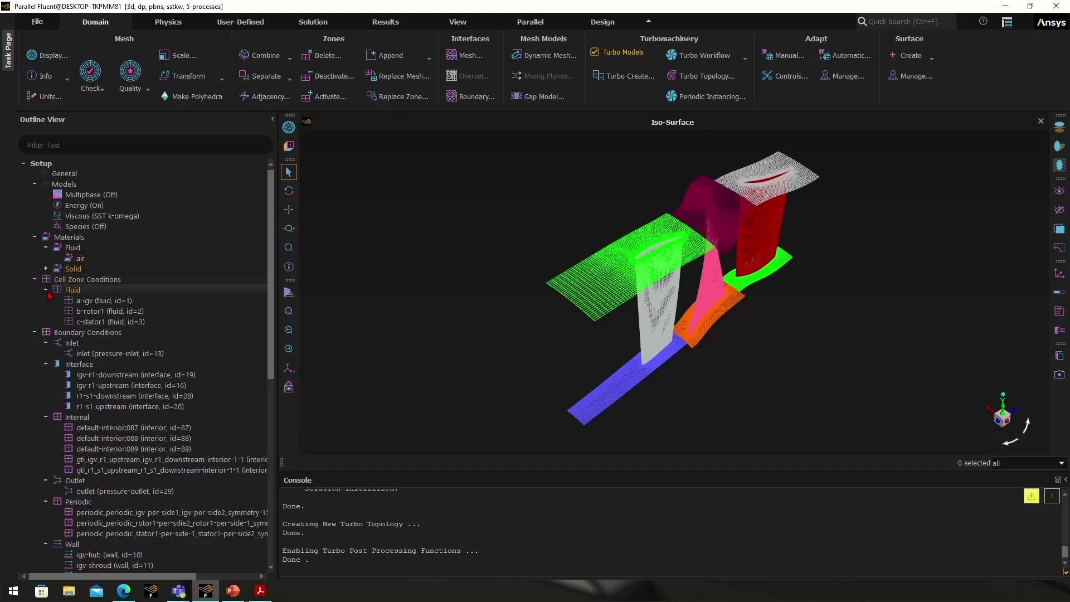
left_click(114, 313)
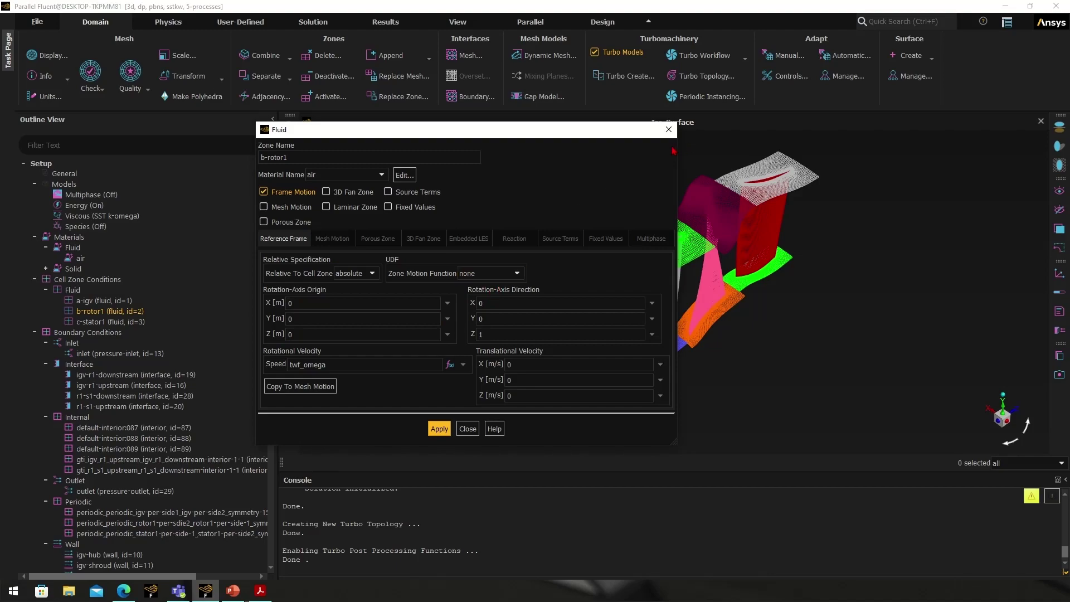
left_click(668, 129)
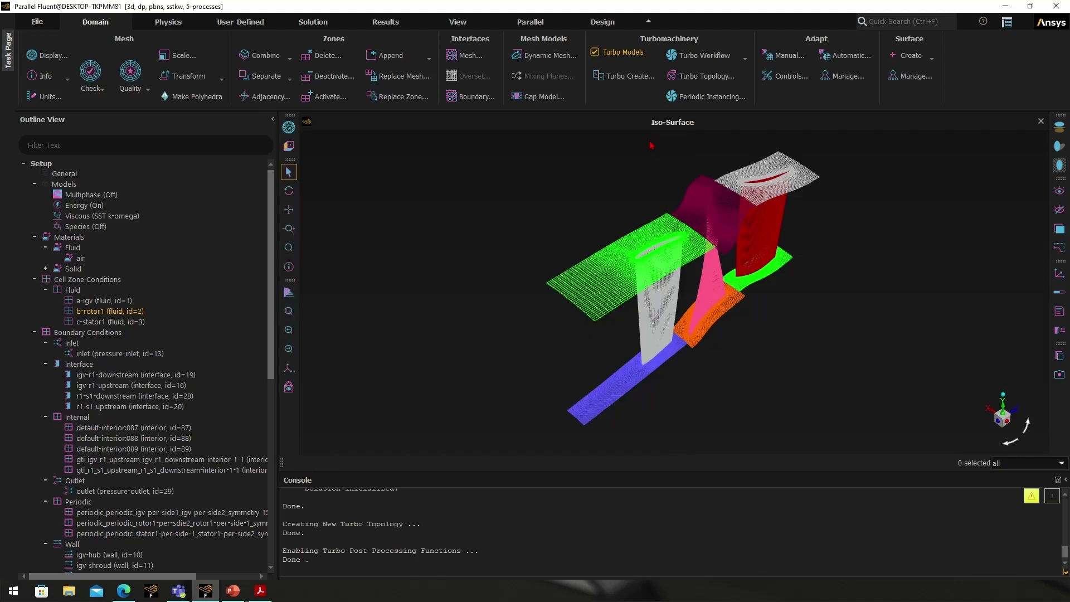
Open the pressure-inlet settings of the inlet zone, review the momentum values and close them
left_click(122, 353)
double_click(123, 353)
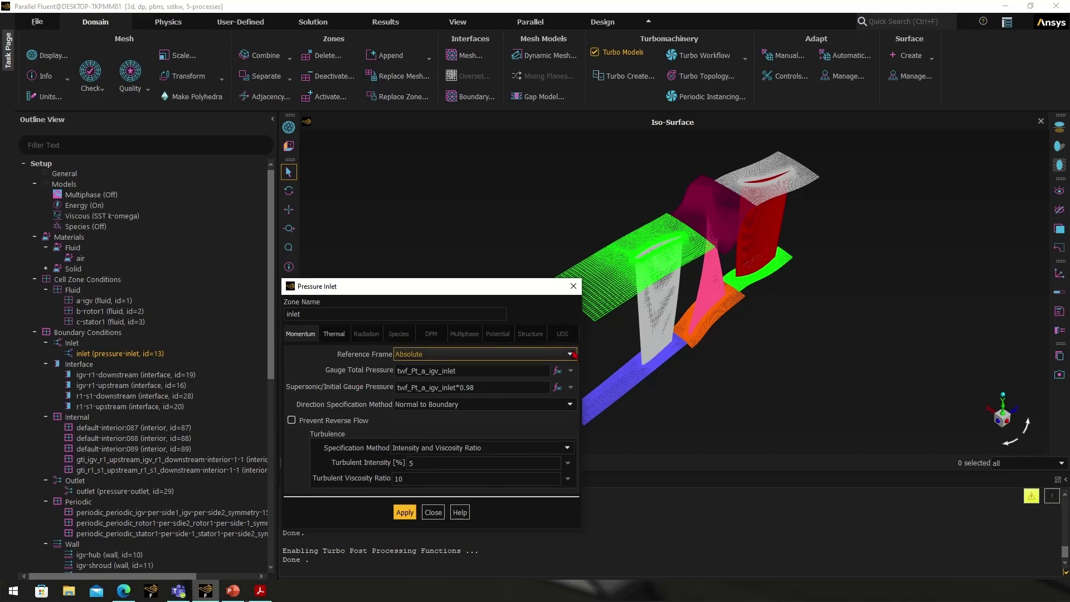
left_click(574, 286)
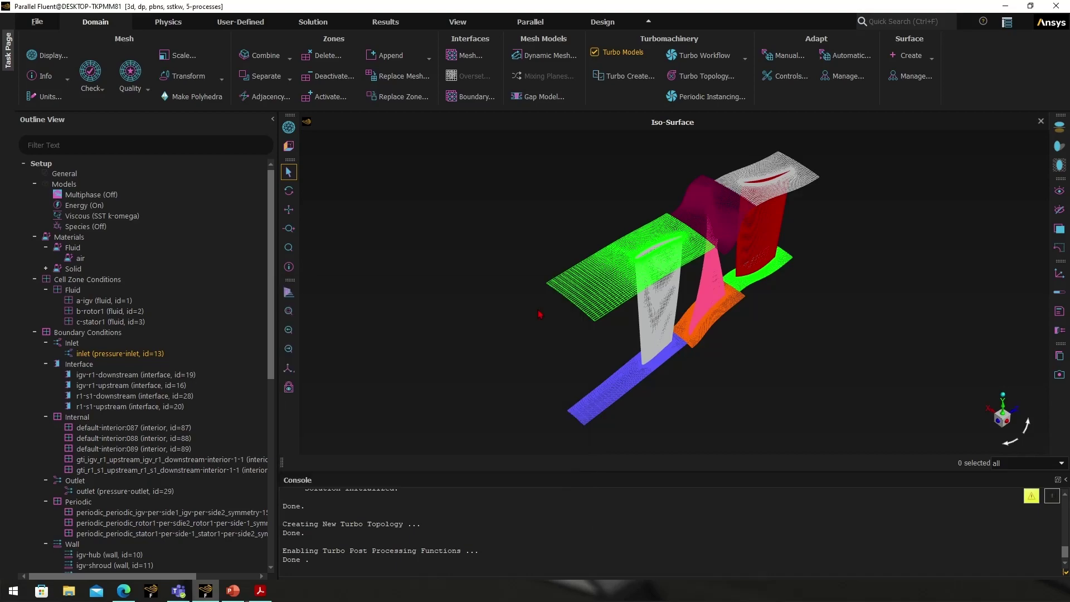
Expand the mesh interfaces and examine the upstream and downstream interfaces of the rotor
scroll(55, 483, "down", 6)
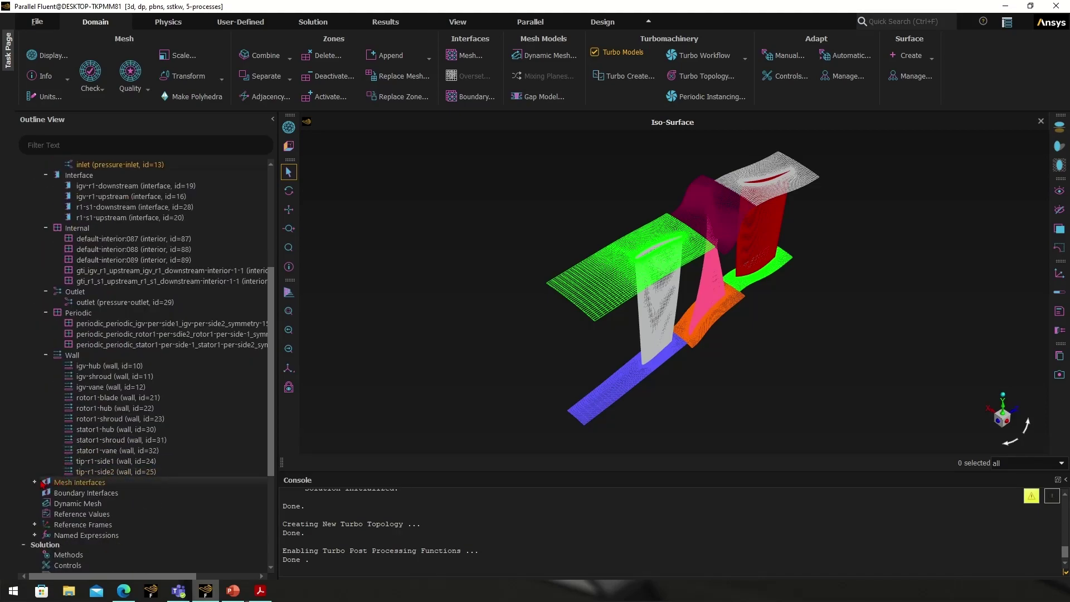
double_click(56, 483)
scroll(55, 482, "down", 1)
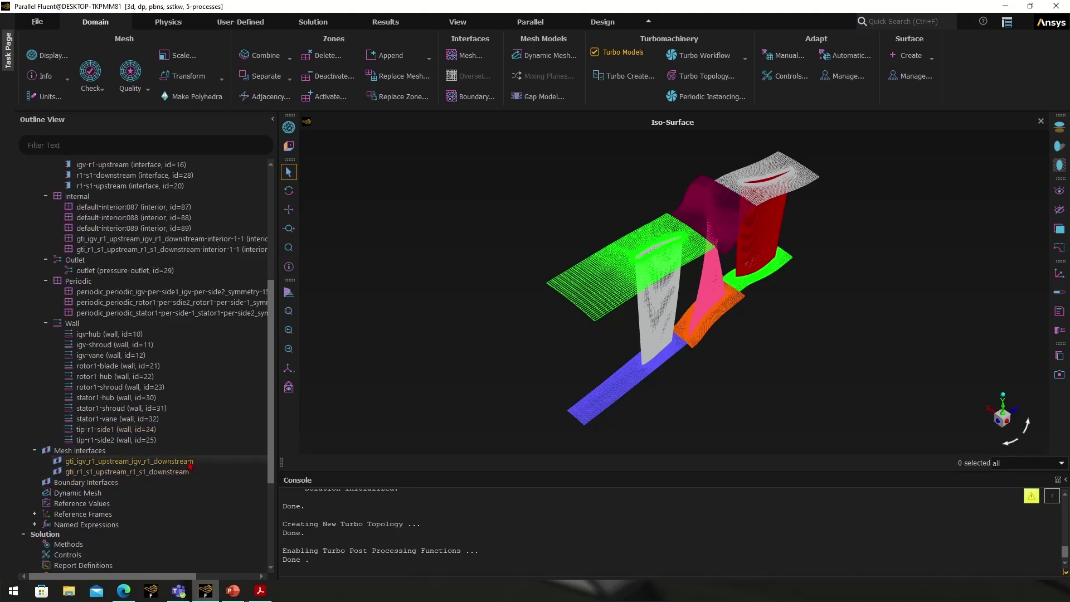
scroll(170, 350, "up", 2)
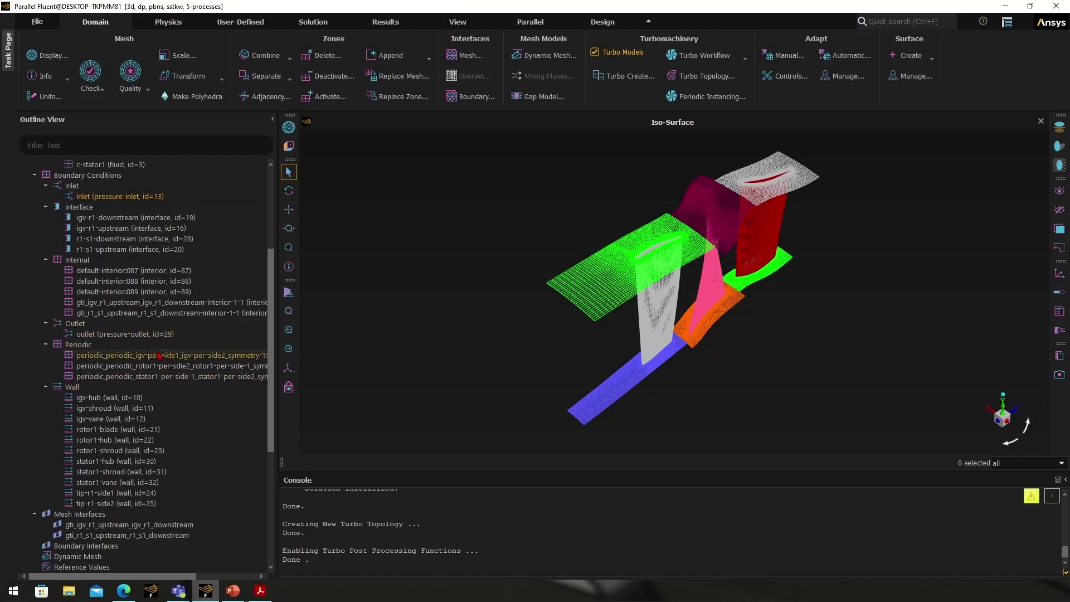
Show the Turbo Workflow and create three turbo iso-surfaces, twf_span_1 to twf_span_3, at constant span values 0.25, 0.5 and 0.75
left_click(692, 55)
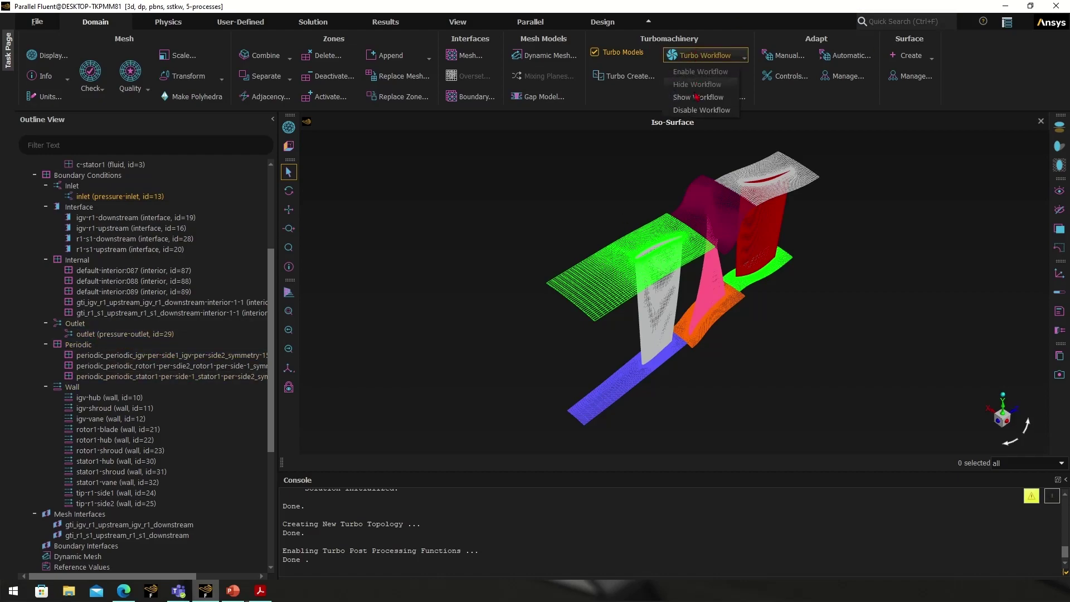
scroll(129, 338, "down", 1)
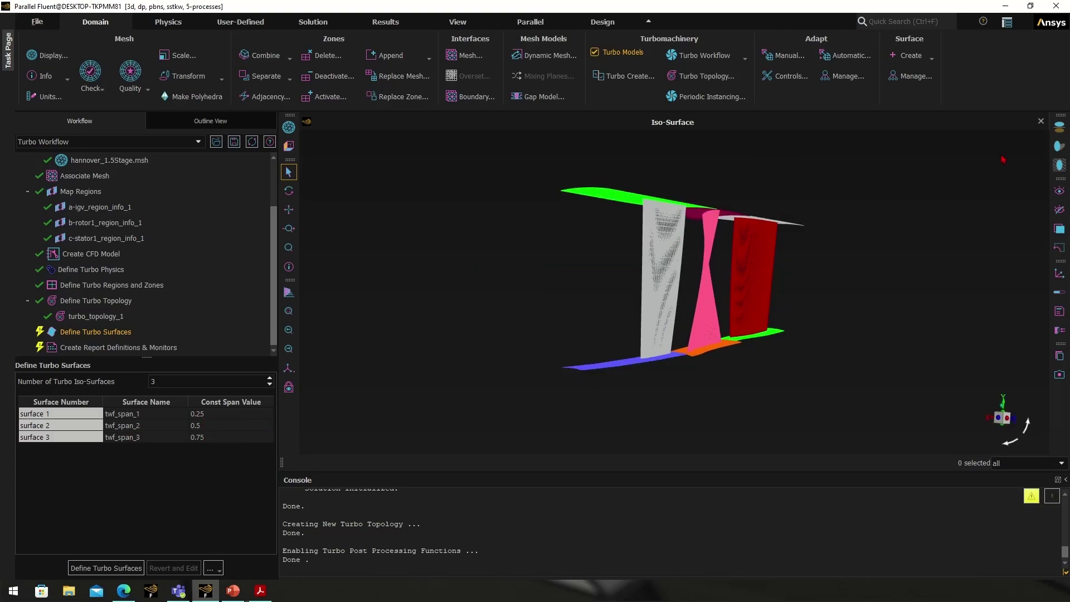
left_click(111, 567)
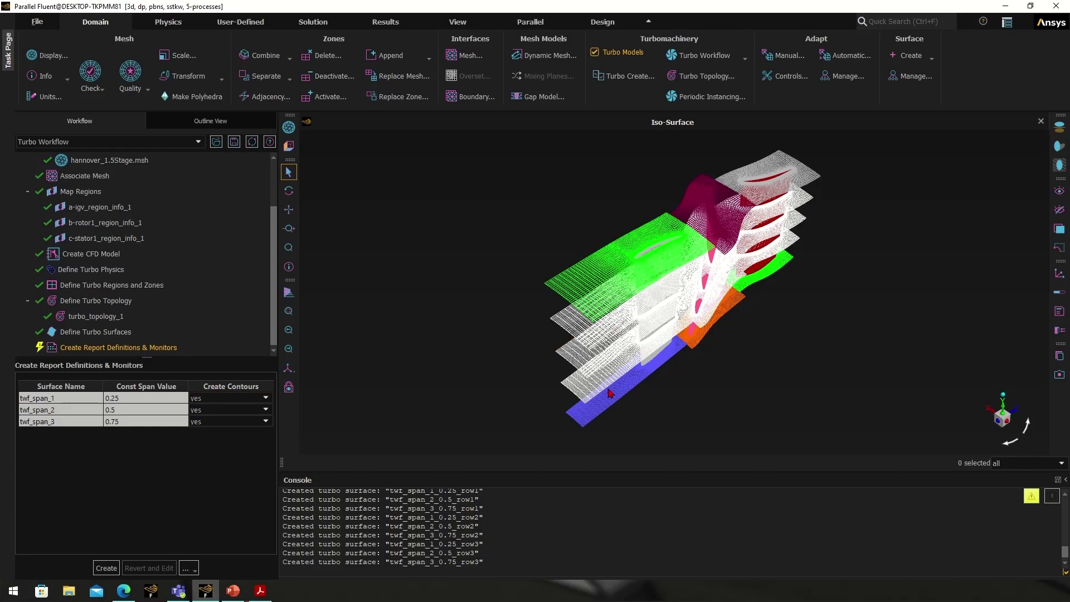
Create the report definitions and monitors, with contours enabled for twf_span_1, twf_span_2 and twf_span_3
left_click(107, 567)
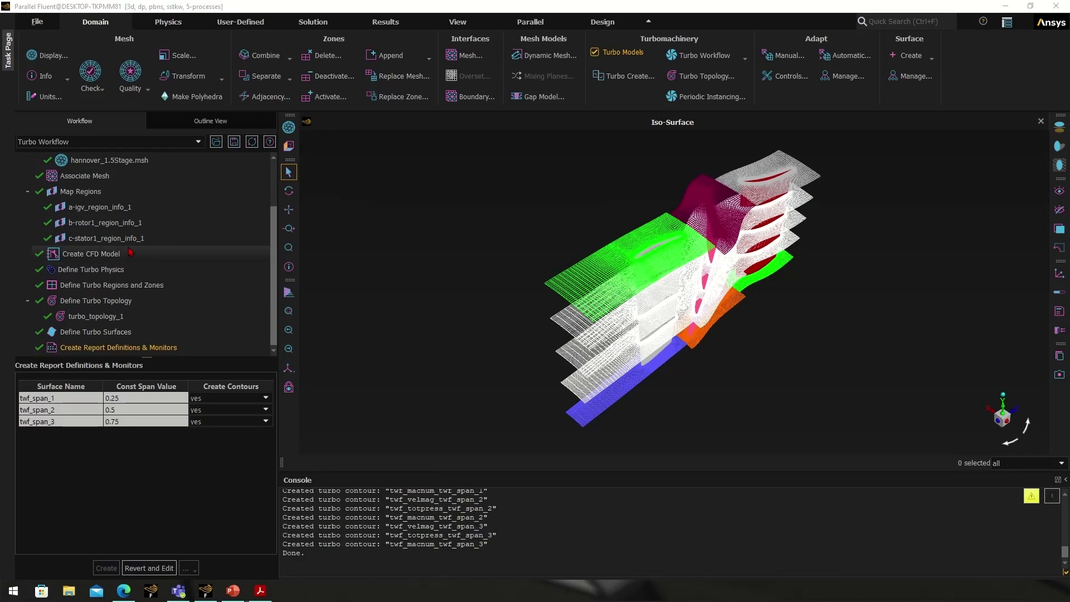
scroll(134, 257, "up", 3)
scroll(145, 267, "down", 3)
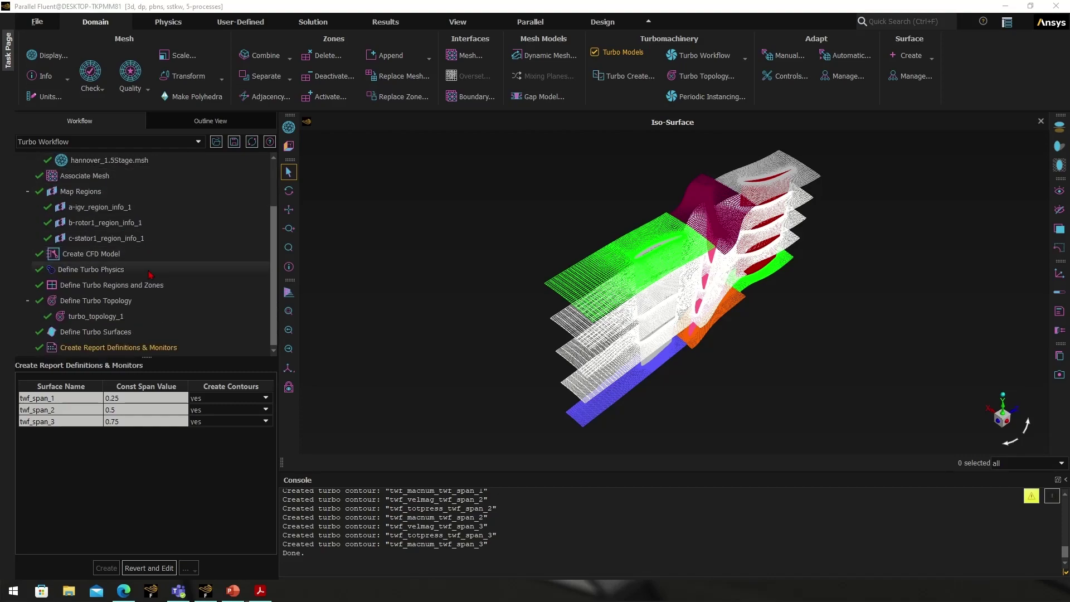
Hide the Turbo Workflow and expand the report definitions under Solution to examine them
left_click(705, 55)
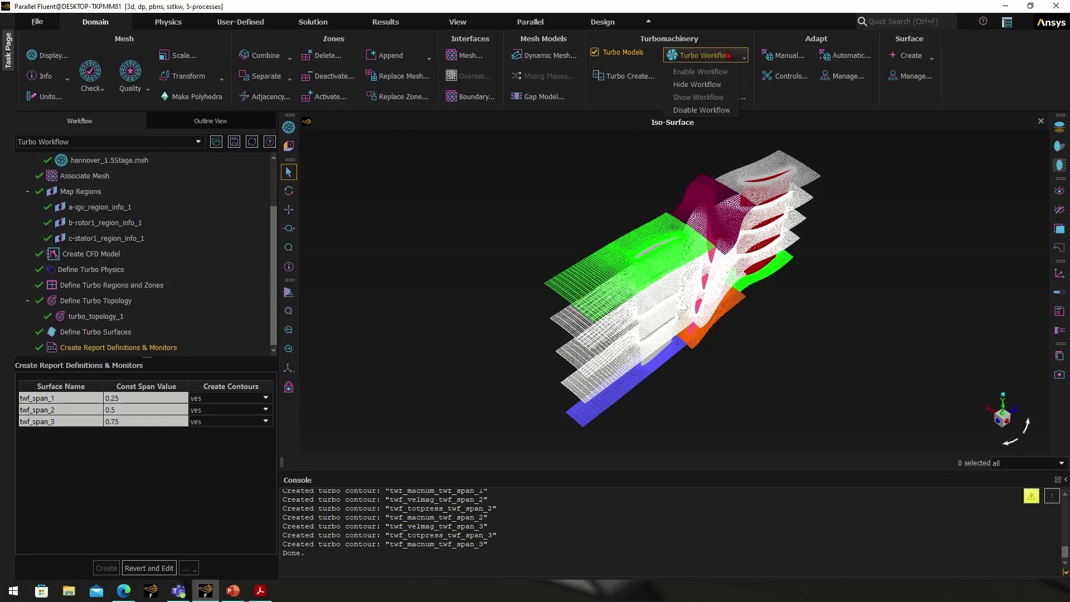
left_click(698, 84)
scroll(142, 262, "up", 2)
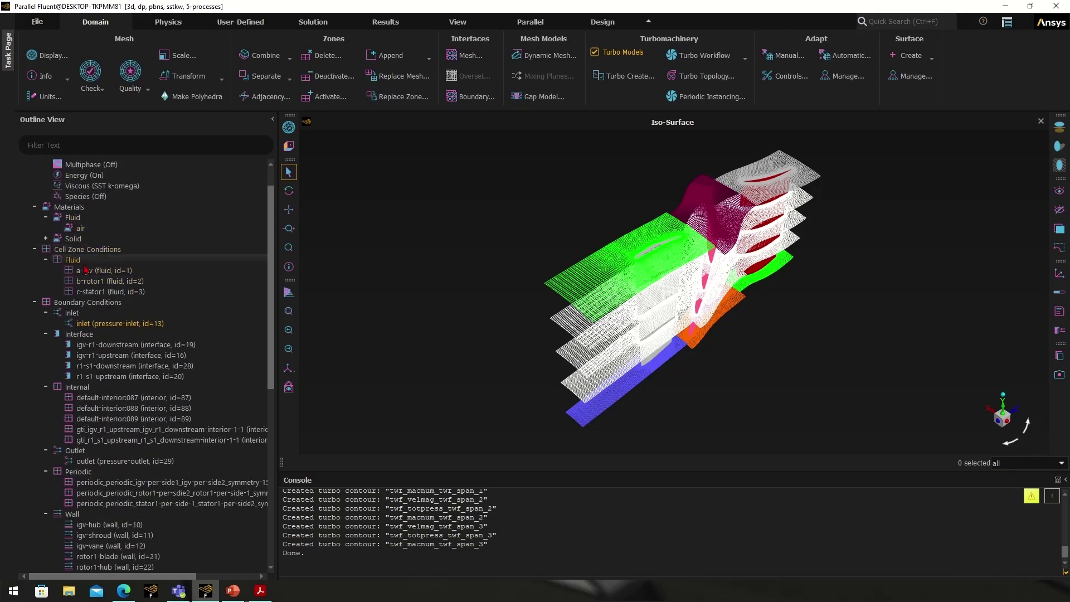
scroll(175, 287, "down", 5)
scroll(168, 312, "down", 3)
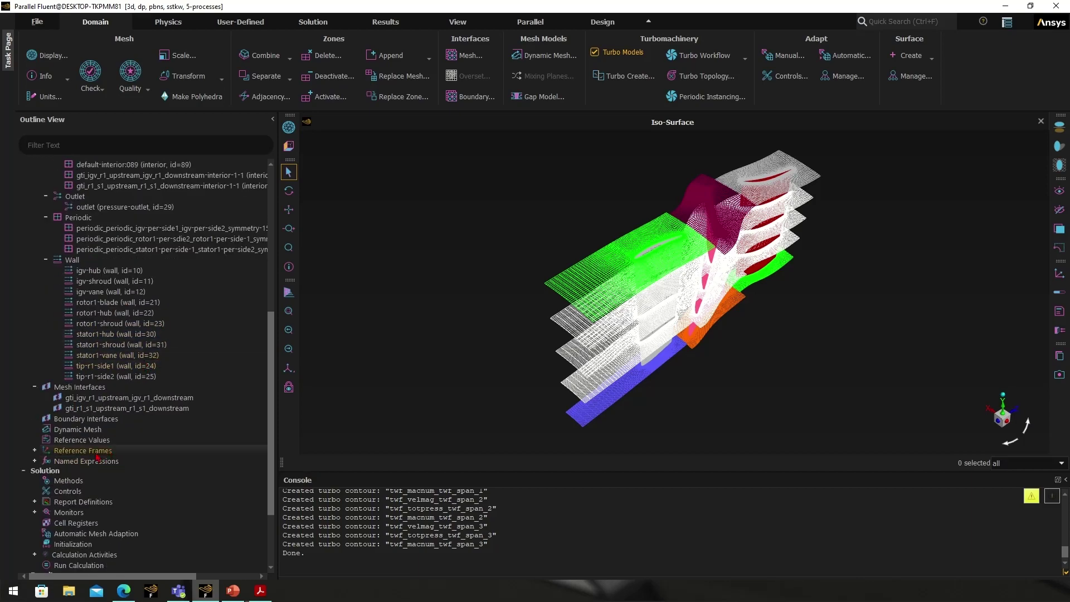
scroll(70, 438, "down", 2)
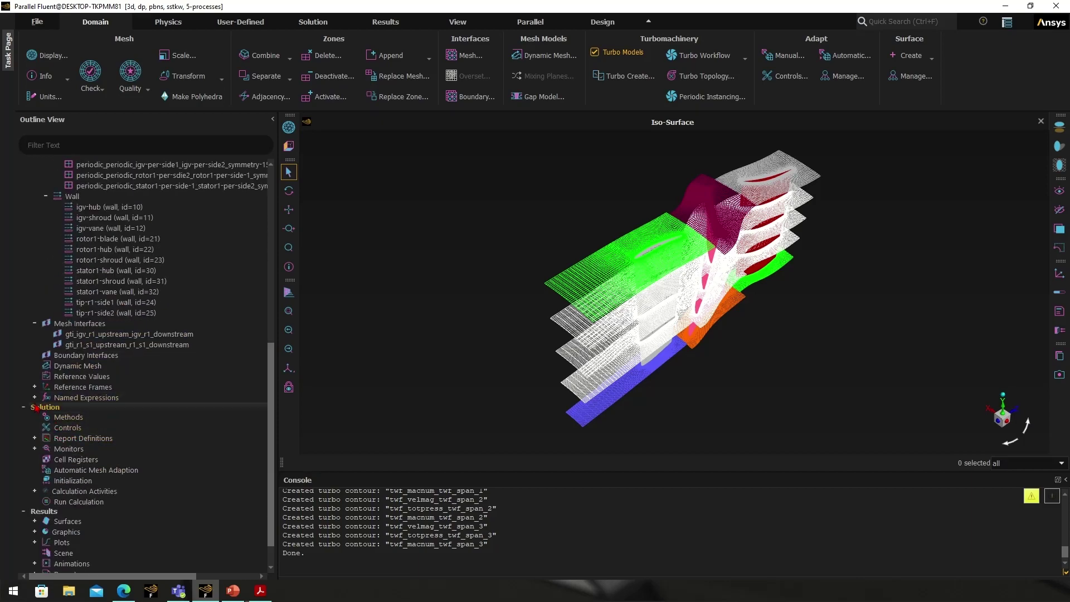
double_click(45, 438)
scroll(46, 440, "down", 1)
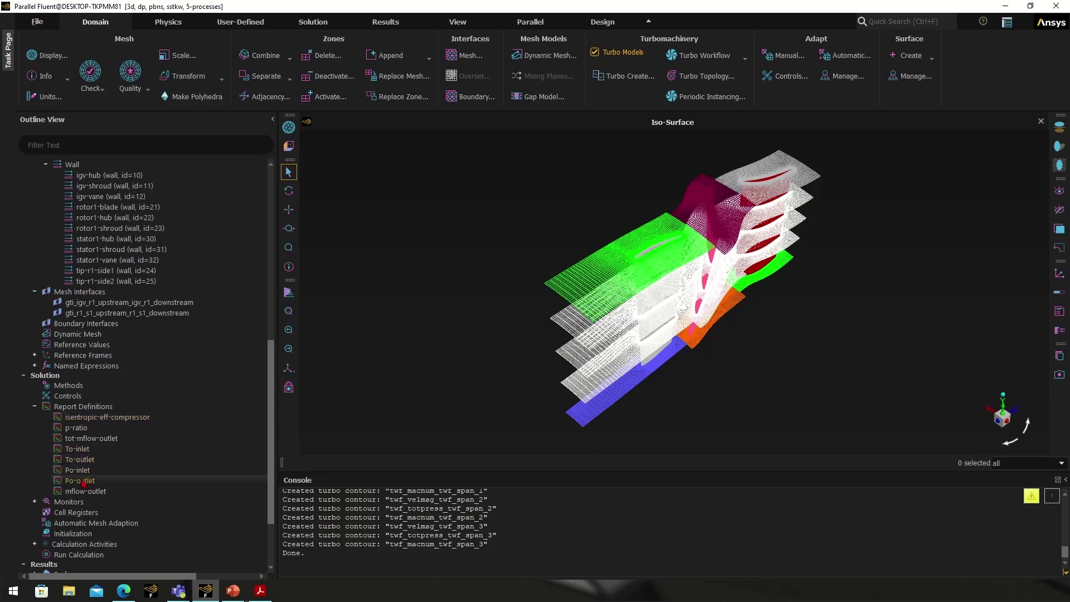
Expand the monitors and examine their report files and report plots
scroll(62, 479, "down", 3)
left_click(35, 417)
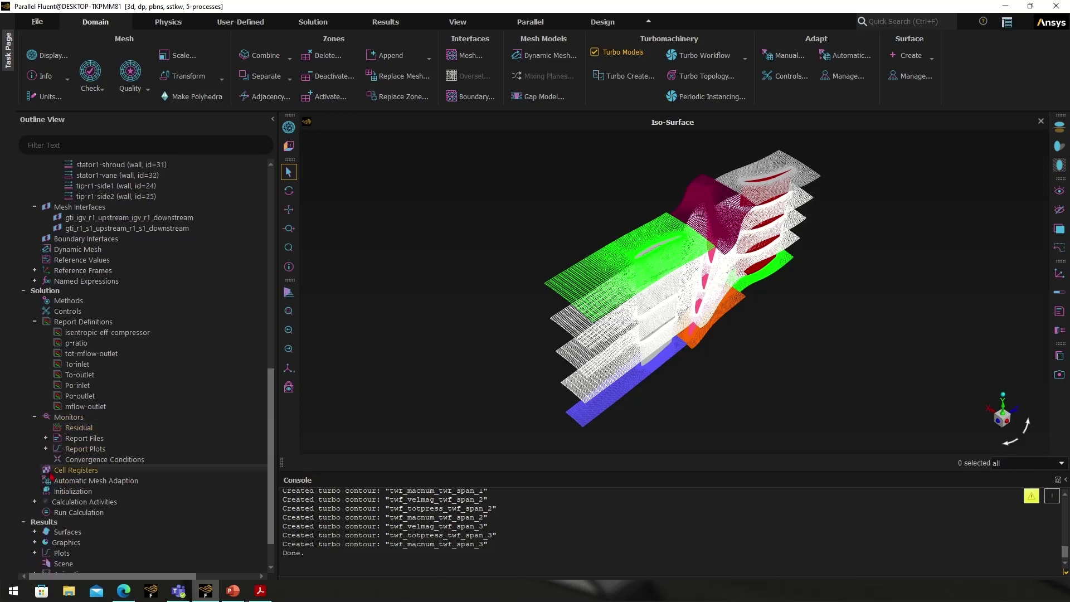
left_click(47, 439)
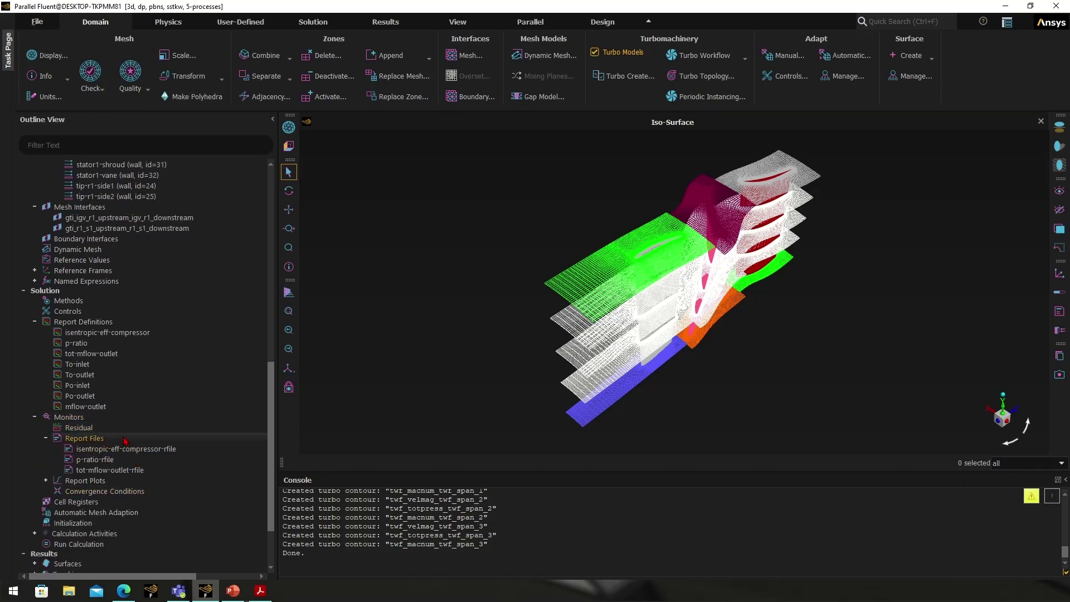
left_click(46, 481)
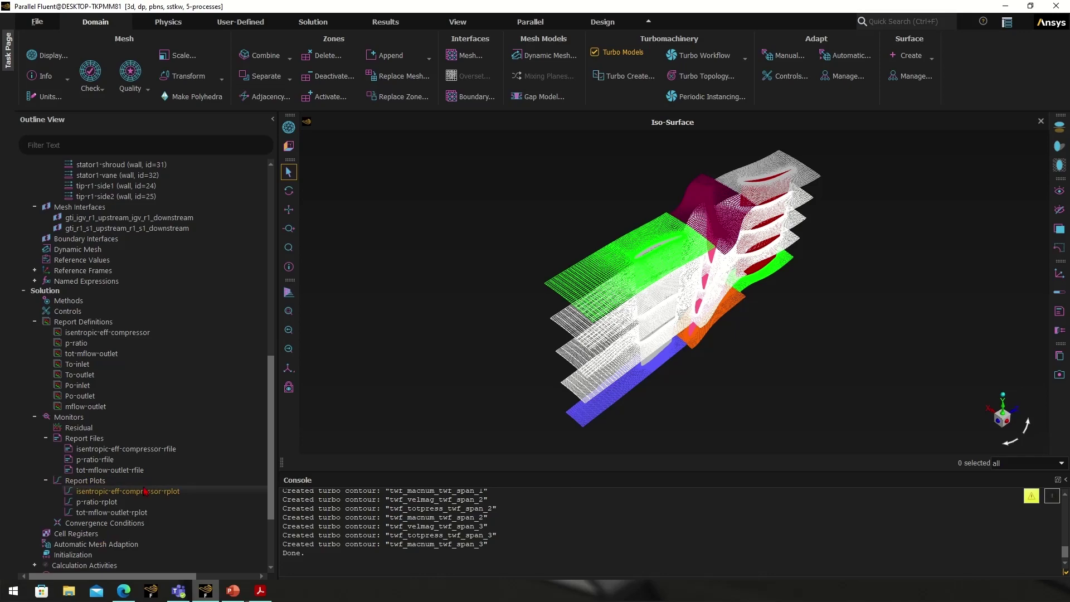
Expand the graphics results and examine the contours created for the span surfaces
scroll(48, 482, "down", 3)
left_click(35, 492)
left_click(35, 510)
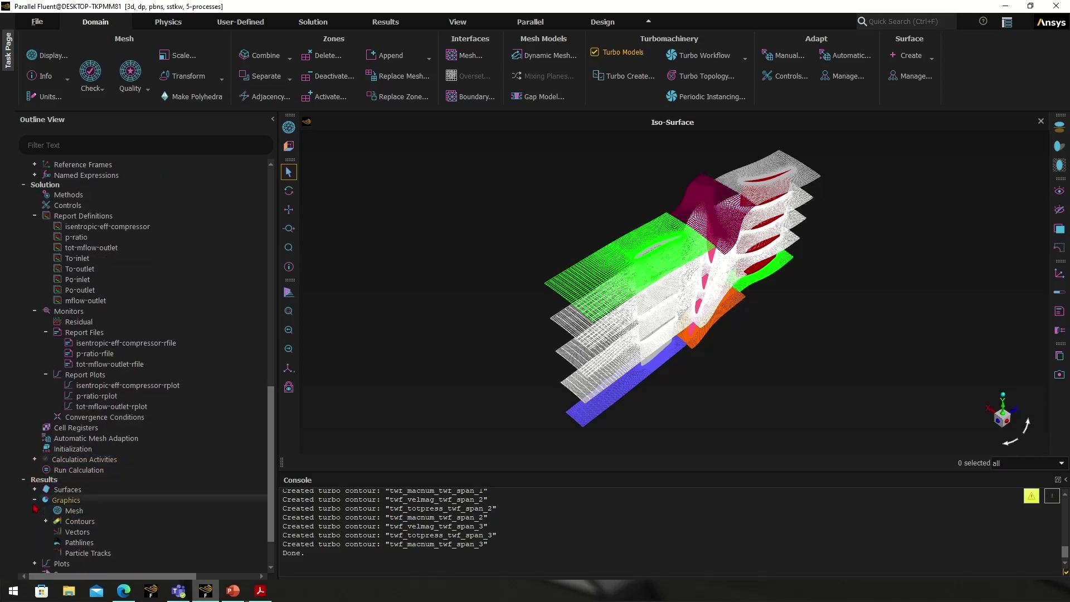
scroll(47, 485, "down", 2)
left_click(46, 470)
scroll(84, 474, "down", 3)
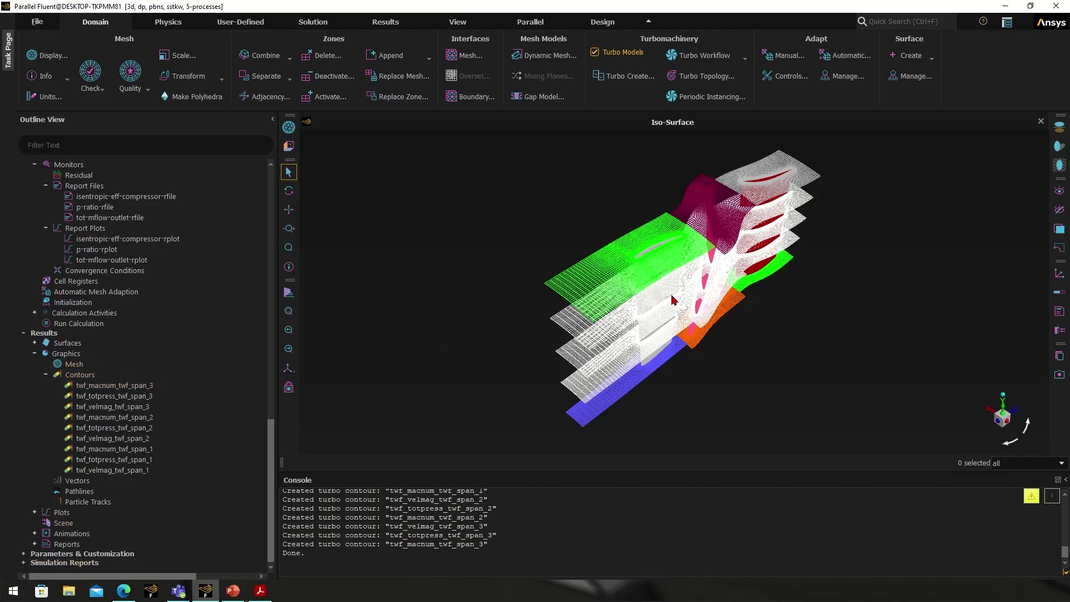
scroll(618, 358, "up", 2)
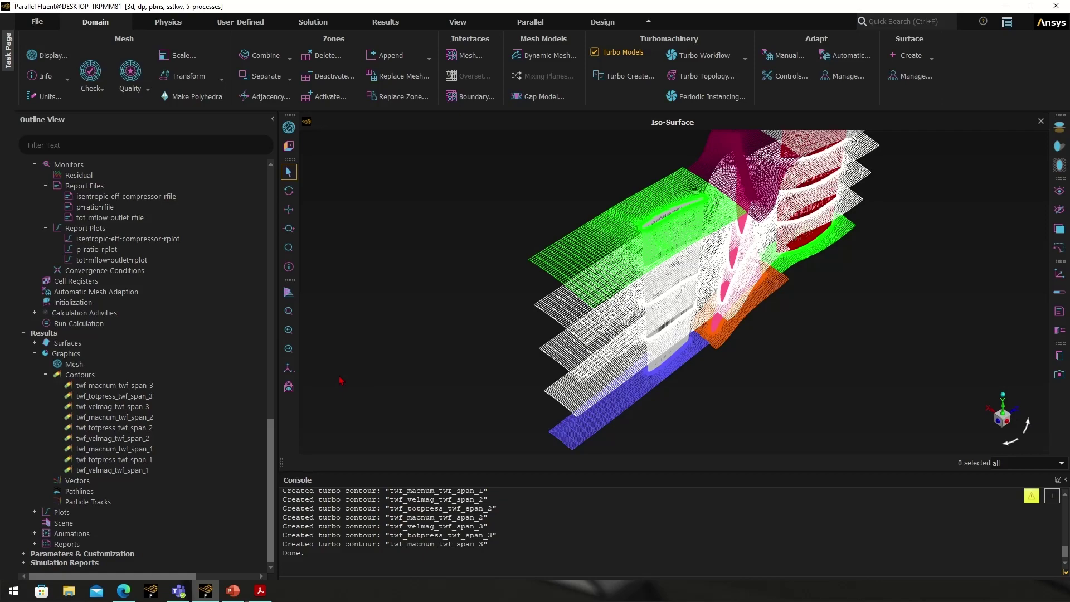
scroll(334, 402, "down", 5)
scroll(373, 373, "up", 3)
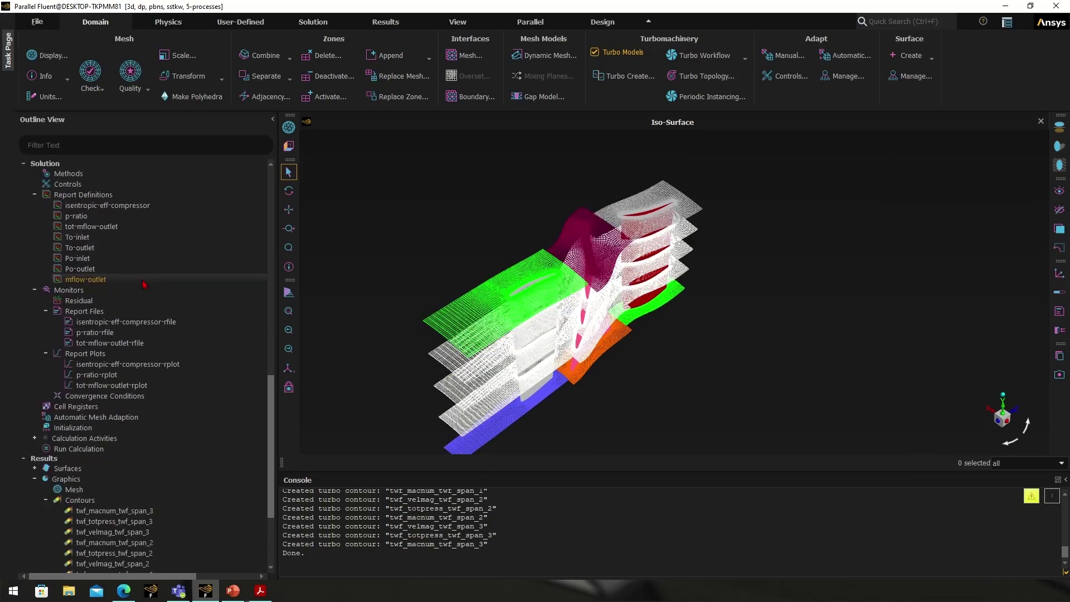
scroll(140, 306, "up", 4)
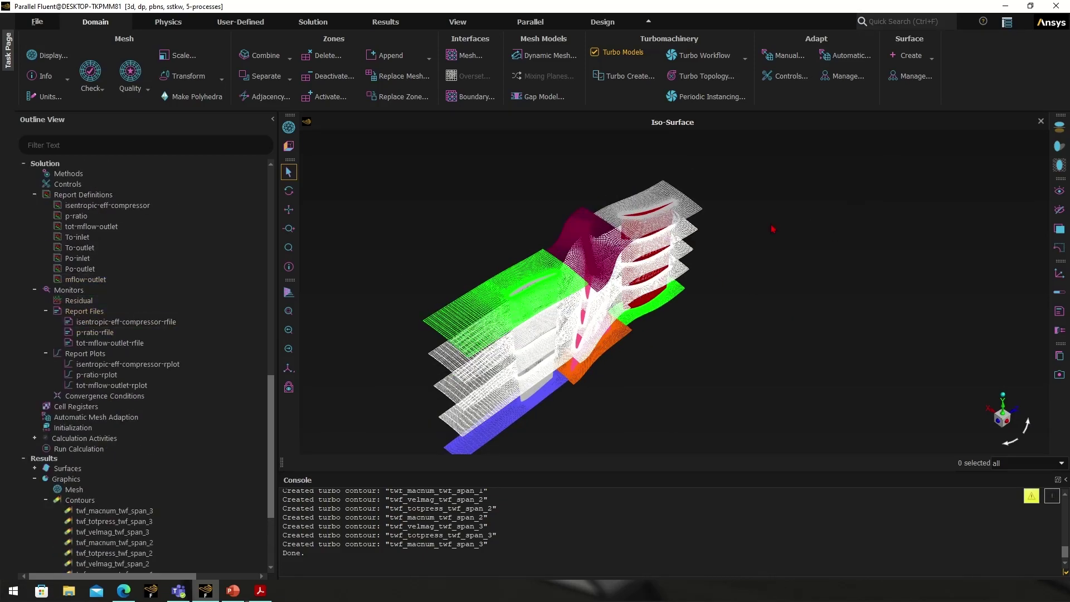
scroll(773, 229, "down", 1)
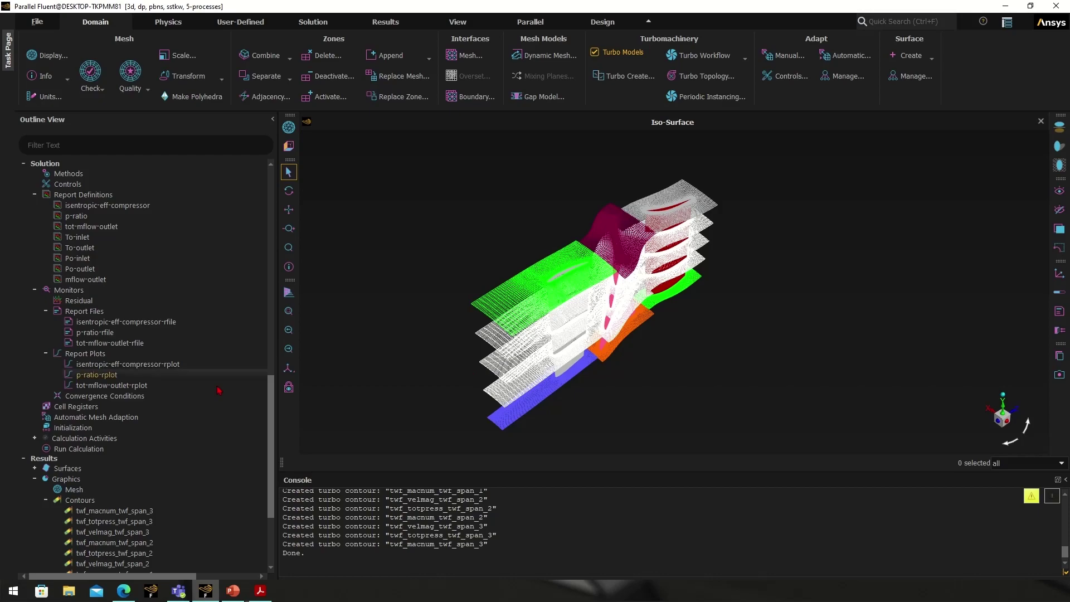